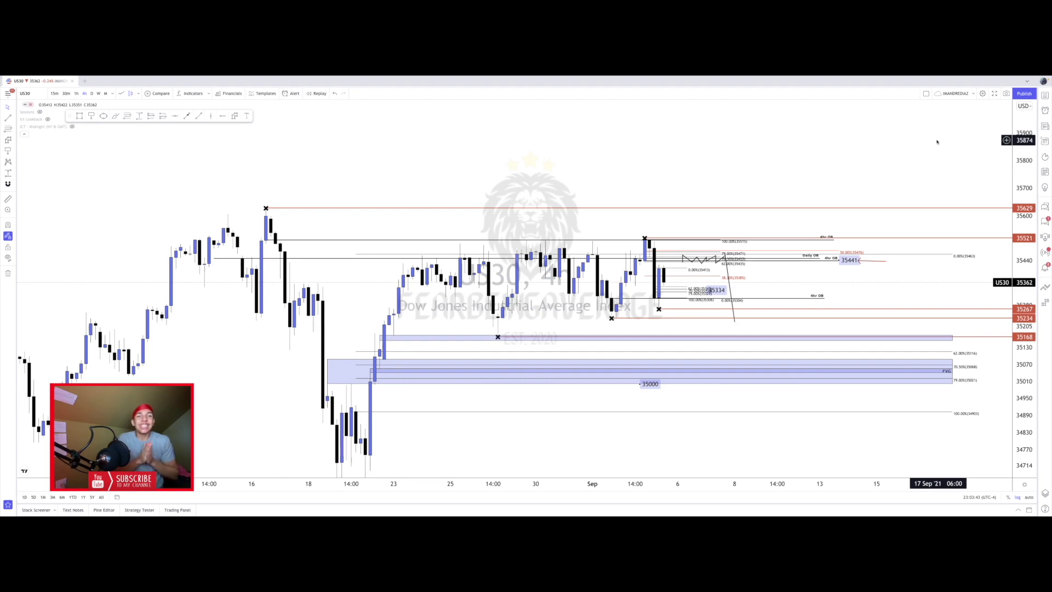
Examine the US30 4-hour price history back through July 2021 and return to the latest candles.
drag(680, 174, 740, 127)
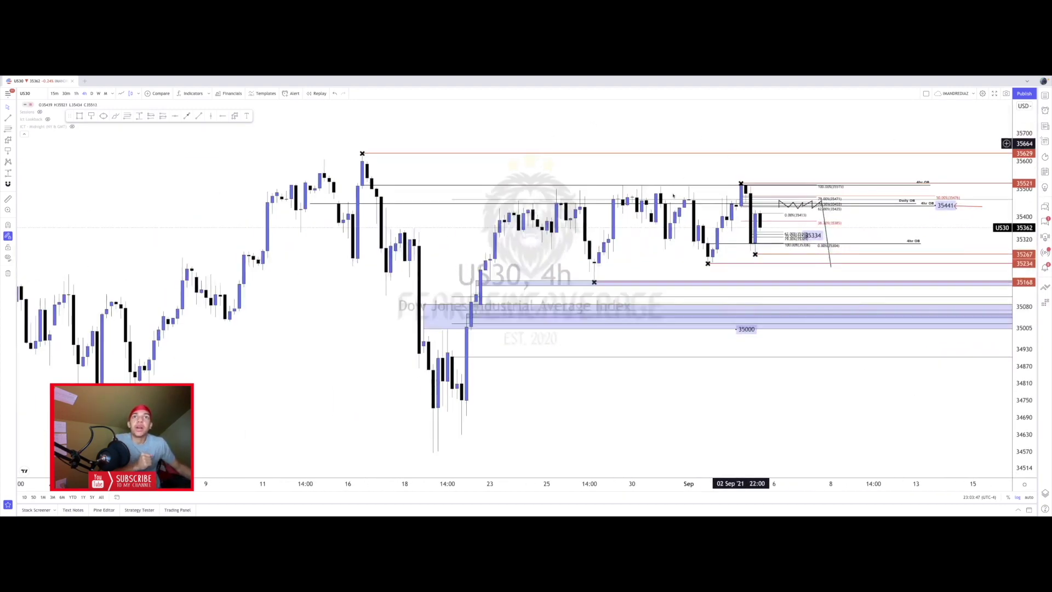
drag(324, 328, 601, 239)
drag(296, 198, 606, 209)
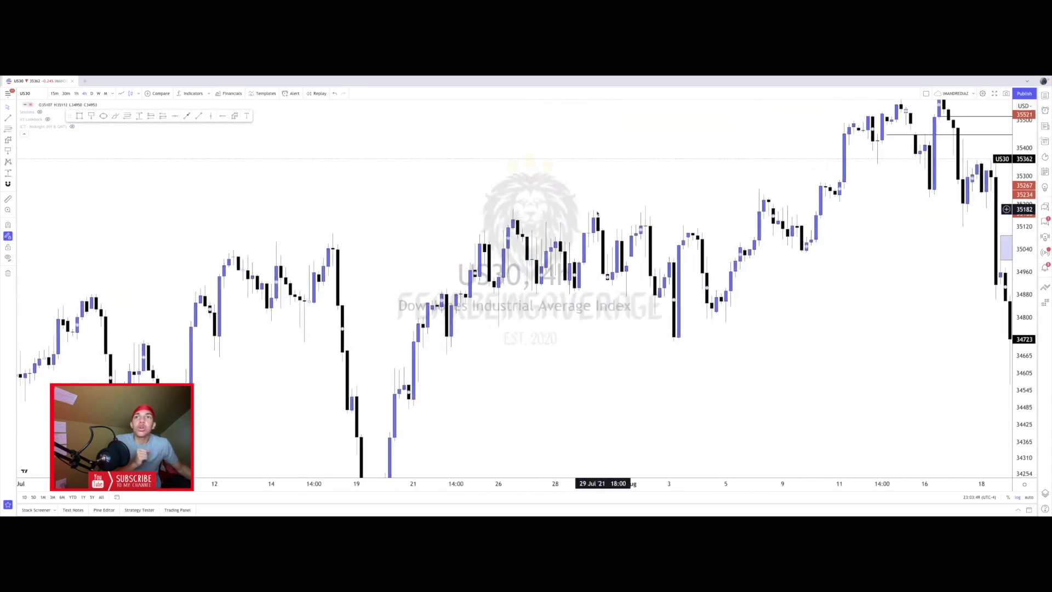
drag(349, 223, 574, 173)
drag(461, 251, 572, 228)
drag(421, 223, 412, 191)
mouse_move(375, 300)
mouse_down()
mouse_move(383, 296)
mouse_move(262, 318)
mouse_up()
drag(655, 303, 328, 355)
mouse_move(718, 286)
mouse_down()
mouse_move(479, 330)
mouse_move(406, 332)
mouse_up()
drag(700, 341, 606, 380)
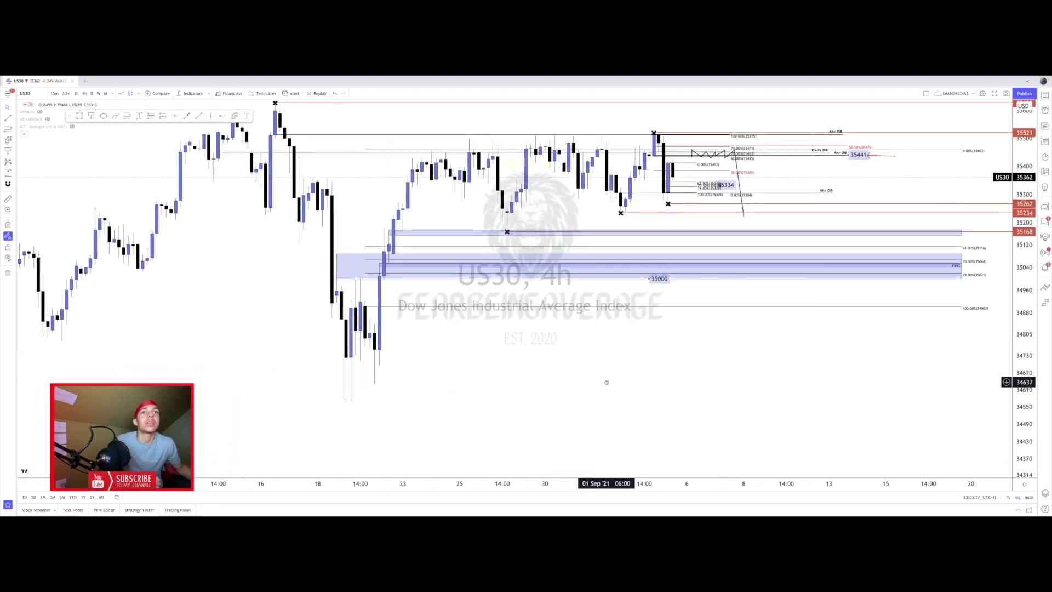
Load the US30 watchlist and open its second US30 symbol on the chart.
click(1046, 96)
click(994, 95)
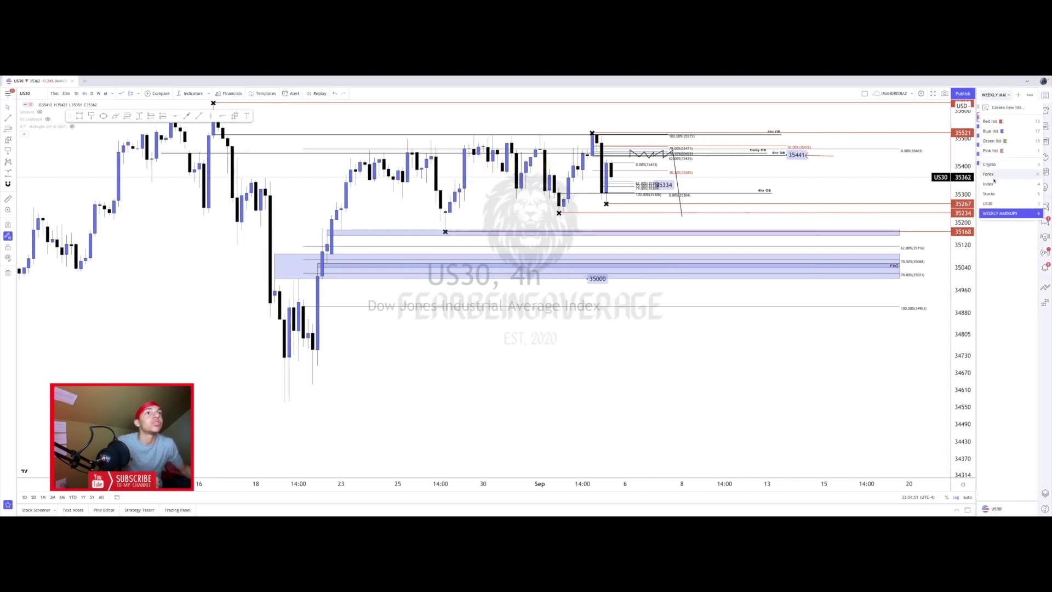
click(988, 203)
click(995, 126)
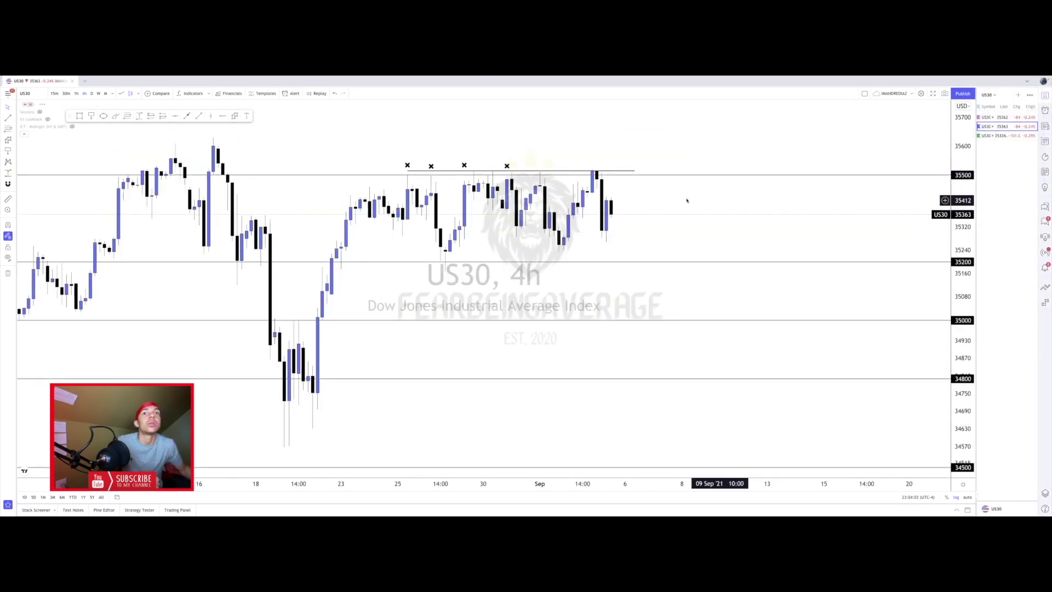
Delete the short horizontal line just above the 35500 level and the four X marks over the highs.
click(476, 170)
key(Delete)
click(464, 165)
key(Delete)
click(431, 165)
key(Delete)
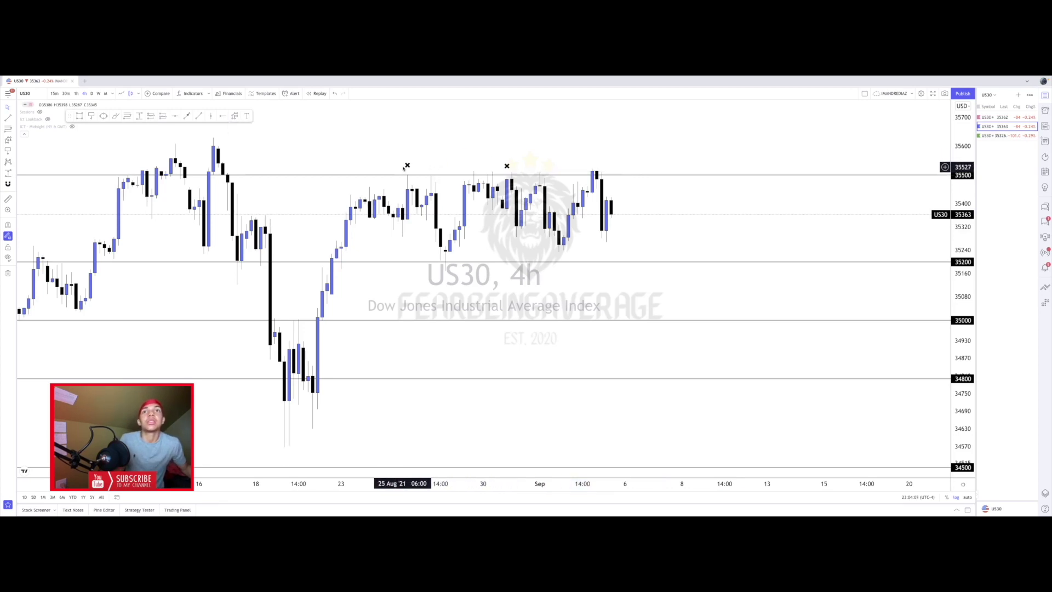
click(407, 165)
key(Delete)
click(506, 166)
key(Delete)
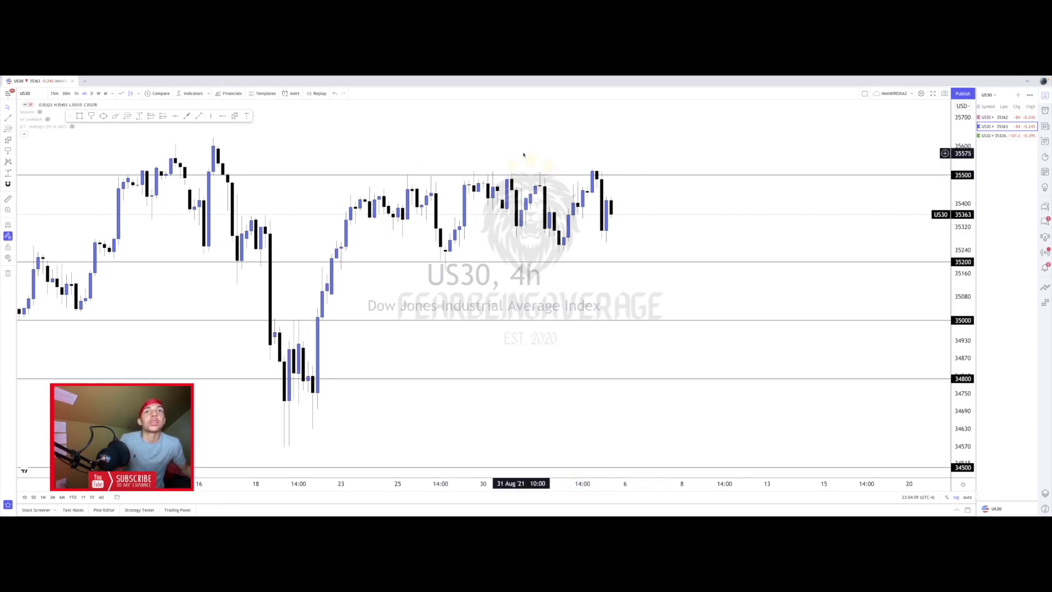
Compare the 4-hour charts of the three US30 symbols in the watchlist, ending on the third one.
drag(525, 154, 544, 108)
drag(591, 239, 706, 262)
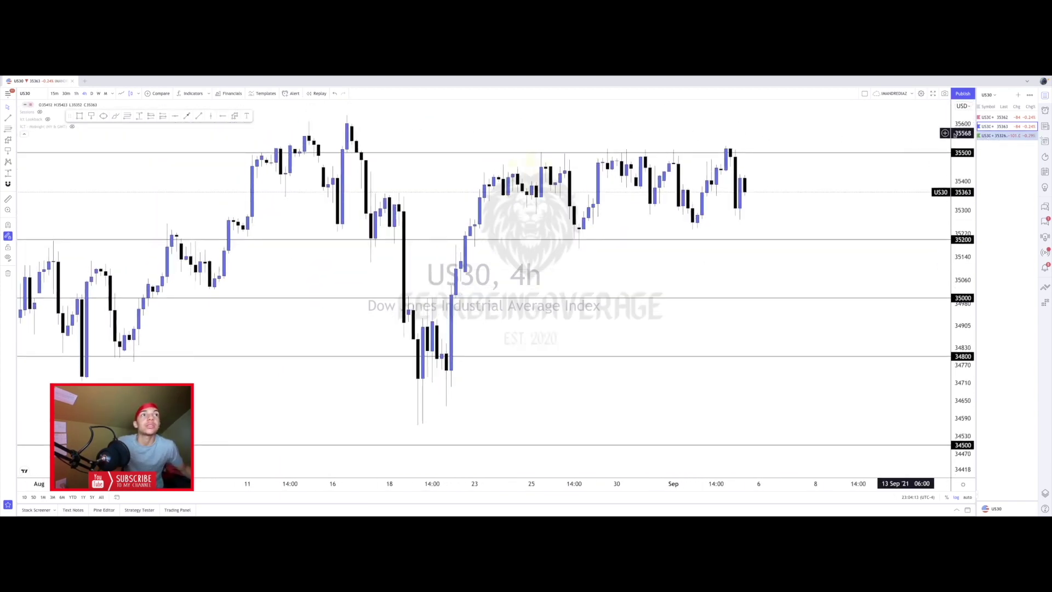
click(994, 118)
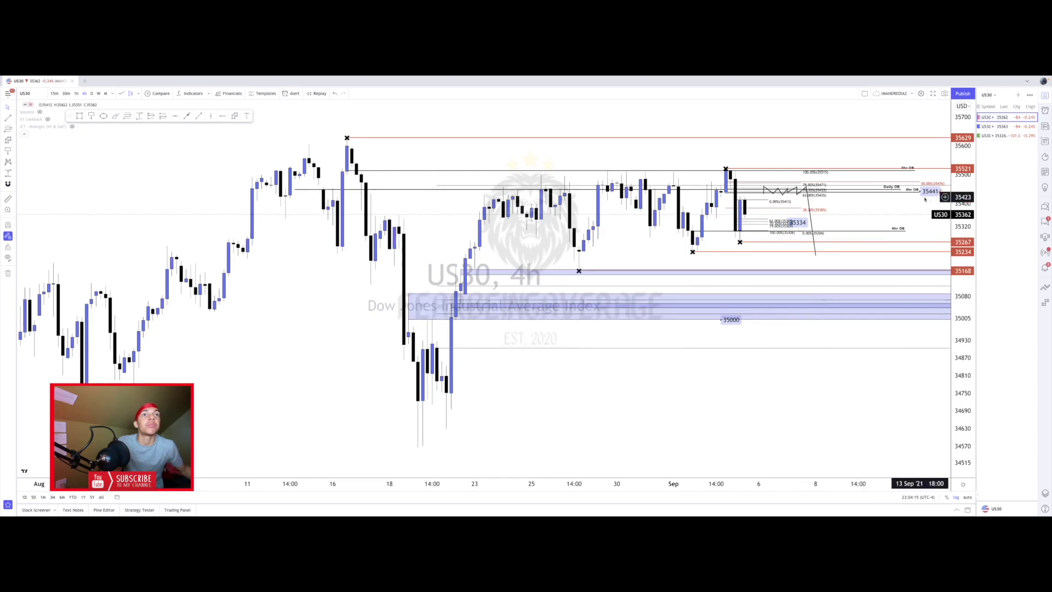
drag(918, 206, 869, 210)
click(1007, 127)
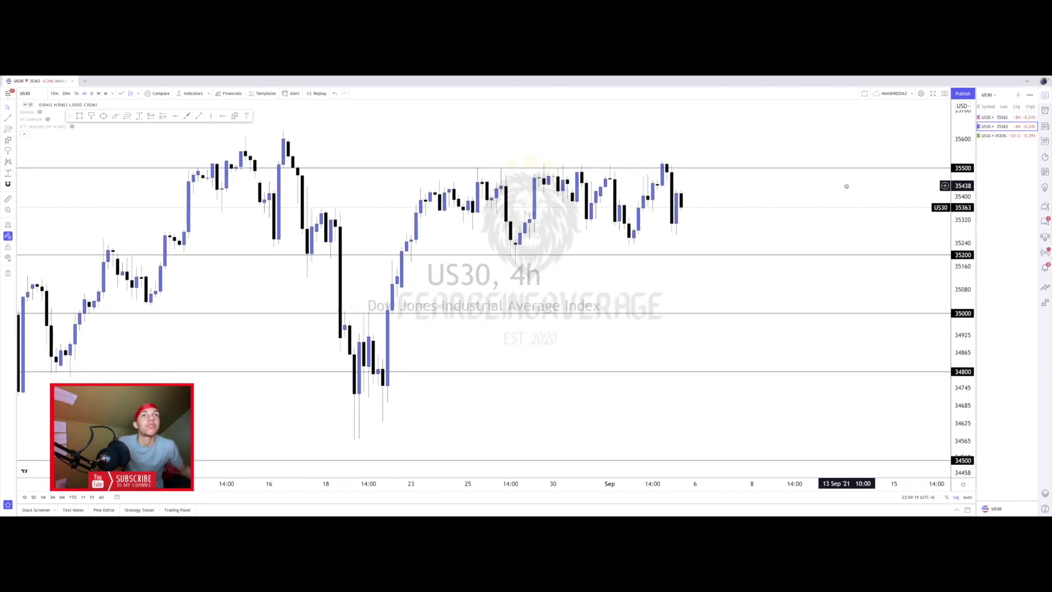
key(Down)
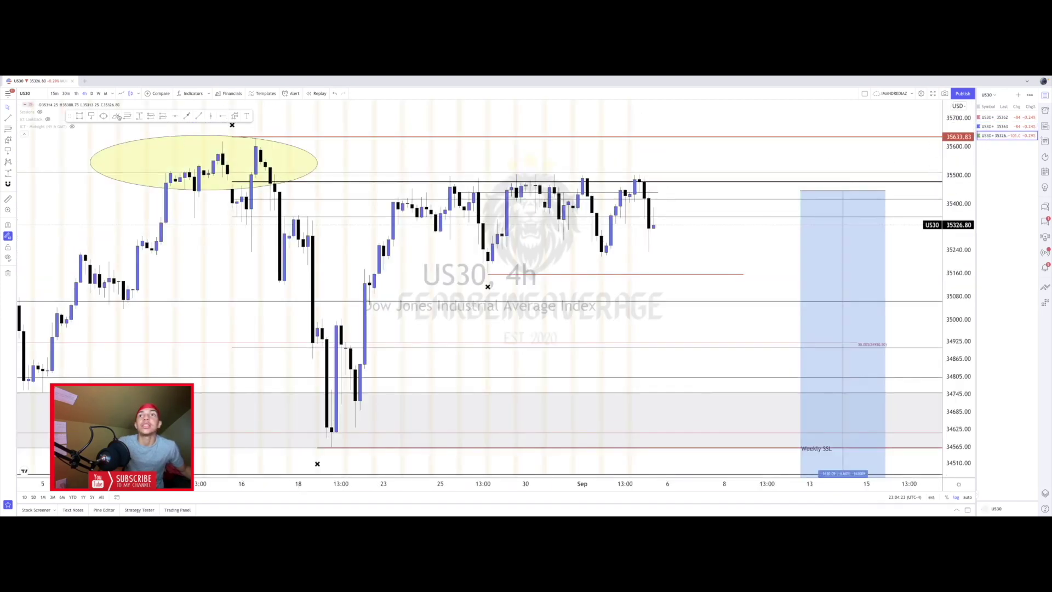
View the third US30 symbol on the monthly timeframe and examine its long-term markup.
click(105, 93)
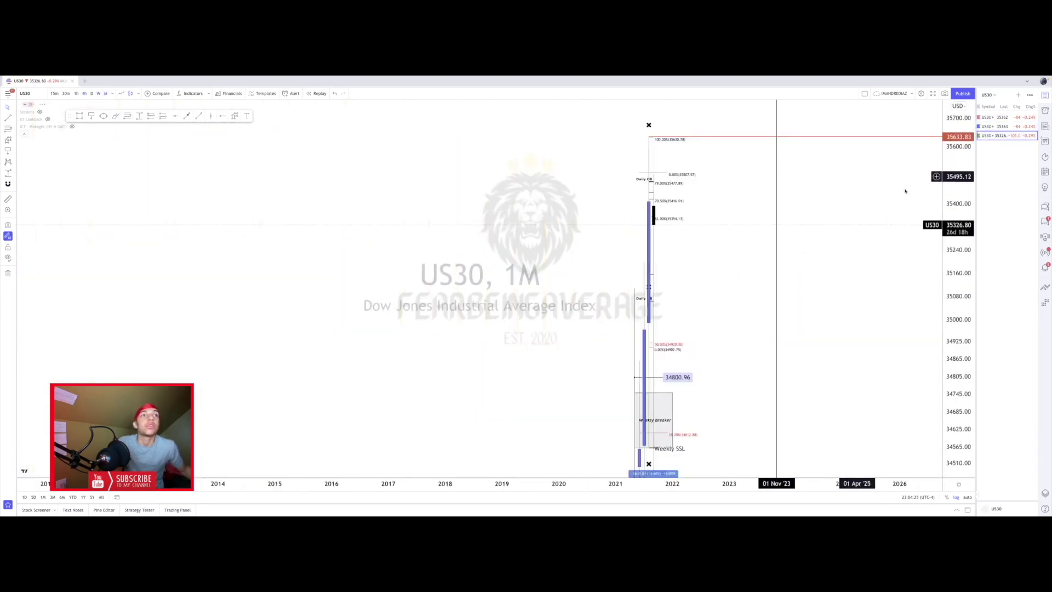
drag(881, 465, 798, 225)
drag(951, 161, 917, 467)
View the same symbol on the daily timeframe and examine the order blocks, liquidity levels and retracements around recent price.
click(98, 94)
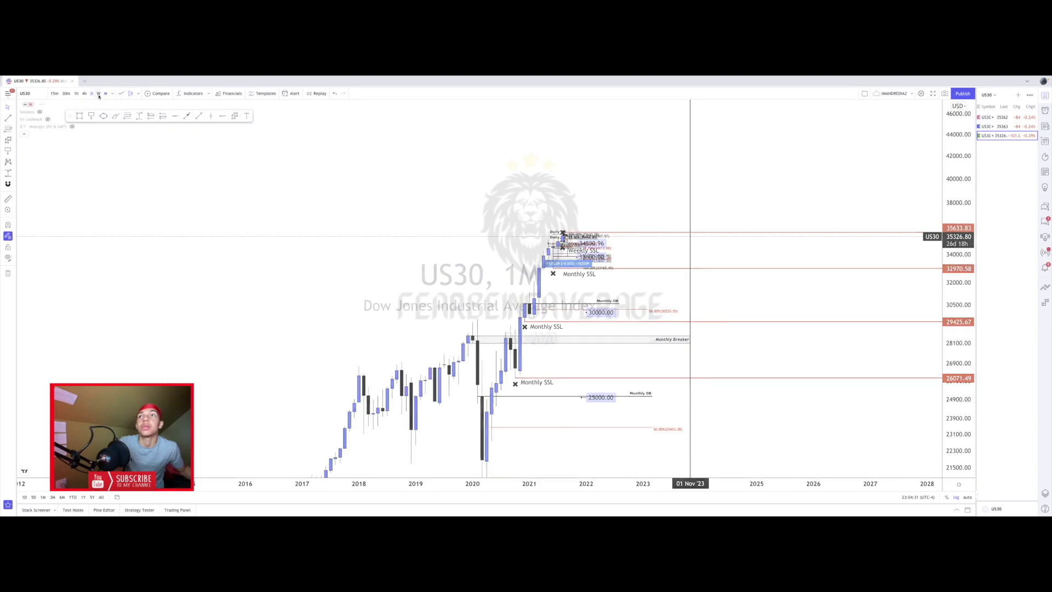
click(91, 94)
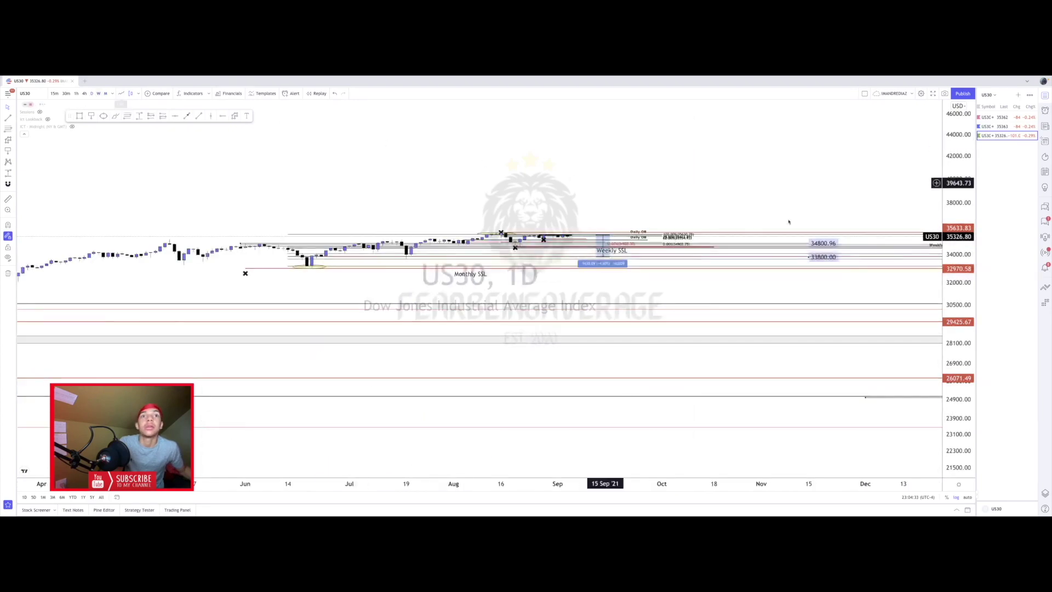
drag(952, 314, 884, 78)
scroll(743, 216, down, 4)
scroll(744, 216, down, 3)
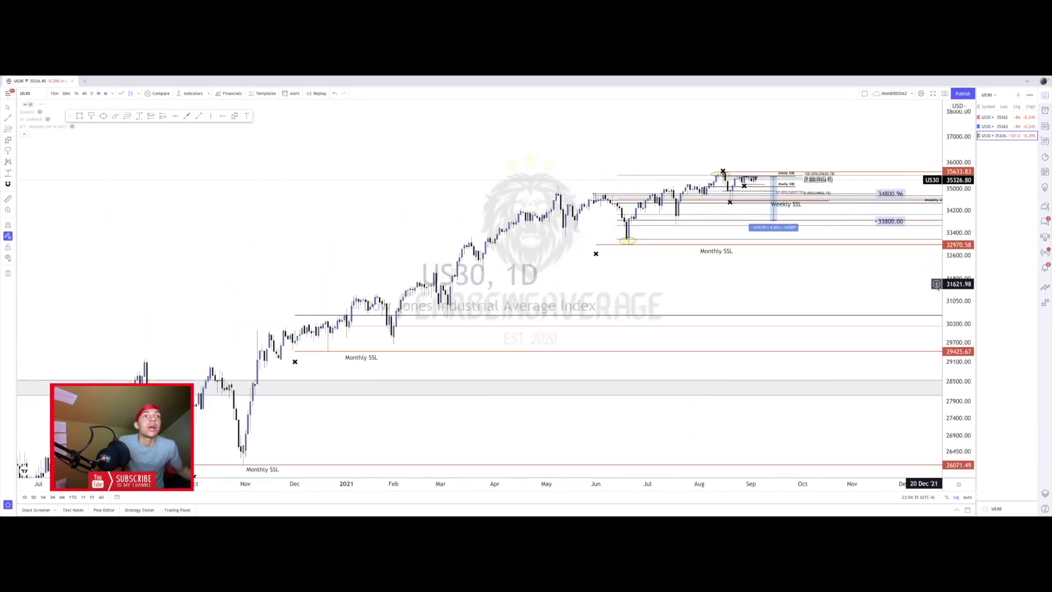
drag(954, 299, 940, 93)
drag(839, 252, 788, 368)
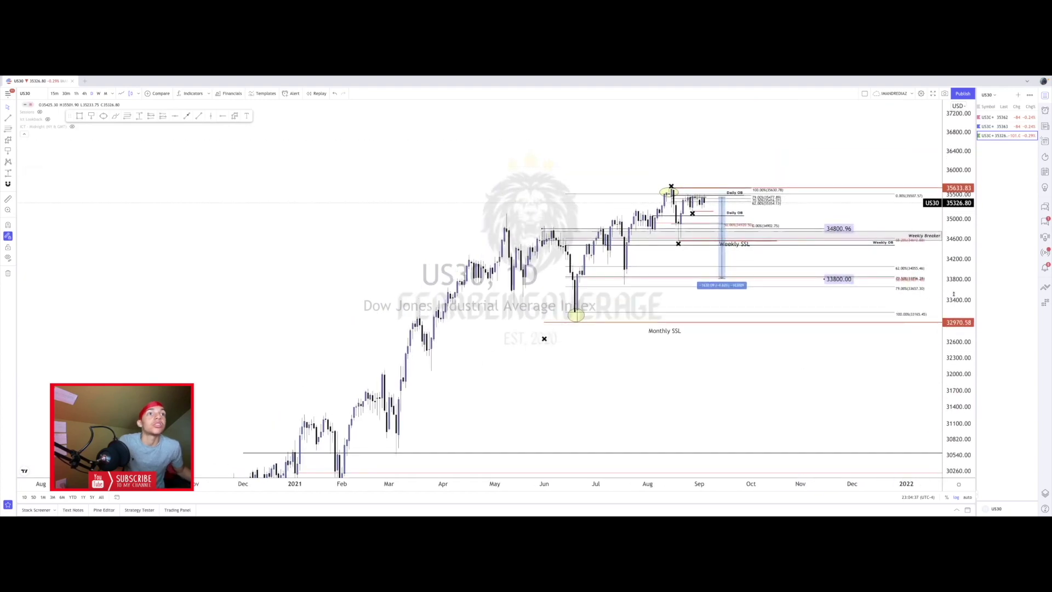
drag(952, 293, 945, 160)
drag(873, 170, 870, 280)
scroll(784, 271, up, 3)
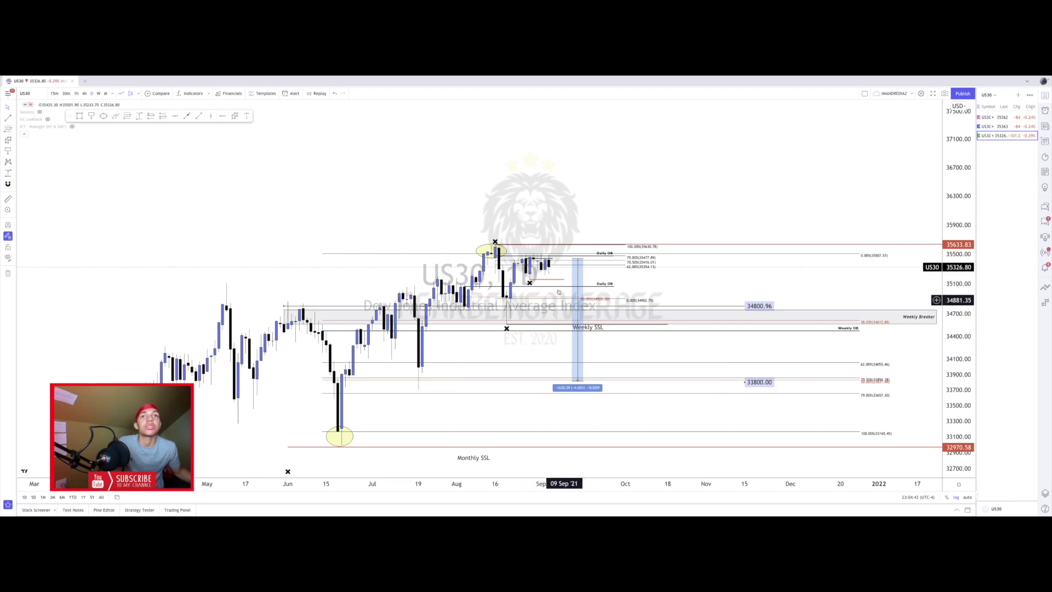
Return to the second US30 symbol on the 4-hour timeframe and frame price between the 34800 and 35800 levels.
click(1010, 127)
drag(980, 329, 335, 94)
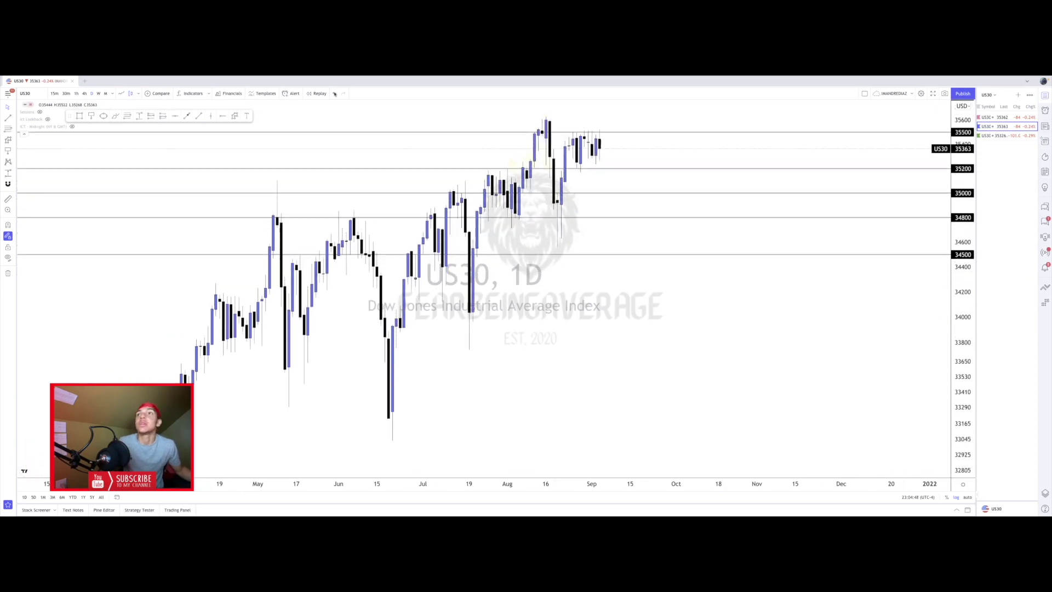
click(85, 94)
drag(960, 310, 863, 94)
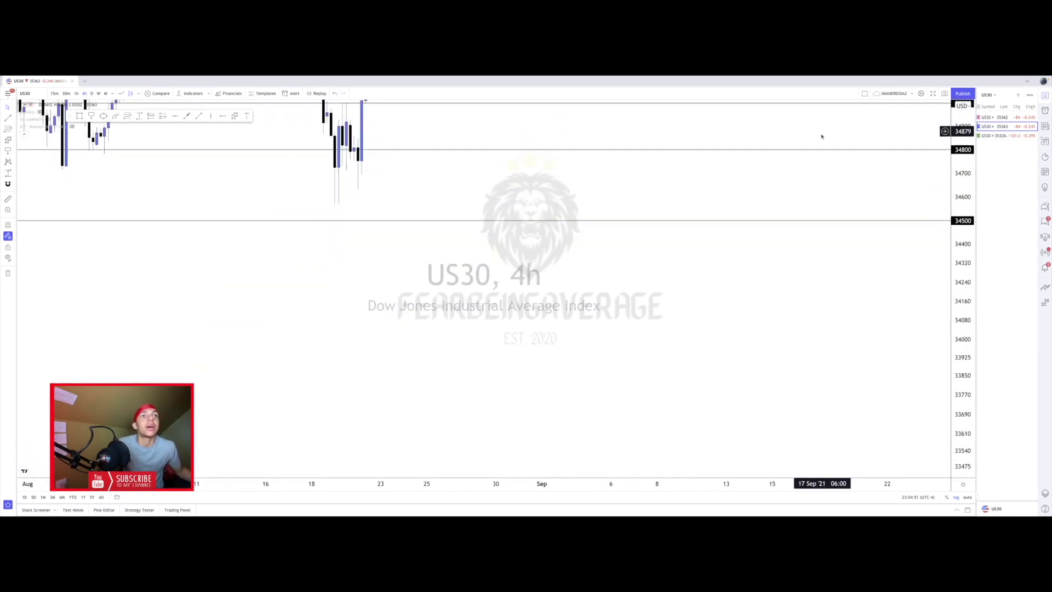
drag(822, 134, 869, 372)
drag(961, 332, 900, 333)
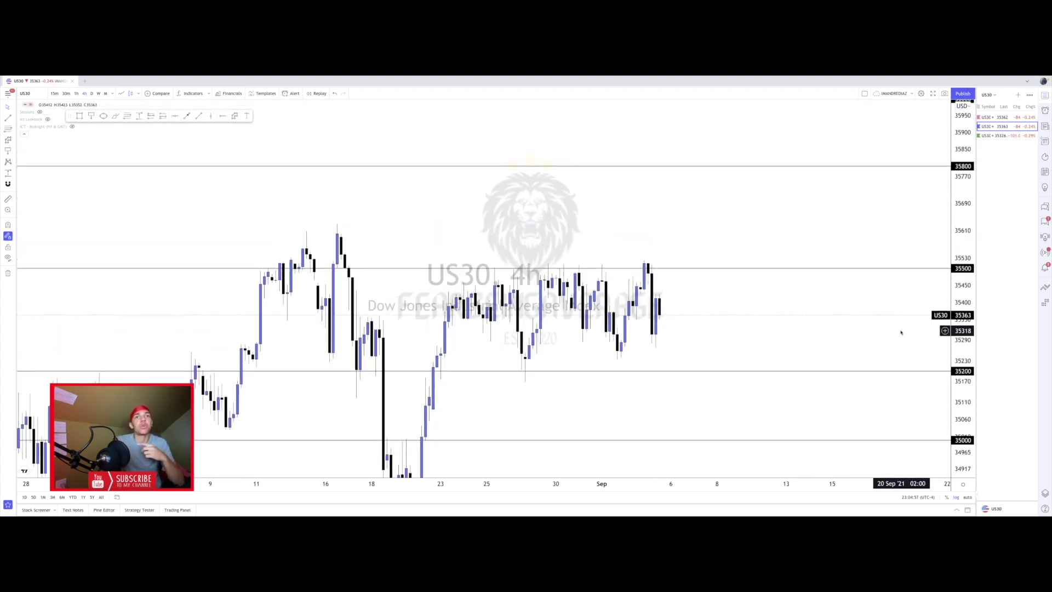
drag(681, 206, 633, 209)
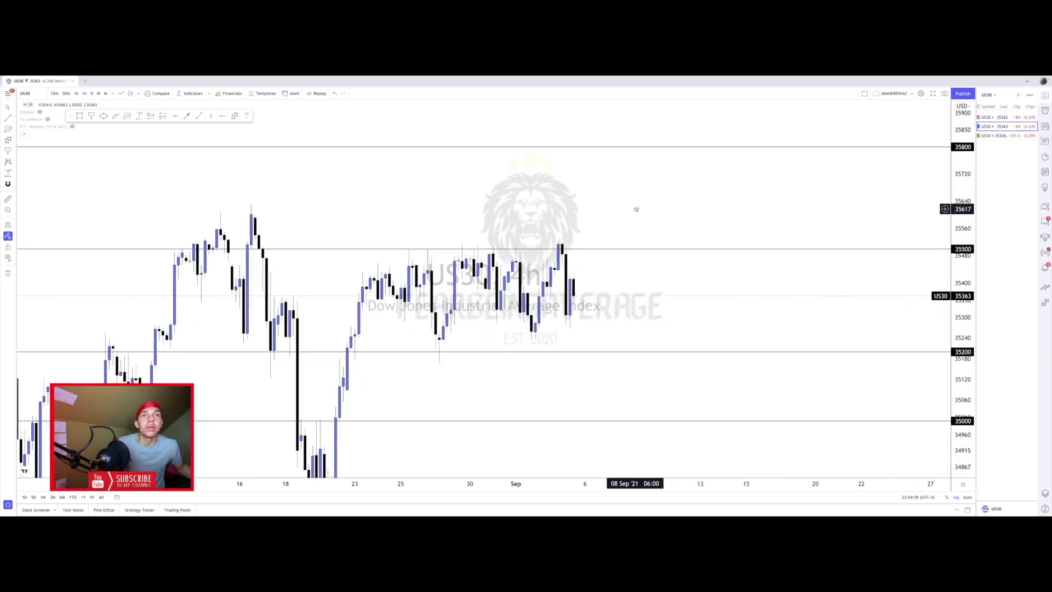
drag(668, 317, 717, 280)
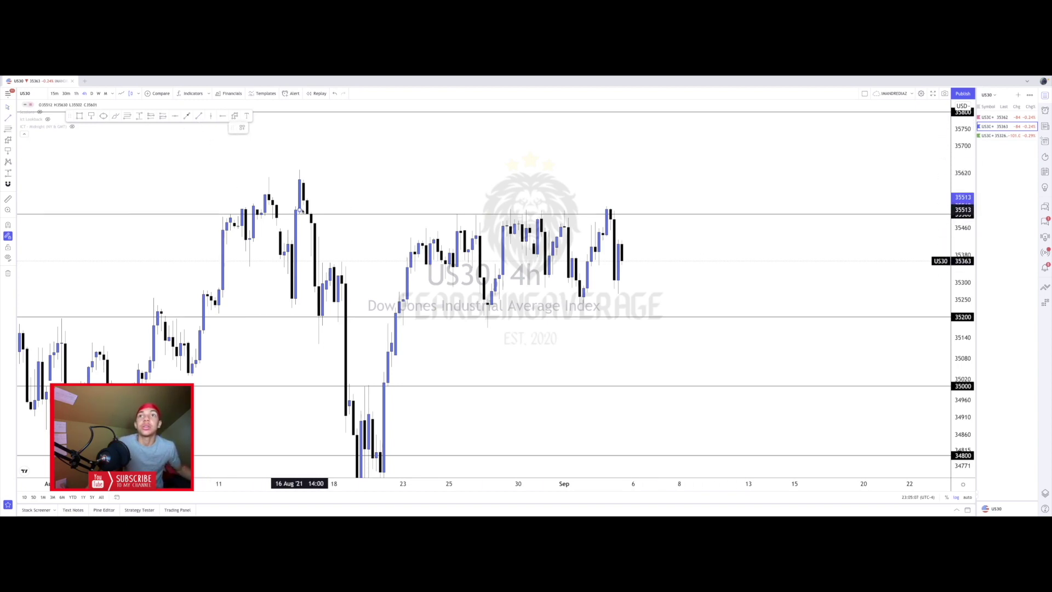
Draw a horizontal trend line at about 35513 from the 16 August candle to just past the latest candles.
drag(299, 210, 660, 214)
click(642, 199)
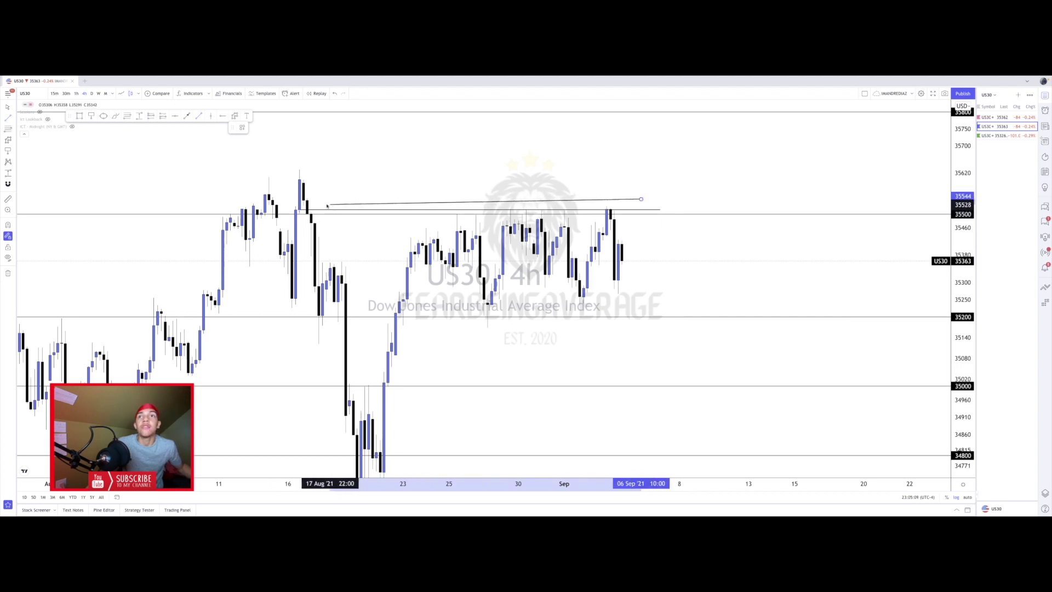
key(Escape)
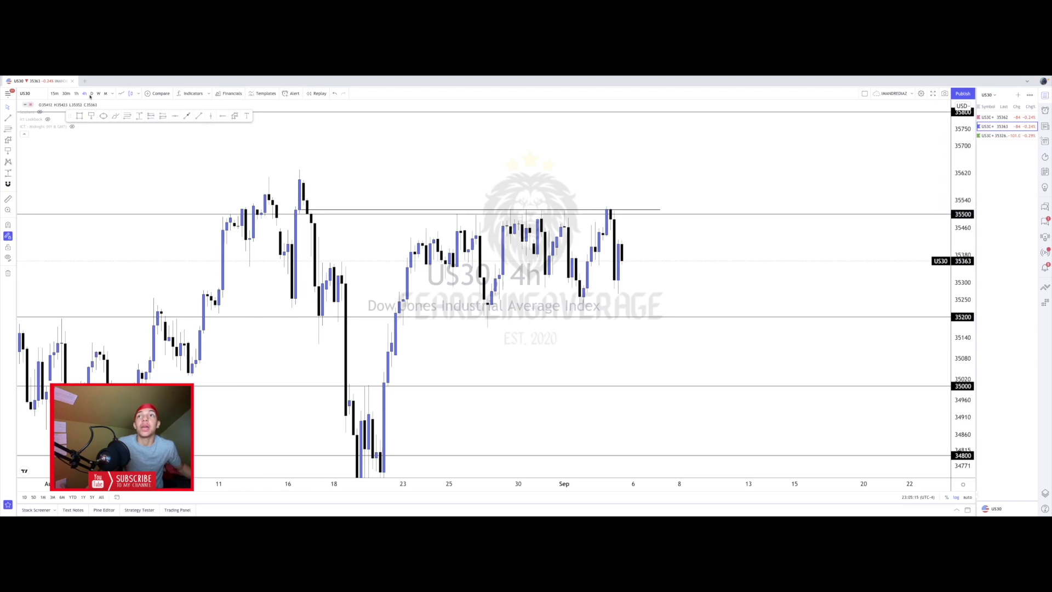
Draw a Fib retracement with the 50% template from about 35602 on 16 August to the trend line's end at 35513.
click(242, 127)
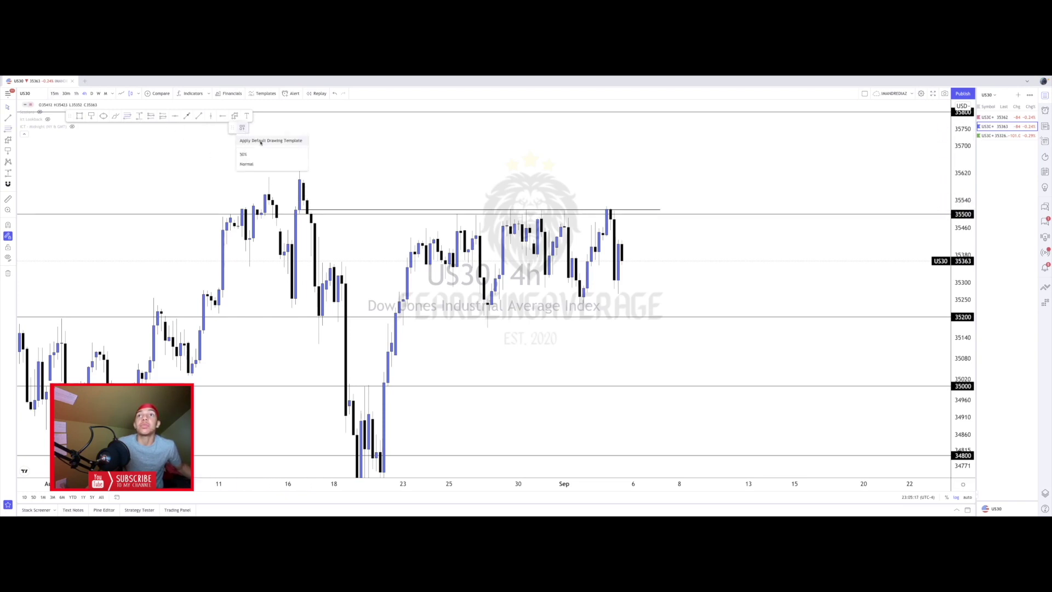
click(260, 154)
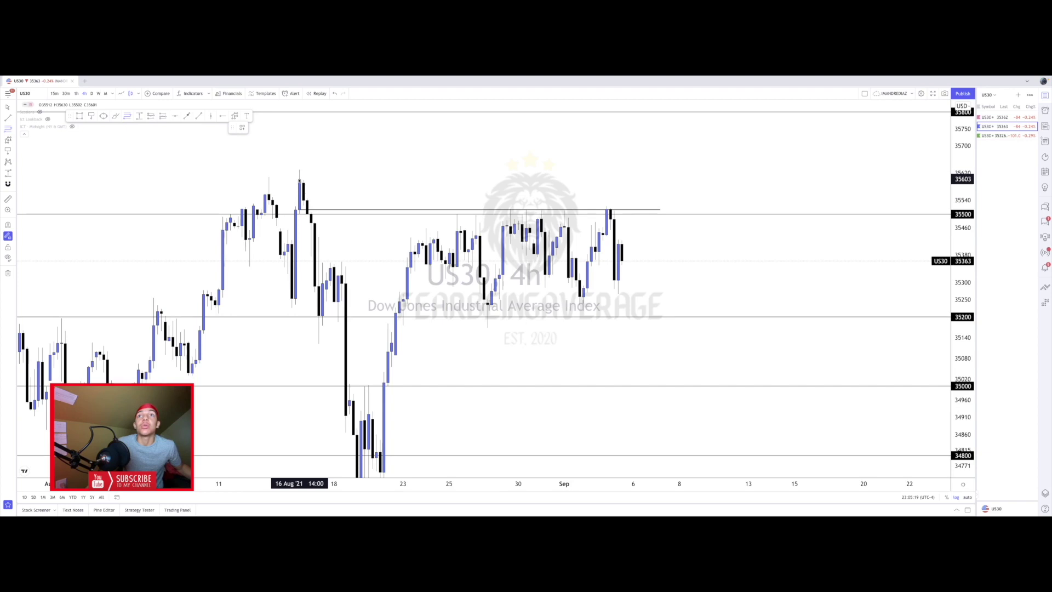
click(299, 180)
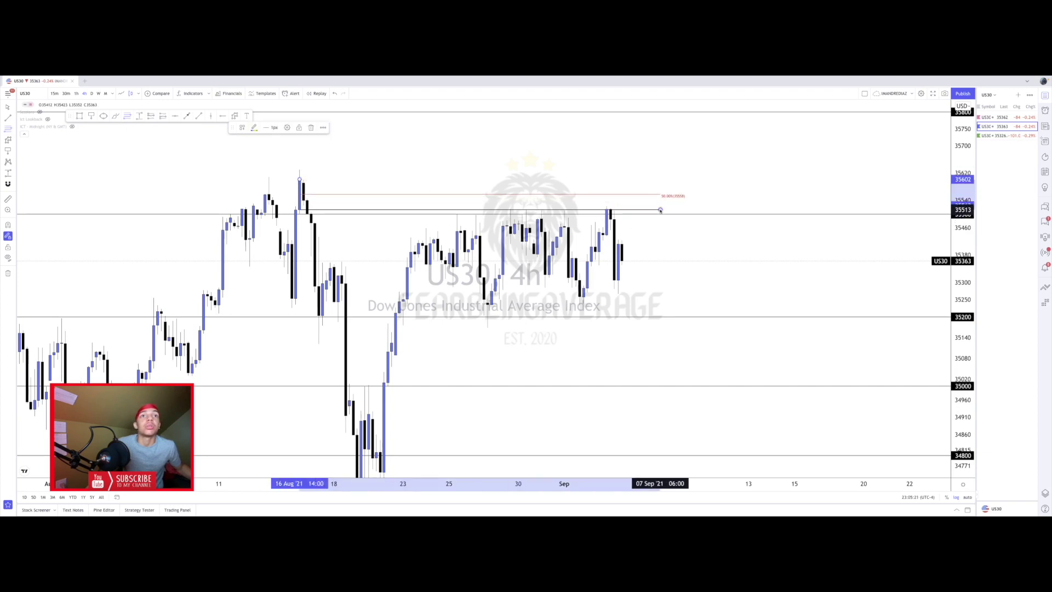
click(660, 210)
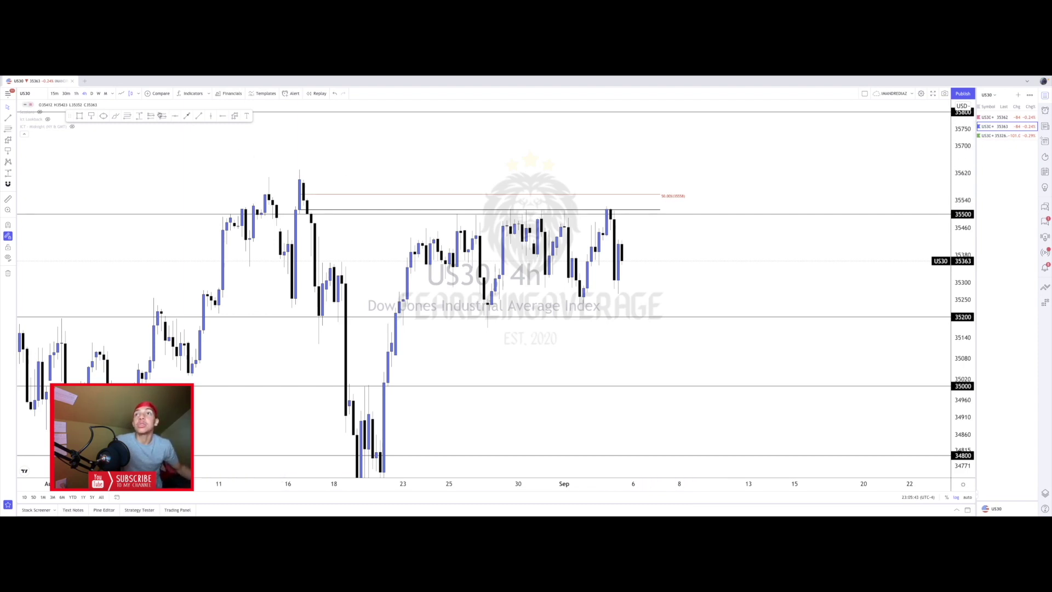
Place a short position at about 35513 to the right of the latest candles, with its stop about 37 points above entry.
click(151, 117)
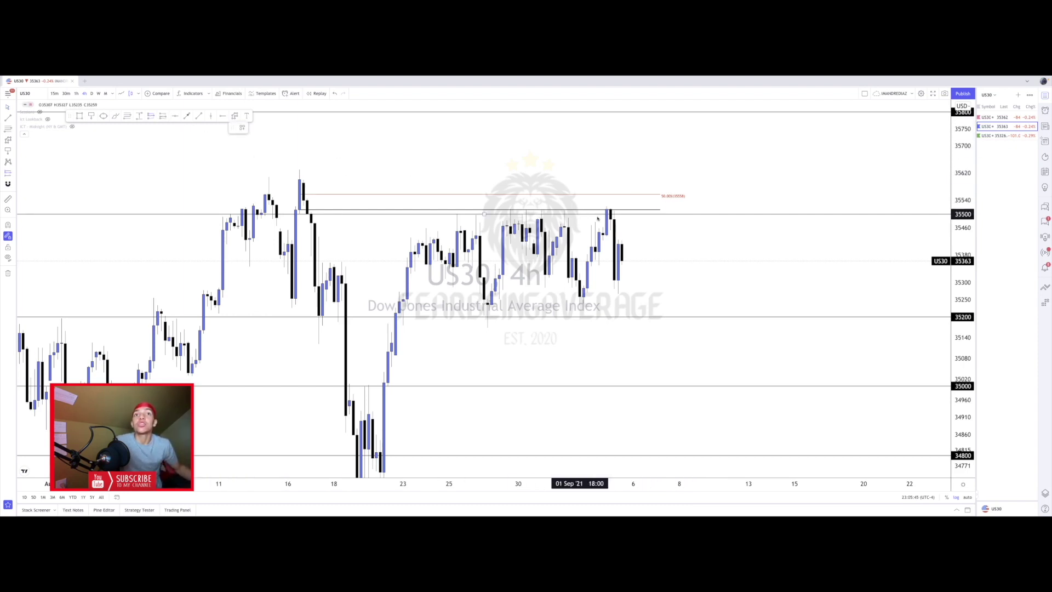
click(645, 209)
drag(645, 138, 652, 165)
key(Delete)
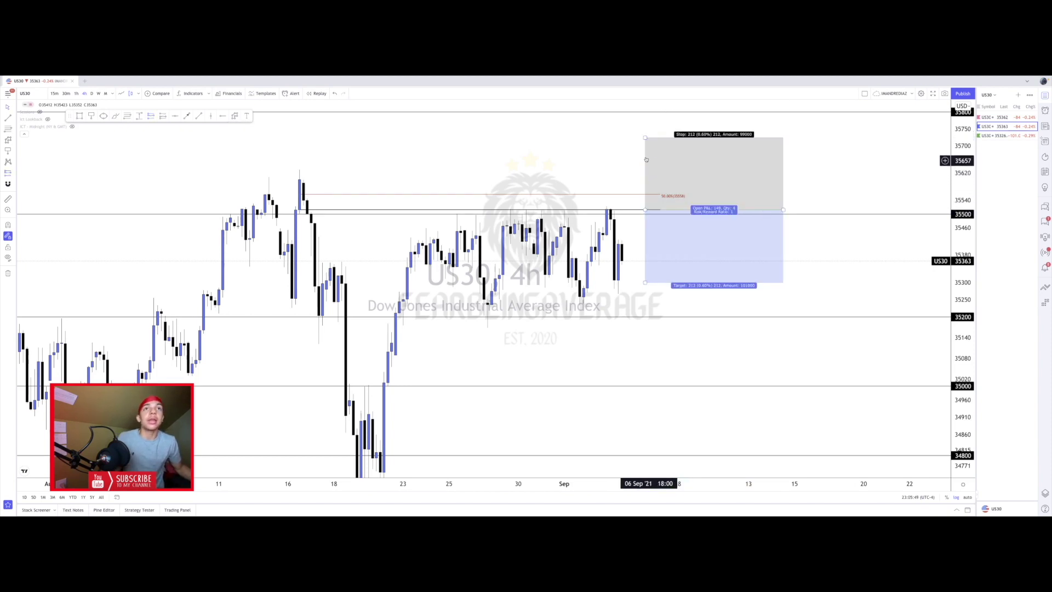
drag(645, 138, 647, 197)
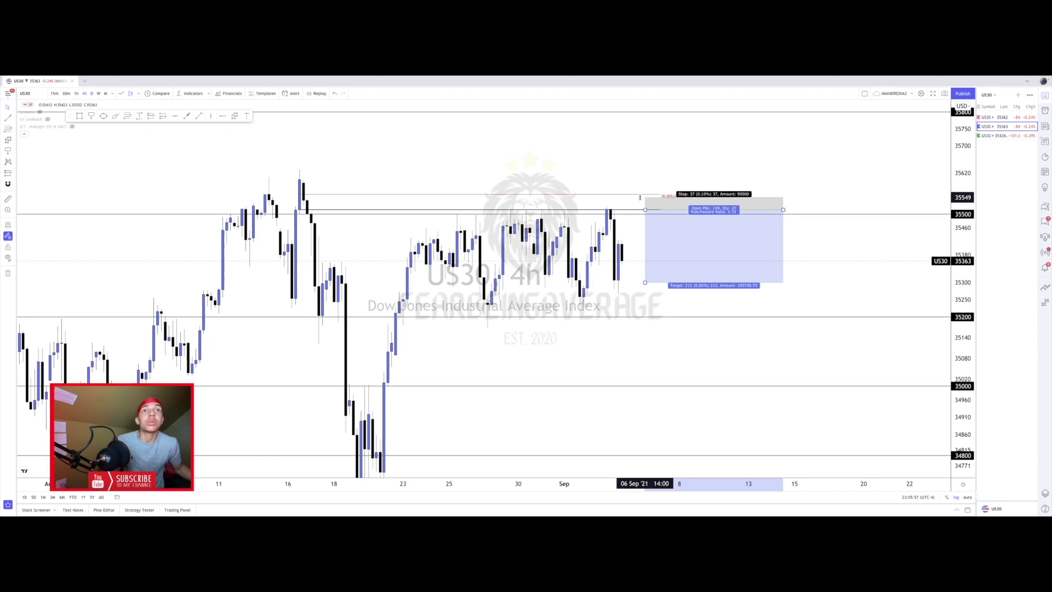
Sketch a zigzag price path rising above the 50% level and dropping below 35500, and delete it.
click(635, 184)
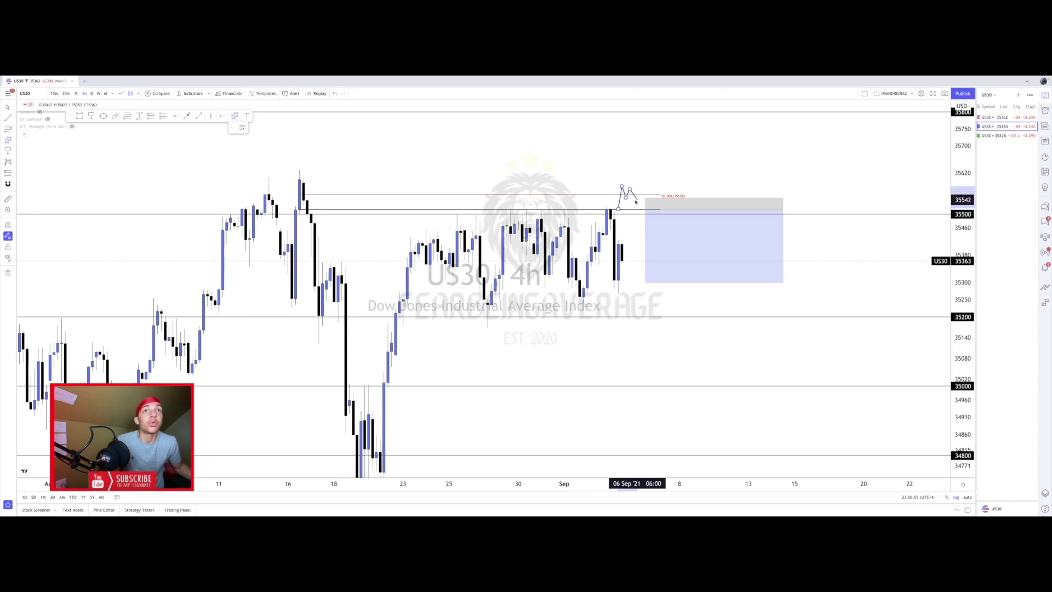
double_click(634, 221)
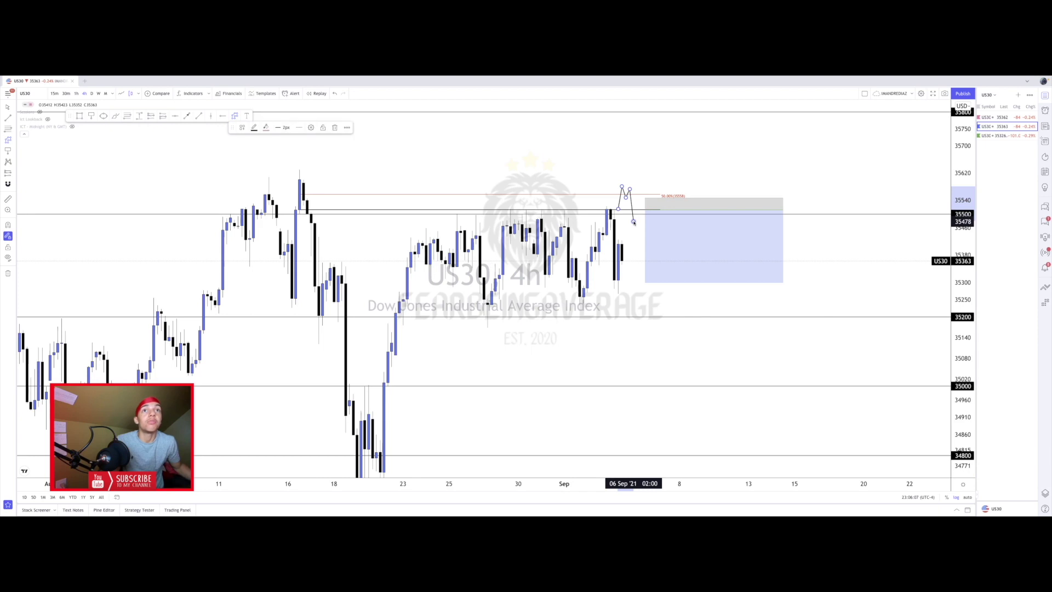
key(Escape)
click(631, 200)
key(Delete)
Raise the short position's stop to about 75 points above its entry.
drag(645, 197, 645, 185)
click(630, 186)
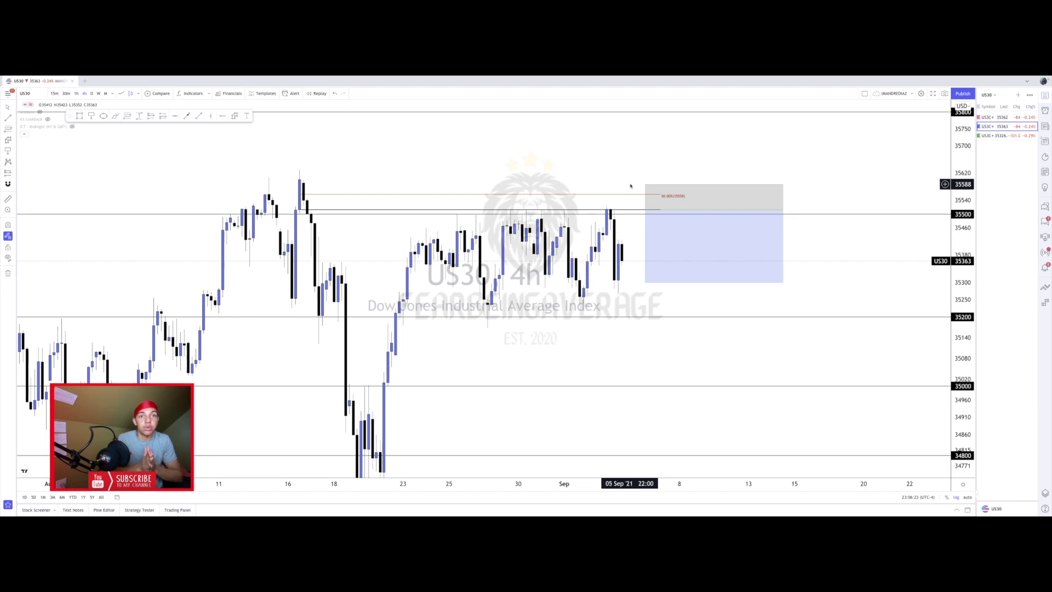
click(701, 247)
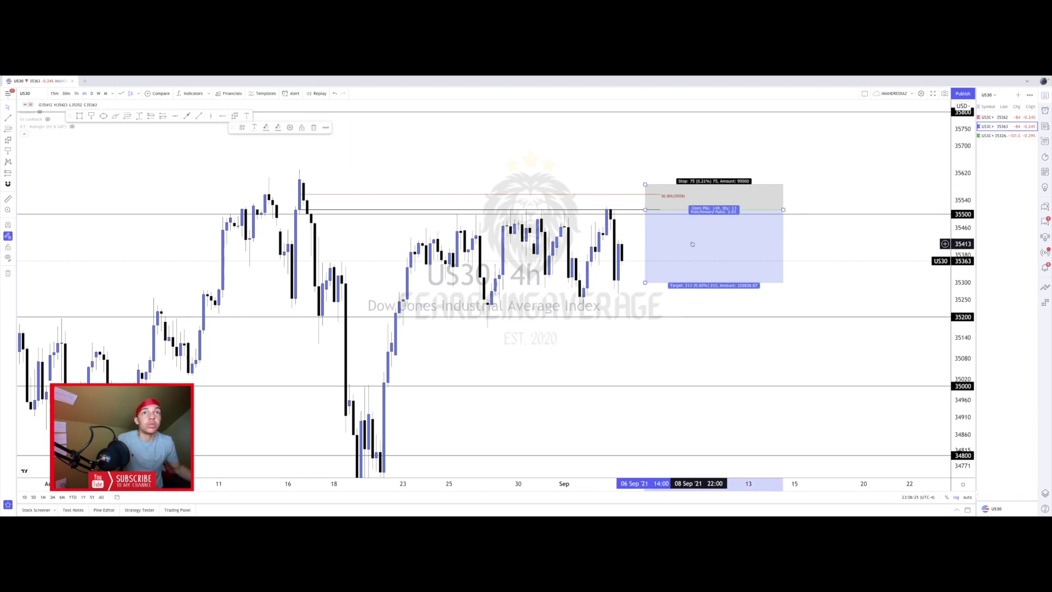
Delete the short position to the right of the latest candles.
key(Delete)
drag(666, 244, 726, 264)
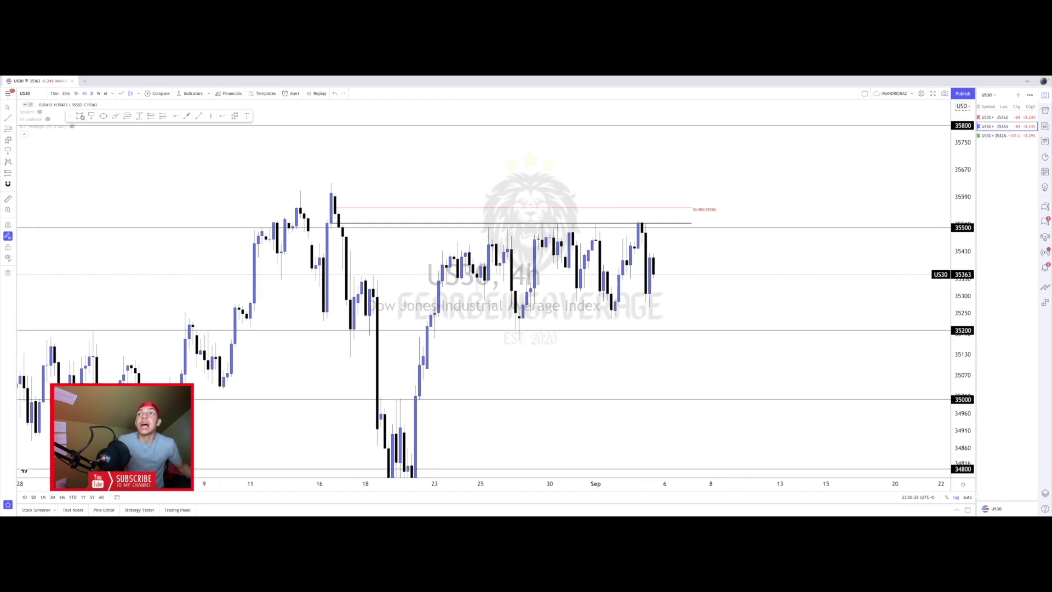
drag(427, 185, 410, 189)
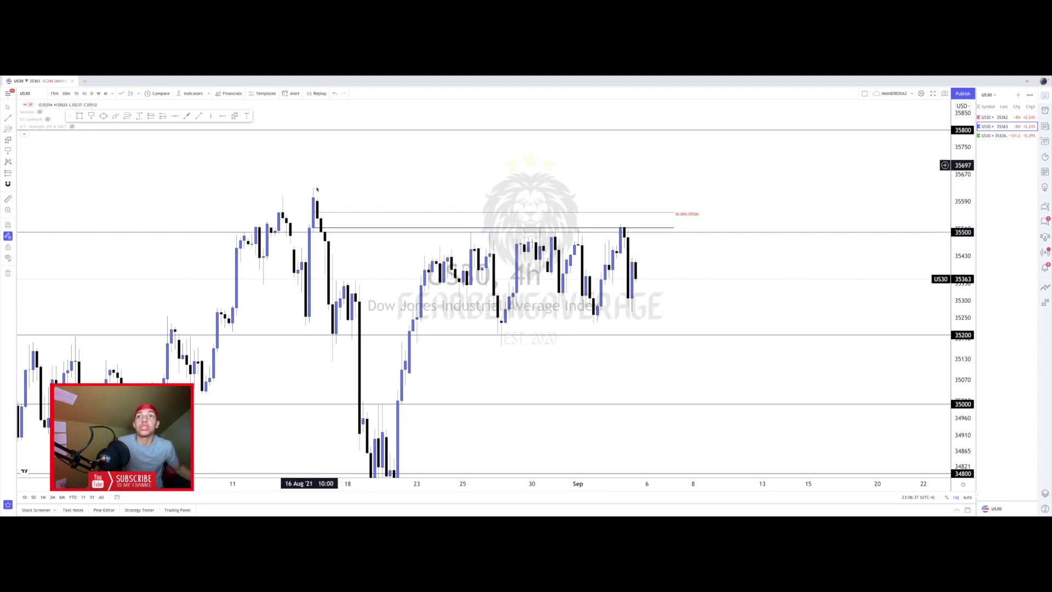
drag(358, 259, 294, 242)
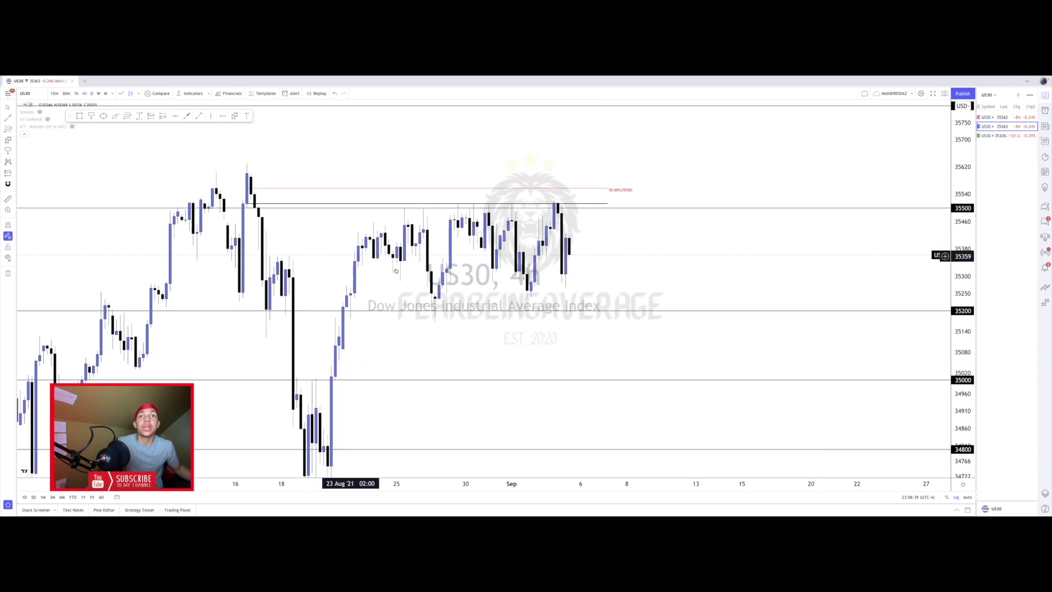
drag(404, 269, 341, 291)
drag(477, 295, 457, 308)
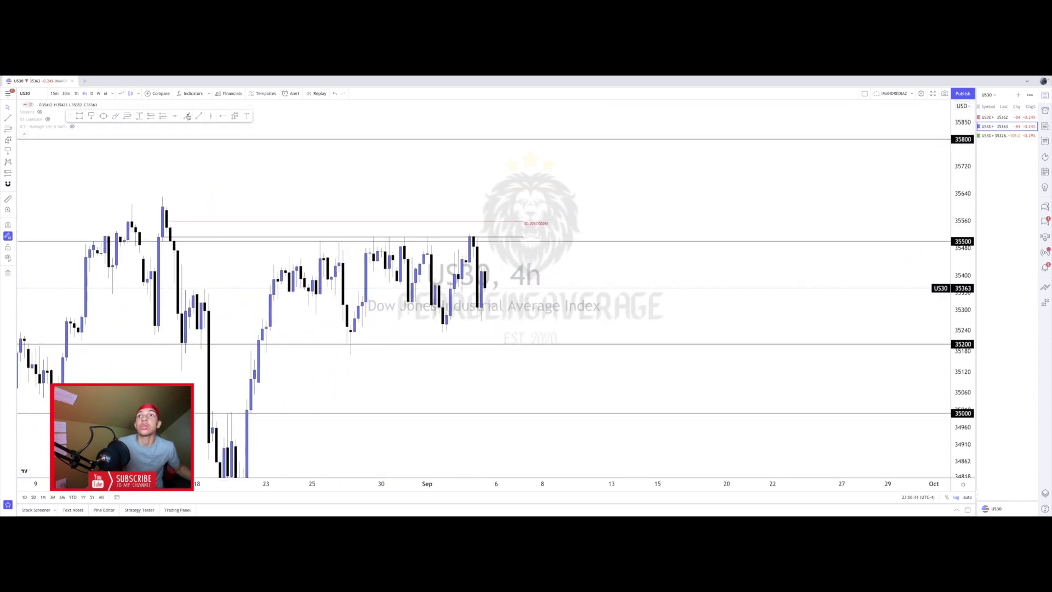
Draw a horizontal trend line at about 35307 from the 1 September 18:00 candle to 6 September.
drag(962, 378, 884, 173)
scroll(385, 248, up, 3)
drag(341, 230, 662, 257)
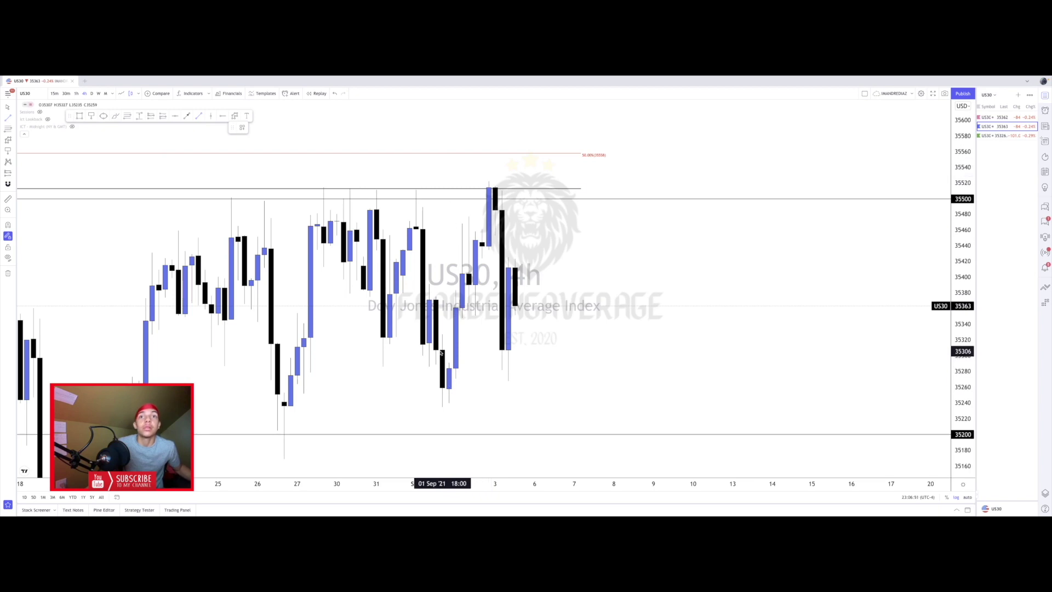
click(535, 352)
click(517, 342)
click(187, 116)
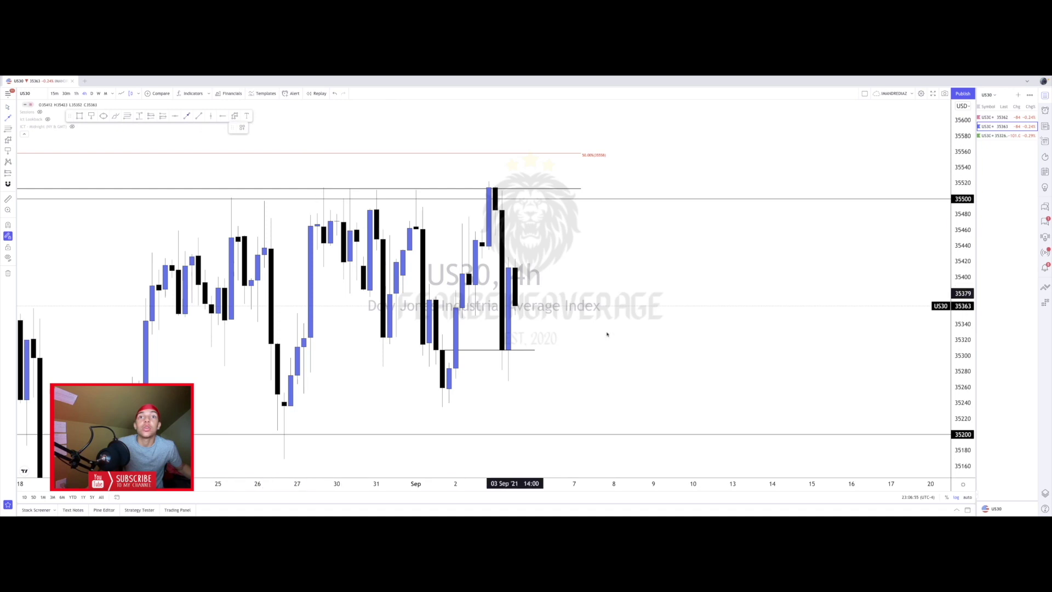
click(614, 357)
mouse_move(495, 352)
mouse_down()
mouse_move(443, 352)
mouse_move(510, 352)
mouse_up()
key(Escape)
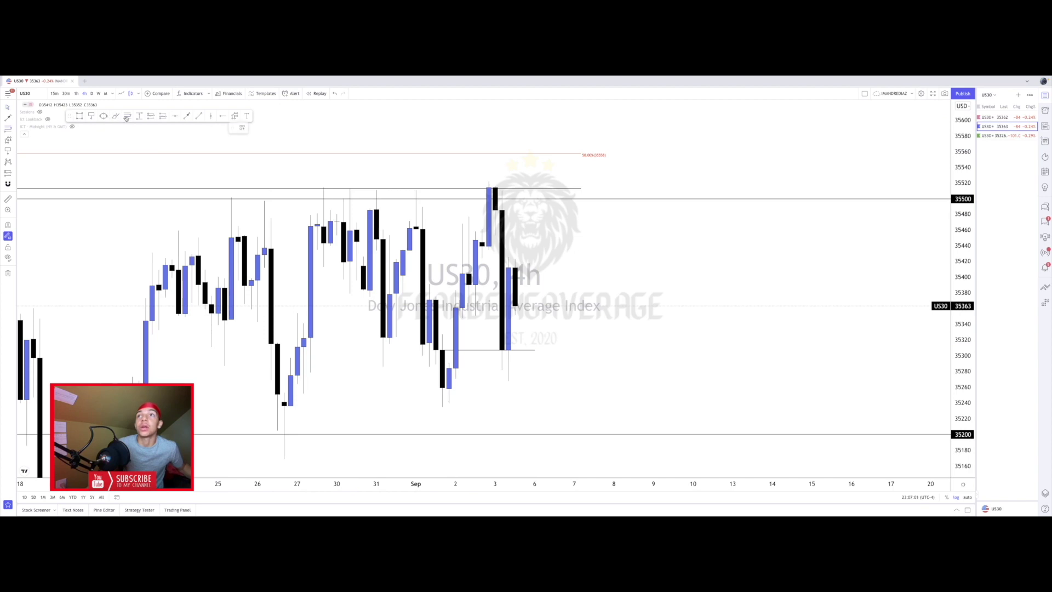
Draw a 50% Fib retracement from about 35258 on 1 September up to the lower trend line's end at 35307.
click(242, 127)
click(442, 388)
click(535, 349)
click(561, 336)
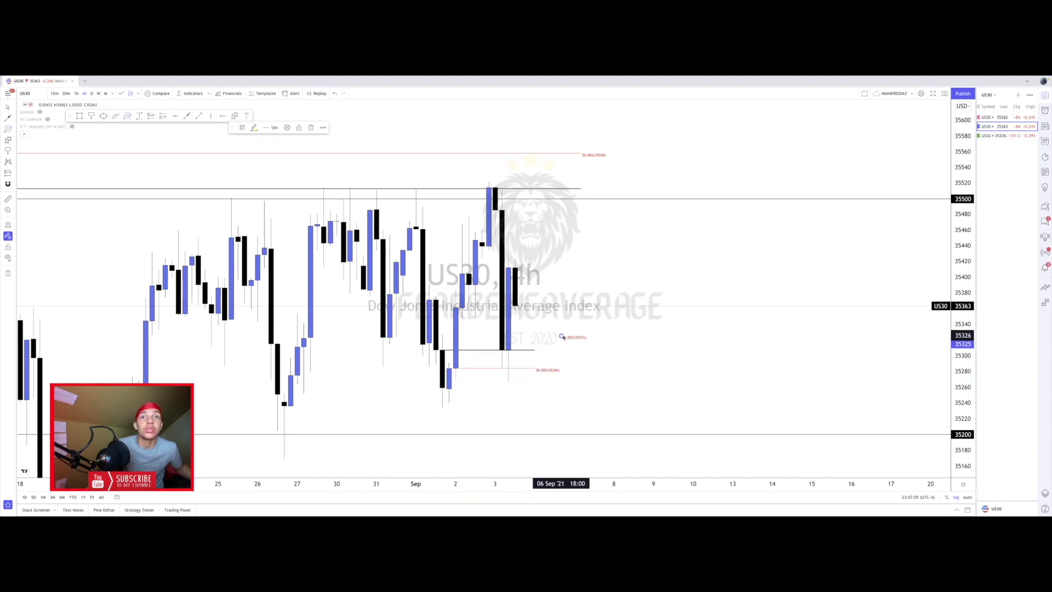
key(Escape)
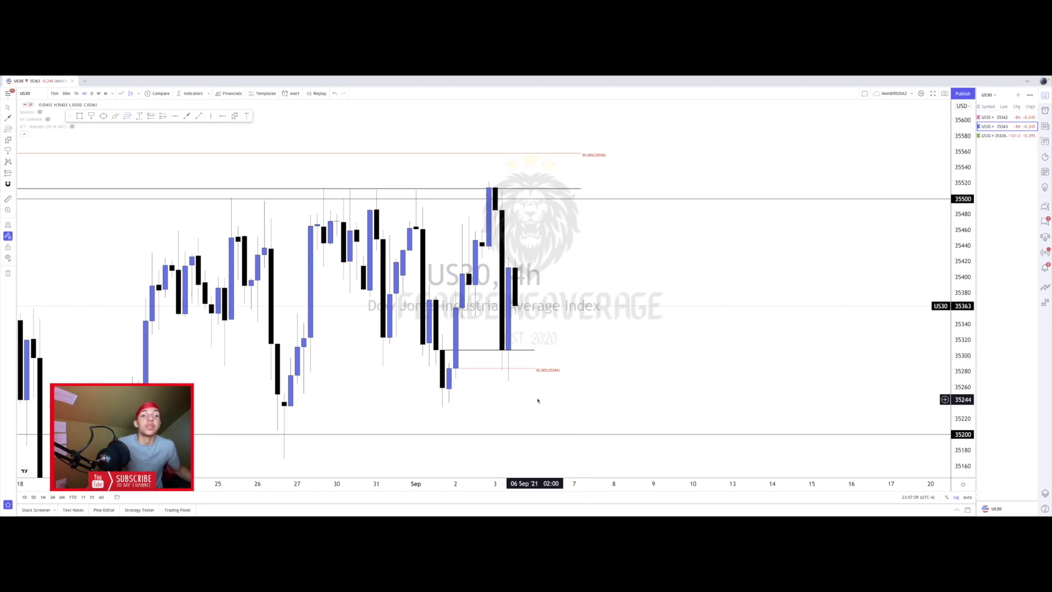
click(235, 116)
click(508, 352)
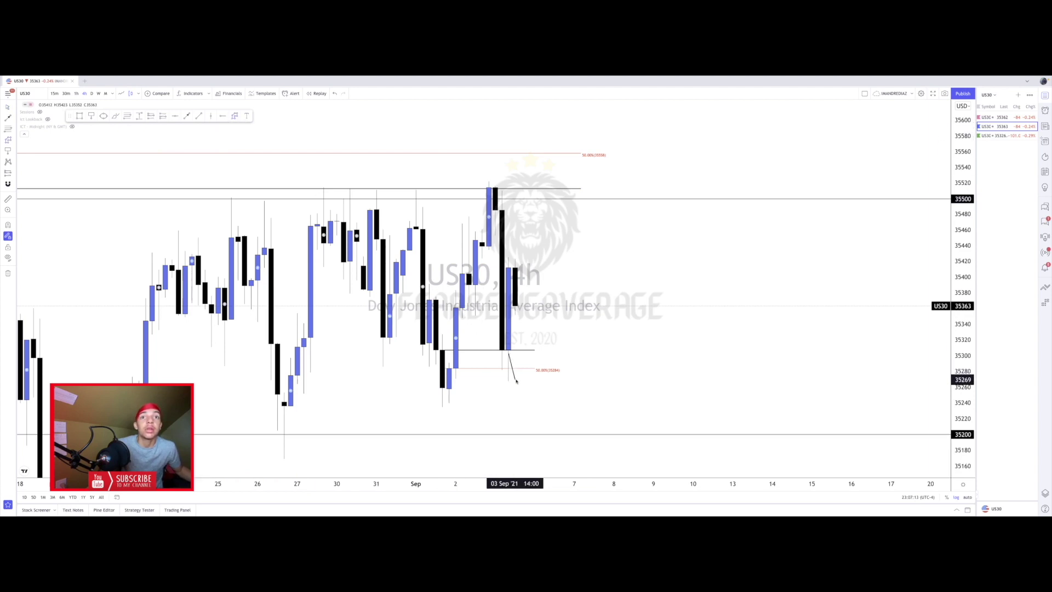
key(Escape)
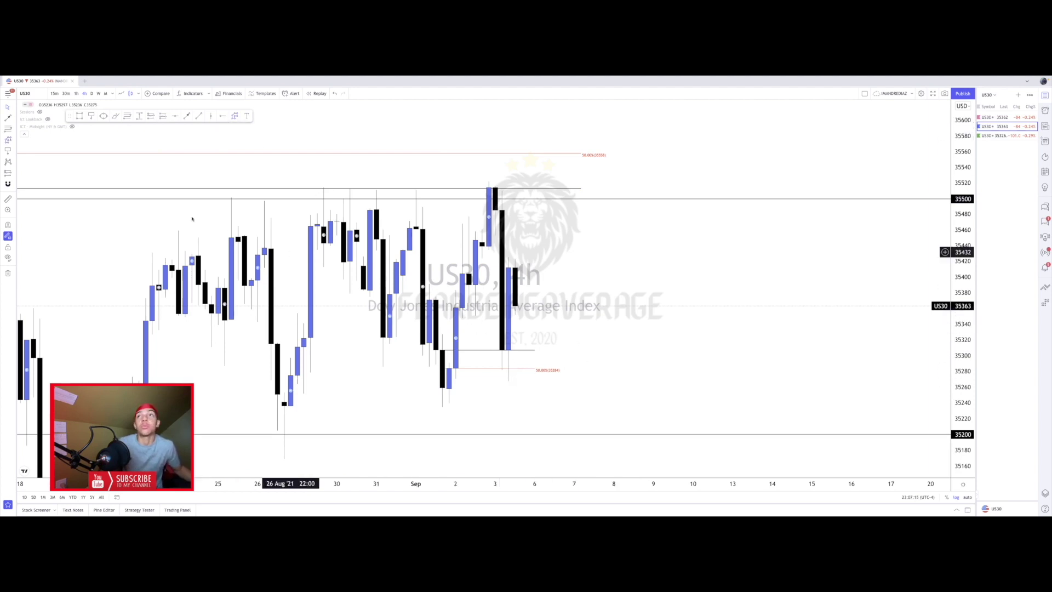
Examine the price reaction around the 35307 line on the 1-hour, 30-minute and 15-minute timeframes.
click(76, 94)
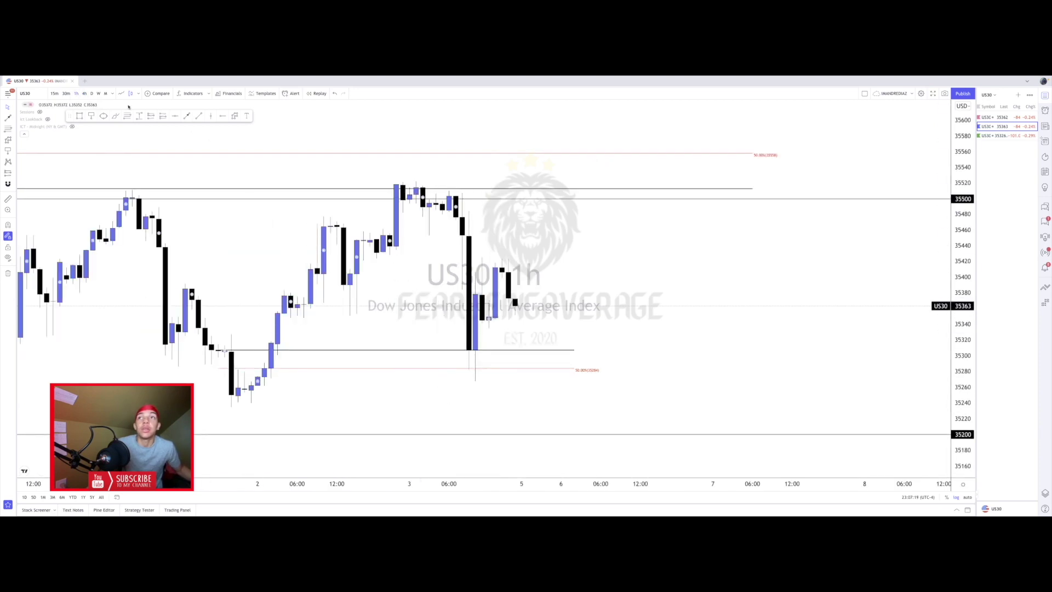
click(85, 94)
click(66, 94)
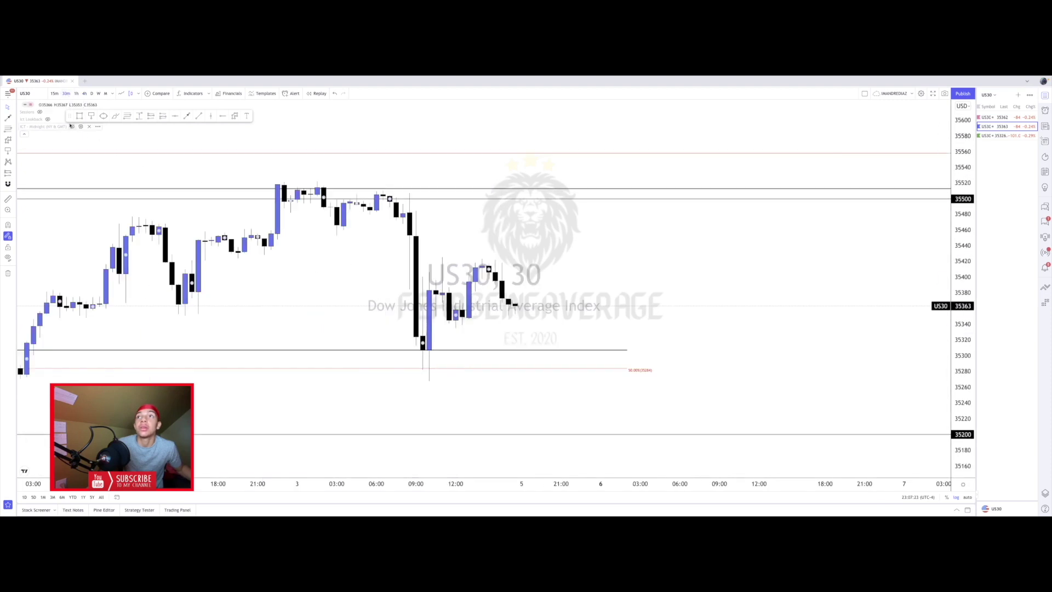
click(55, 95)
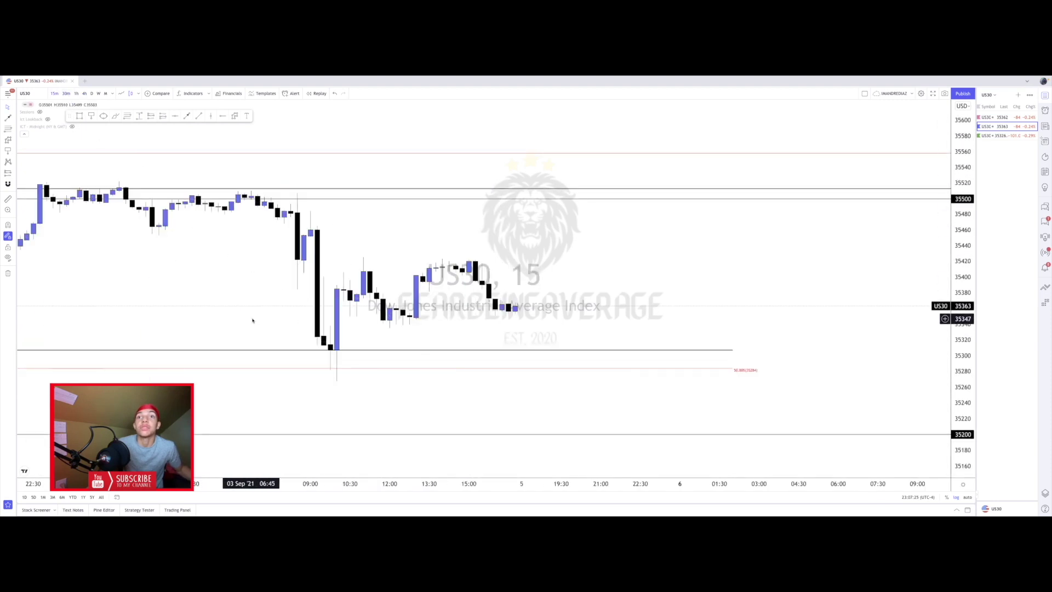
scroll(333, 318, down, 2)
scroll(333, 318, down, 2)
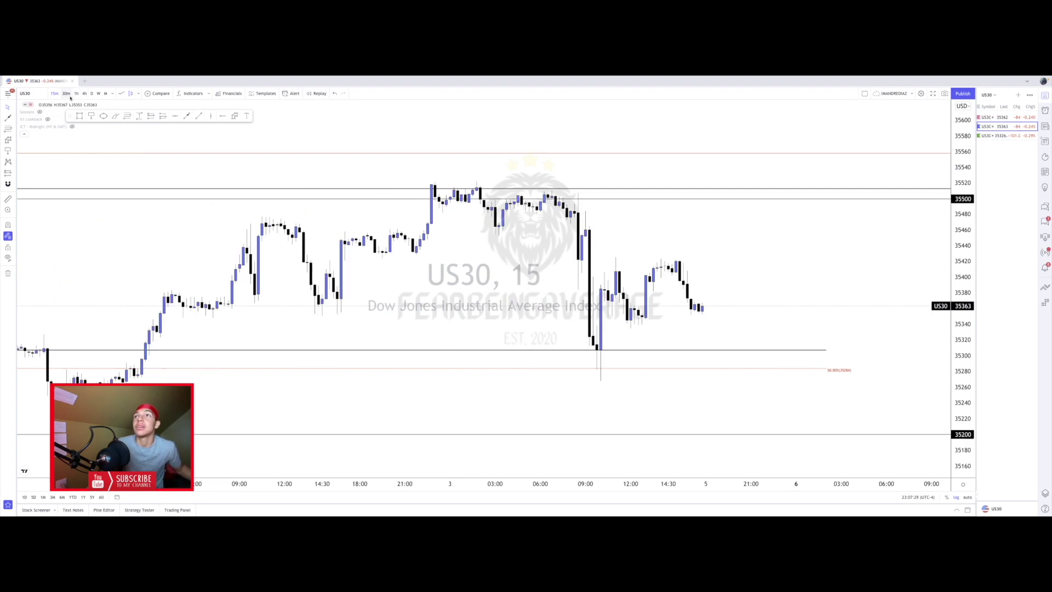
Set the chart to the 1-hour timeframe.
click(69, 95)
click(76, 95)
drag(750, 293, 630, 307)
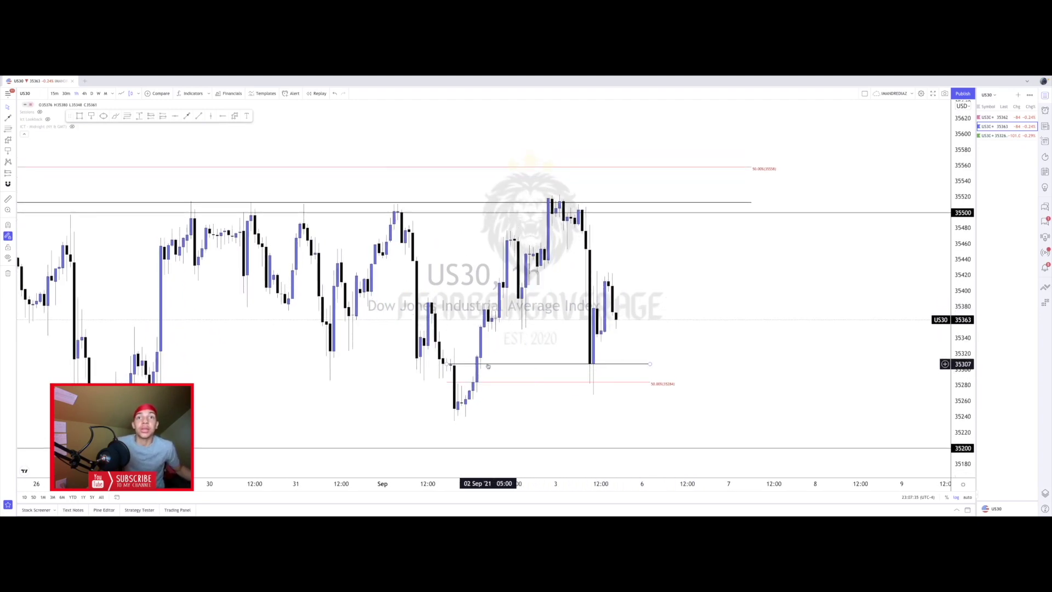
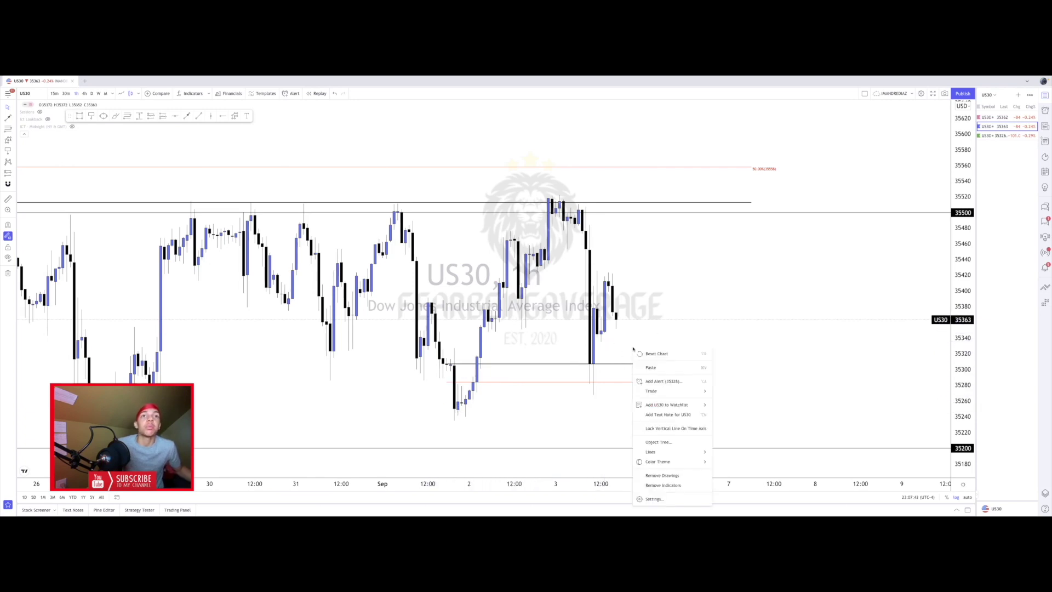
right_click(603, 349)
click(608, 346)
drag(604, 341, 593, 340)
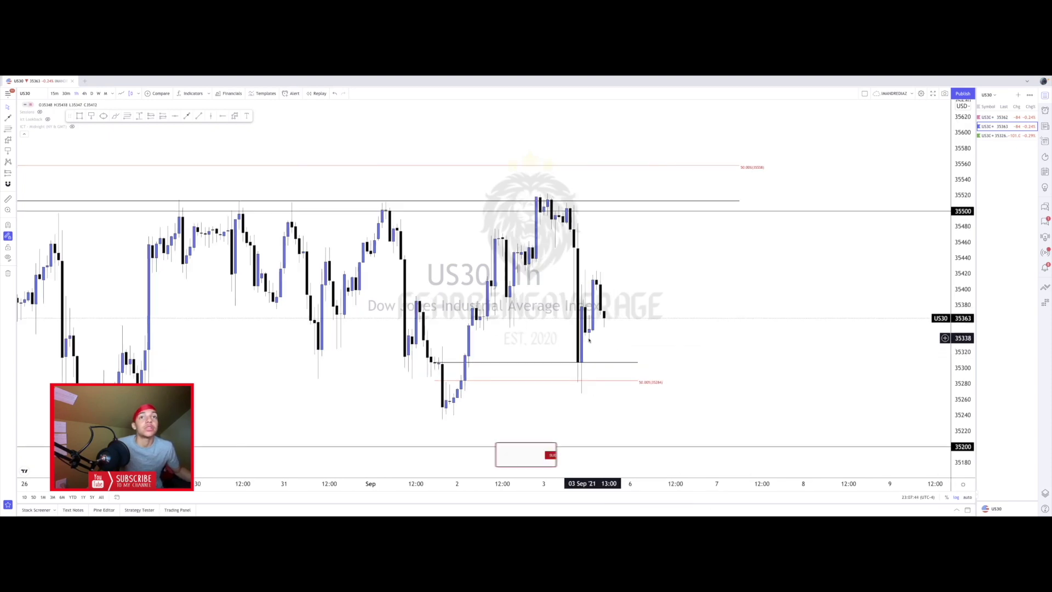
Switch to Telegram and view the two morning US30 1-hour chart screenshots posted in F.B.A Group Chat.
mouse_move(577, 514)
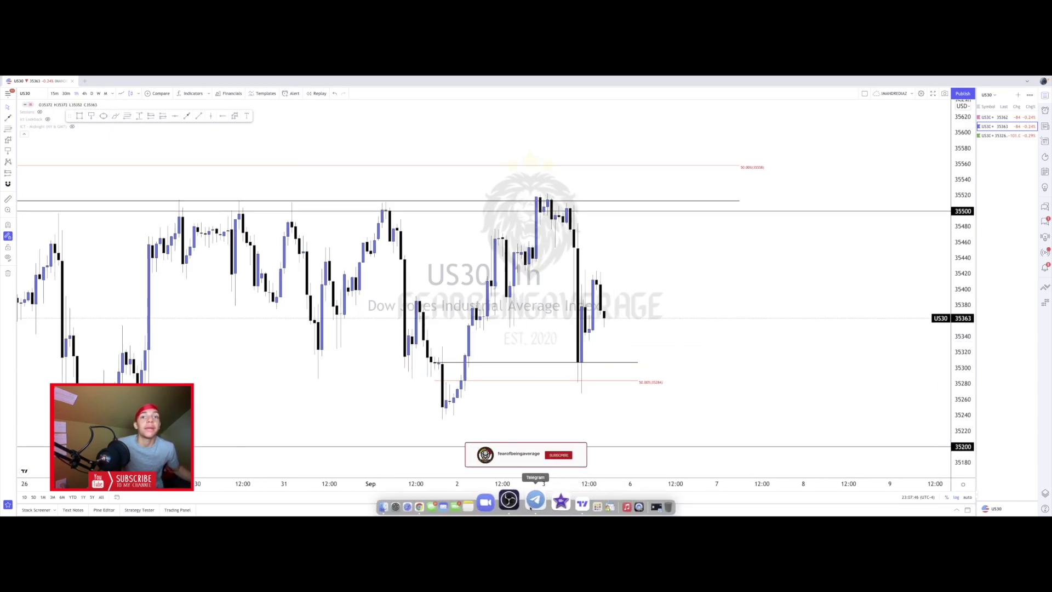
click(508, 503)
click(632, 433)
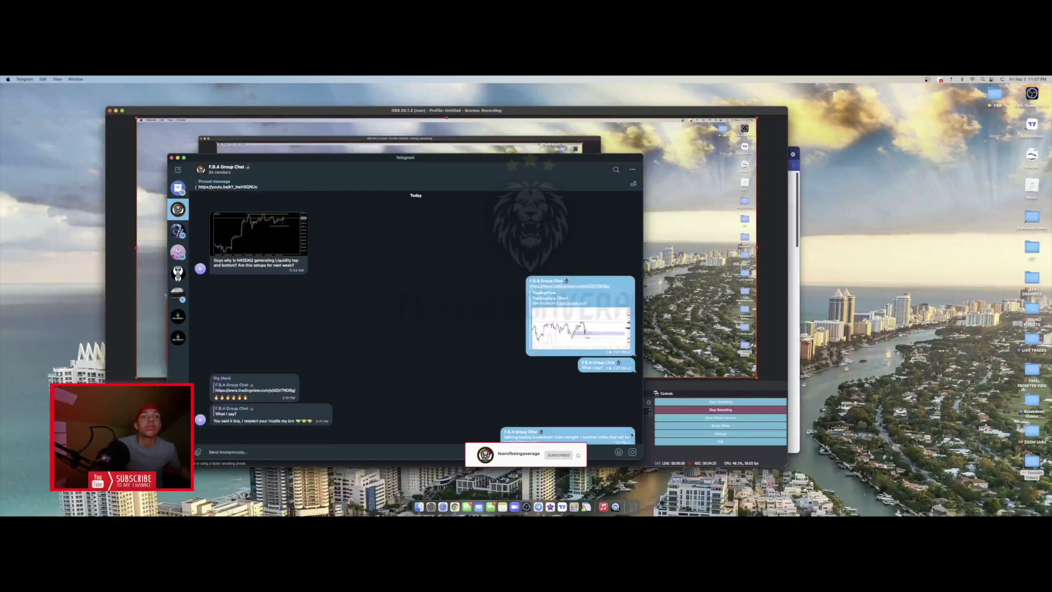
scroll(576, 309, up, 10)
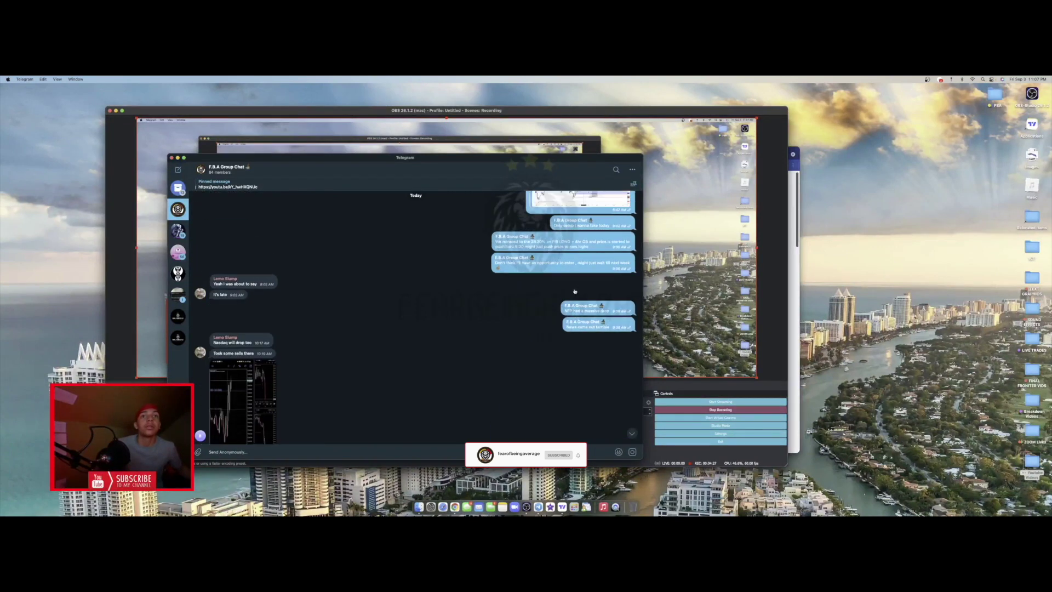
click(581, 356)
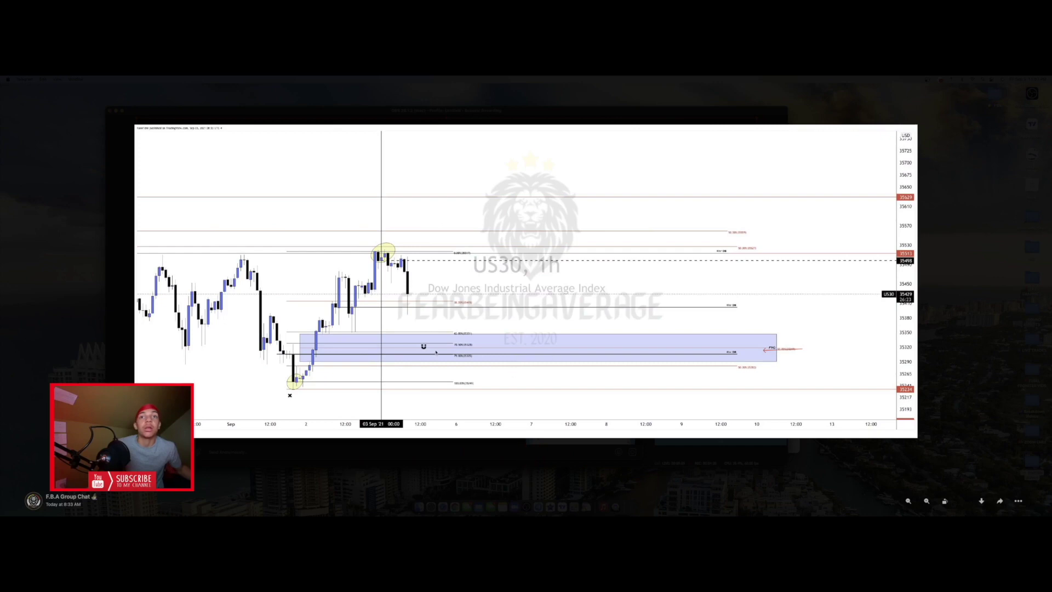
click(971, 317)
click(593, 425)
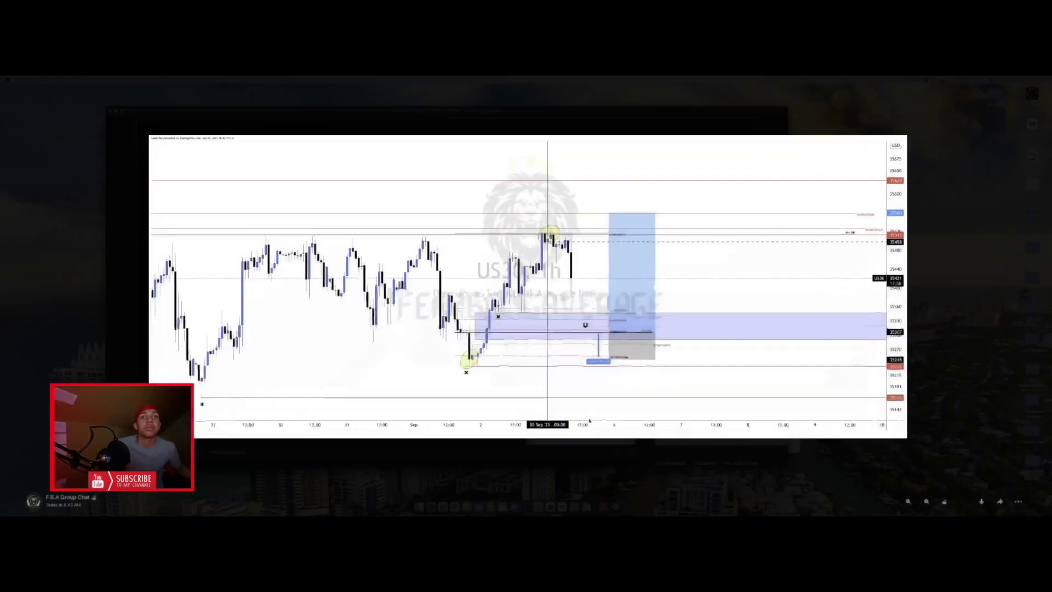
click(626, 500)
View the US30 1-hour chart image posted in the chat at 1:57 PM, and switch back to TradingView.
scroll(577, 332, down, 9)
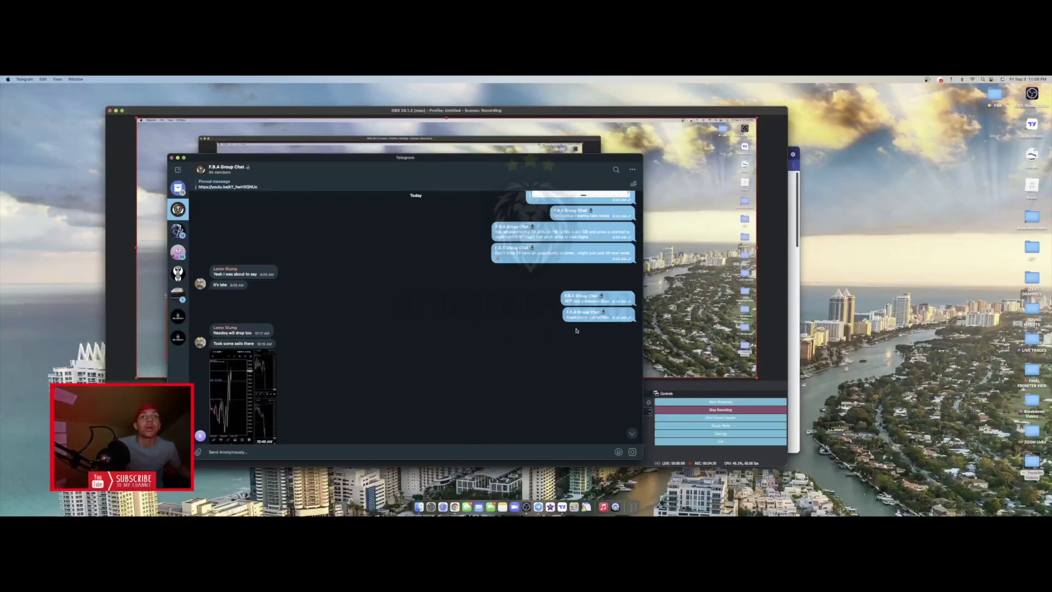
scroll(573, 337, down, 3)
click(569, 335)
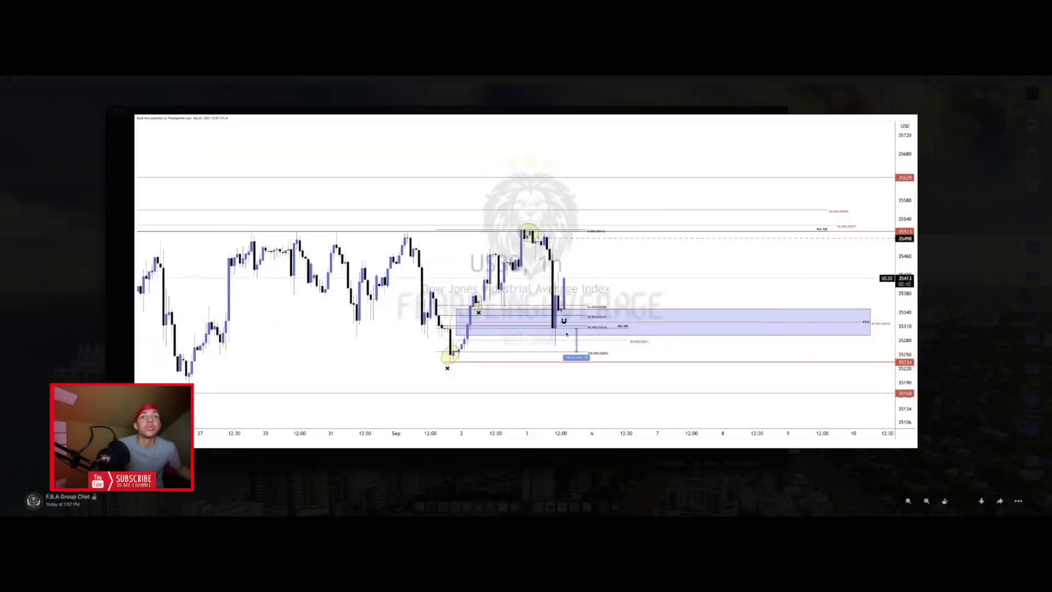
click(951, 313)
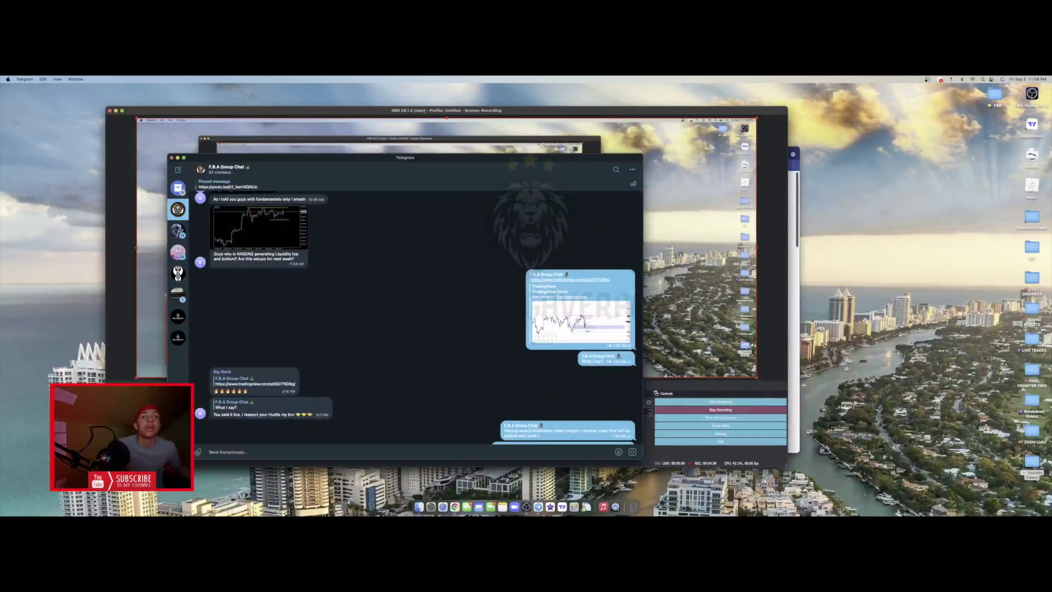
click(564, 504)
click(561, 499)
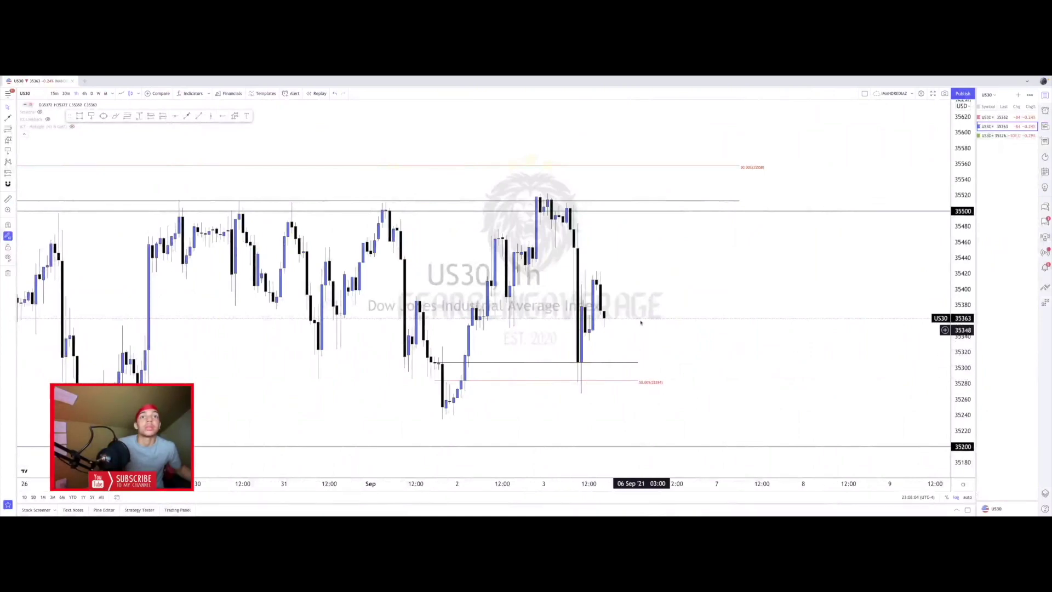
Place a long position with its entry at the 35307 trend line and its stop at the 50% level, 35284.
scroll(602, 331, right, 5)
scroll(597, 333, up, 1)
drag(599, 324, 662, 308)
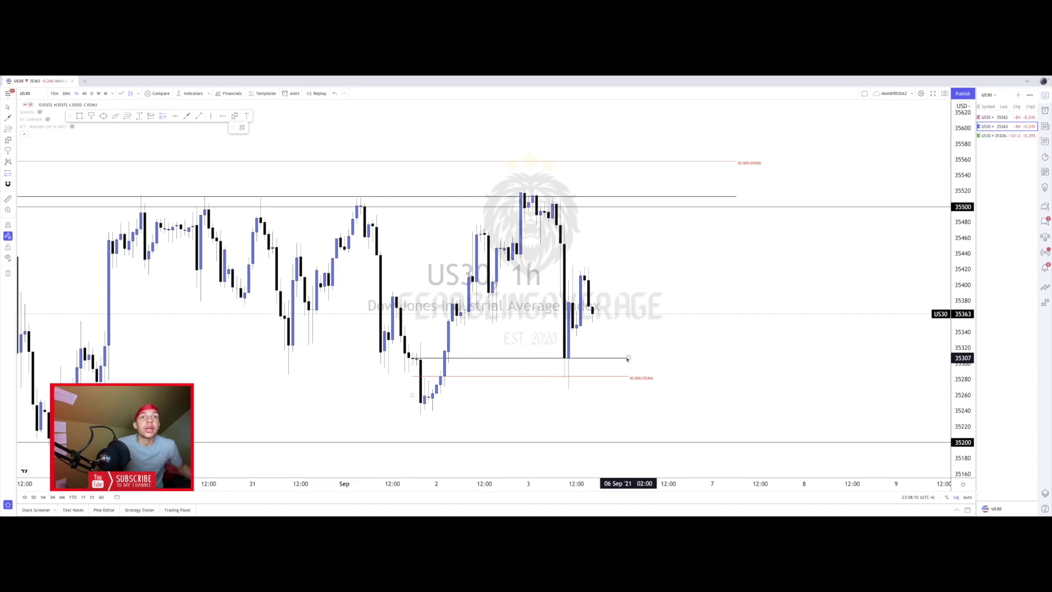
click(620, 340)
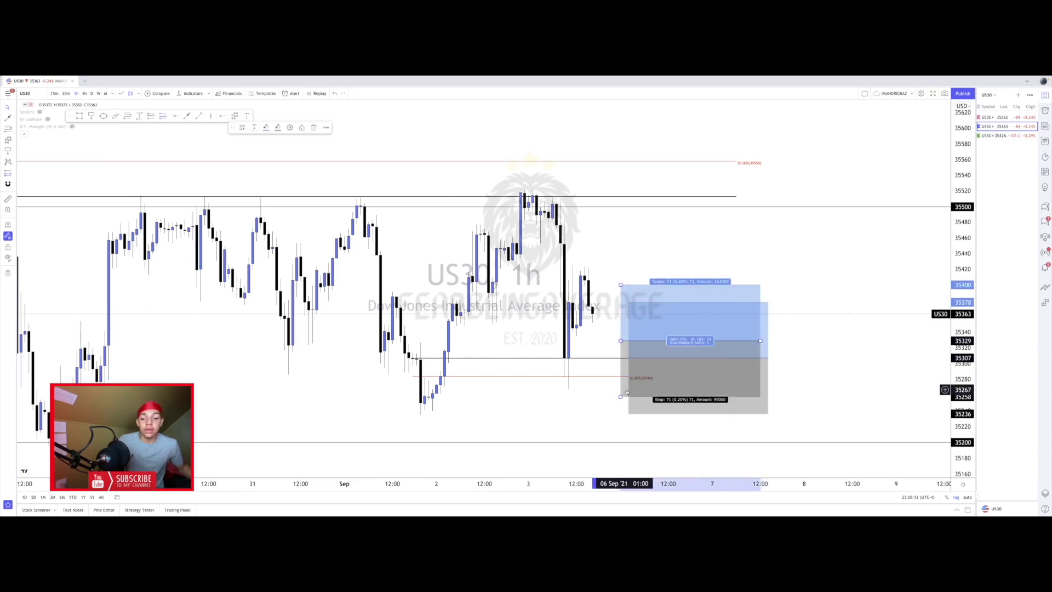
key(Delete)
drag(628, 414, 618, 376)
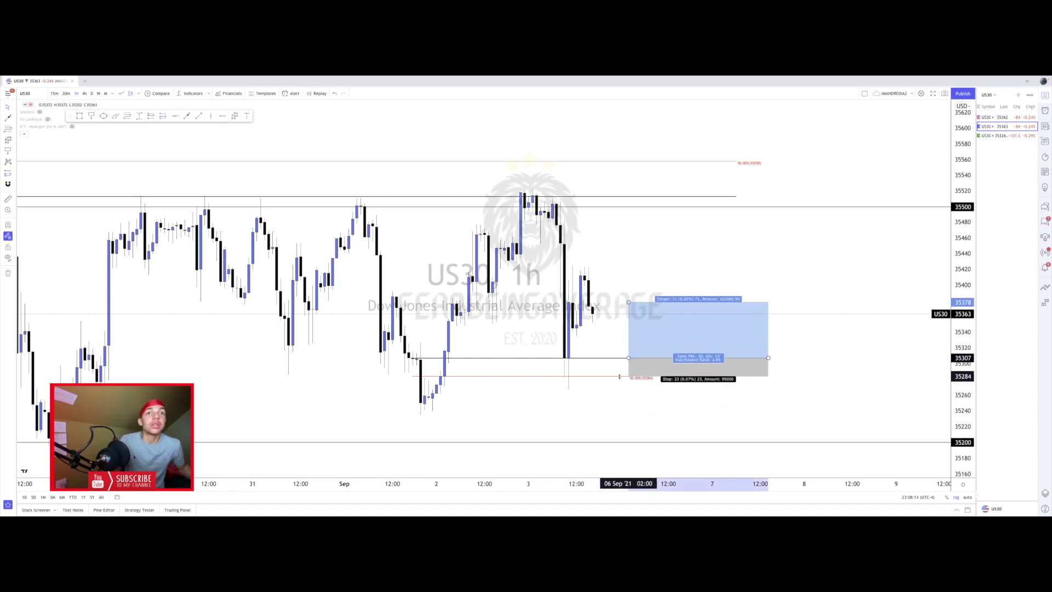
click(607, 355)
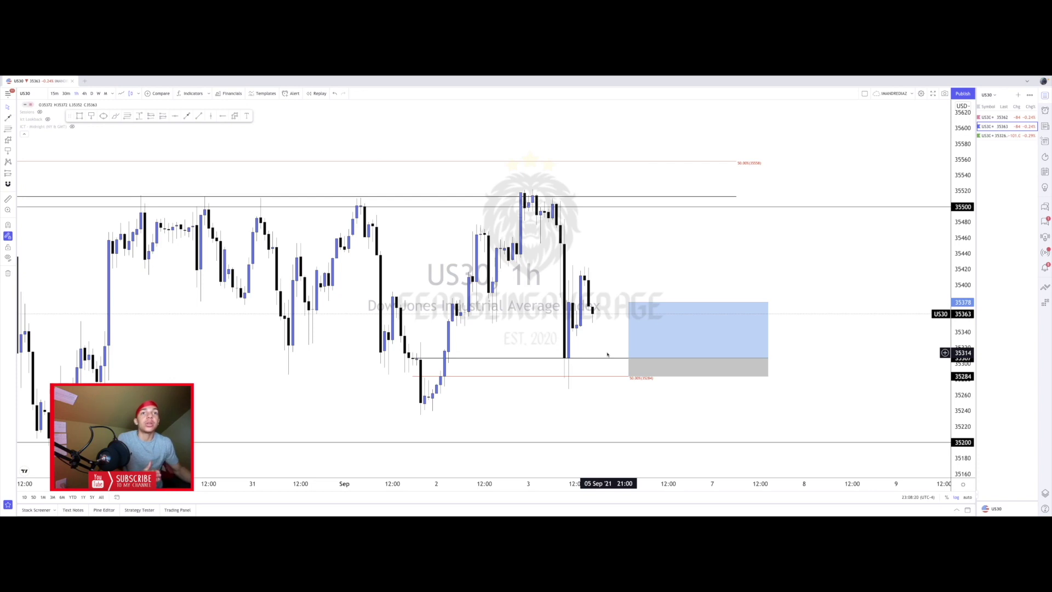
Shift the long position back to 3 September with its stop lowered to about 35257, and delete it.
drag(627, 351, 584, 351)
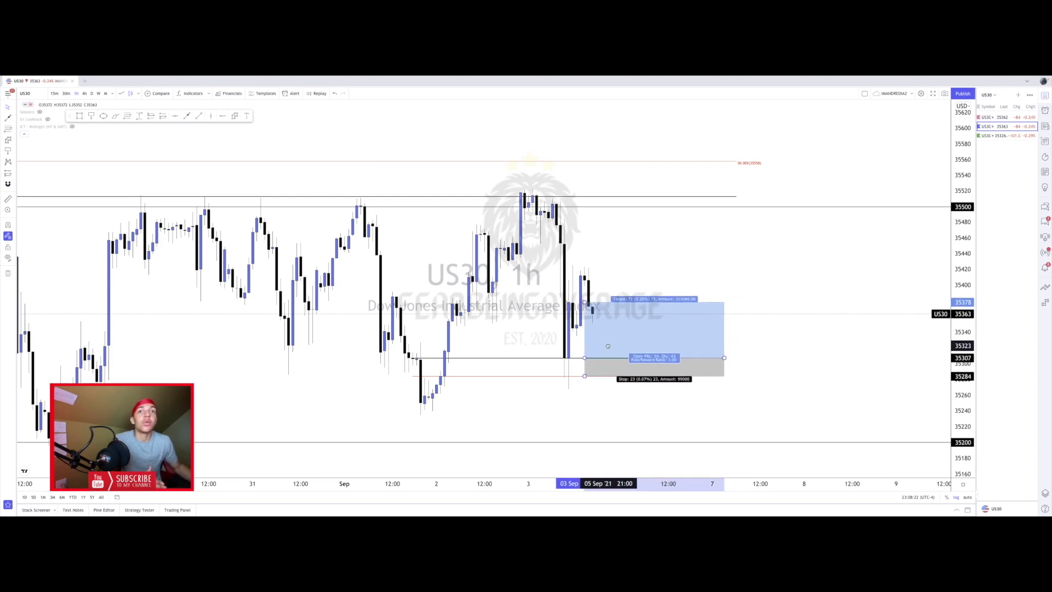
click(629, 287)
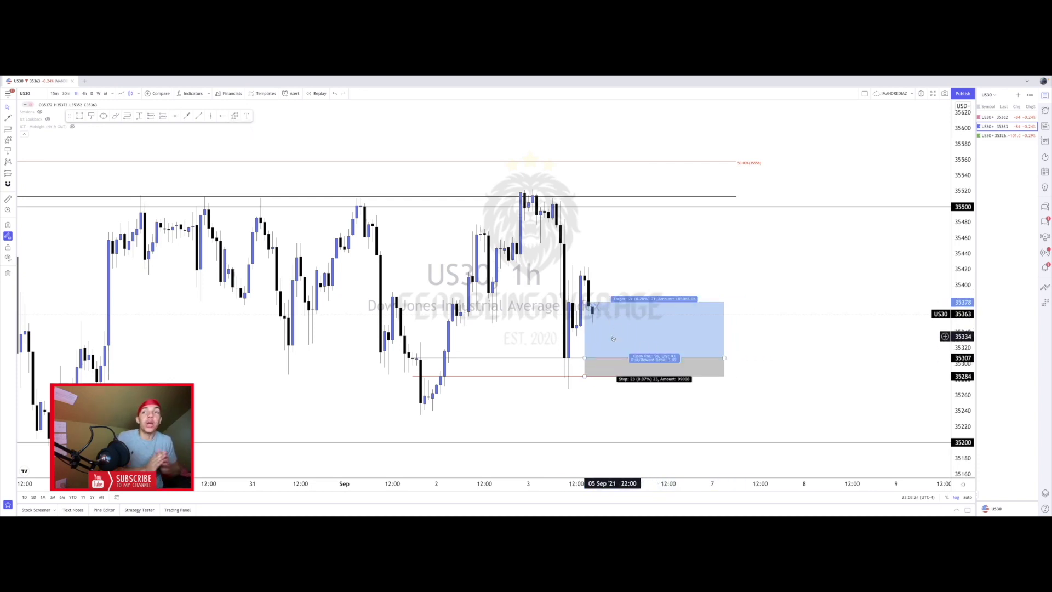
drag(585, 376, 419, 406)
drag(585, 405, 585, 397)
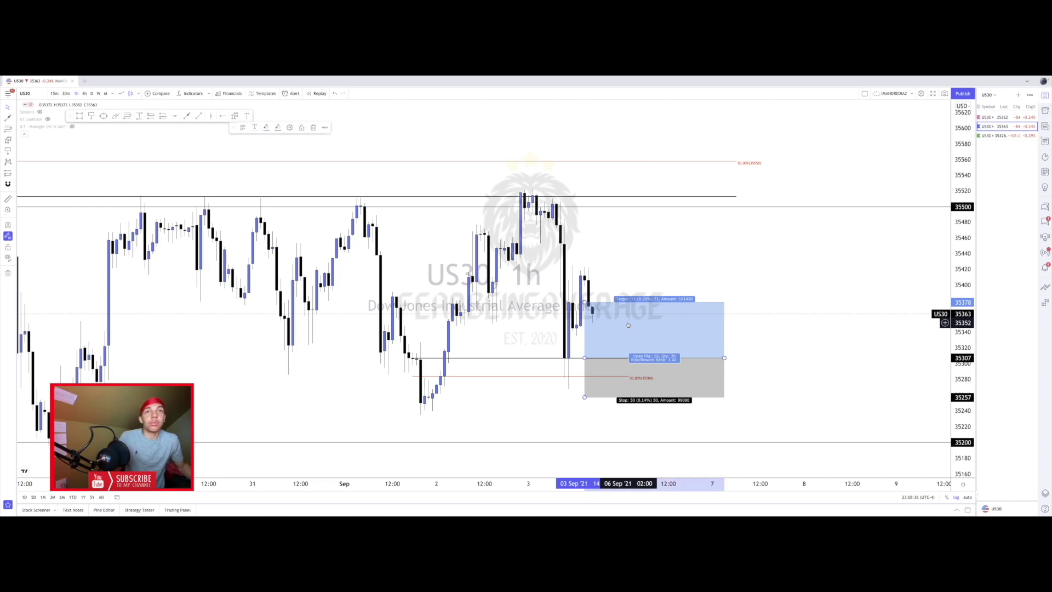
key(Delete)
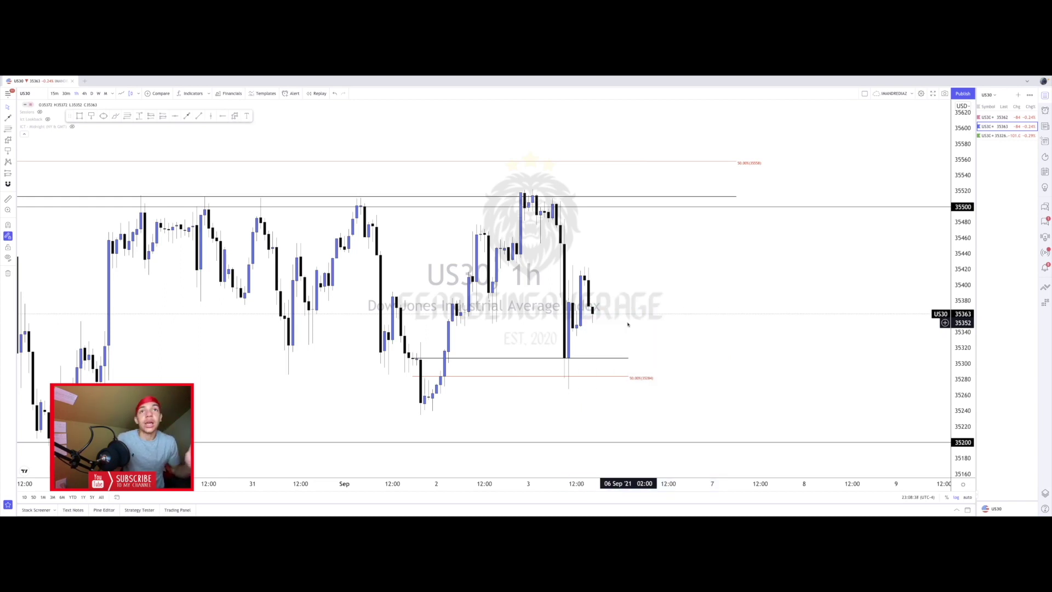
Delete the 35307 order block line and its 50% level from the early September lows.
drag(647, 320, 830, 263)
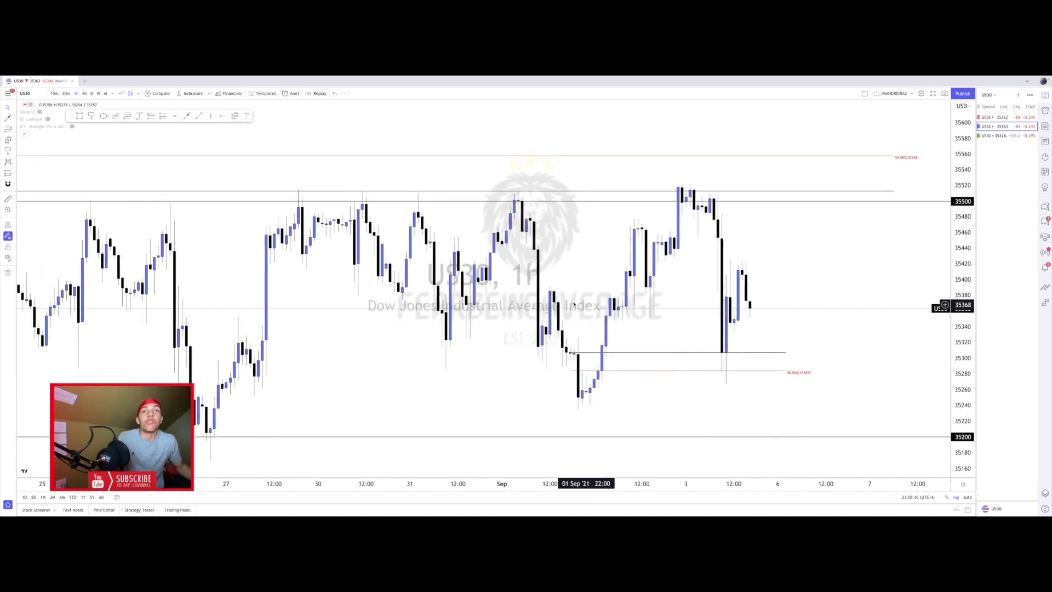
drag(625, 267, 661, 264)
drag(306, 367, 465, 306)
scroll(464, 306, right, 5)
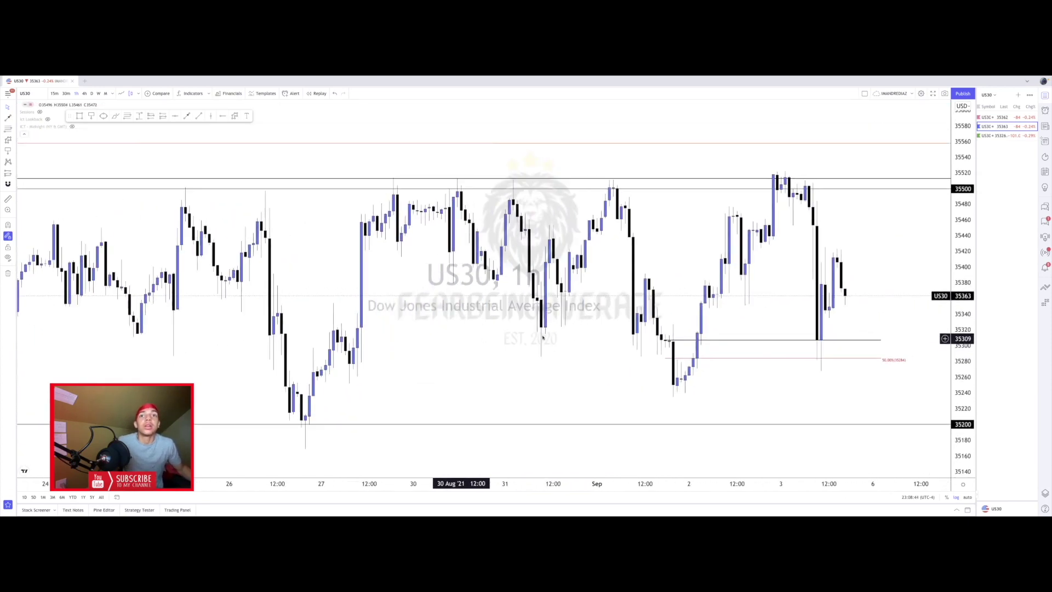
click(680, 341)
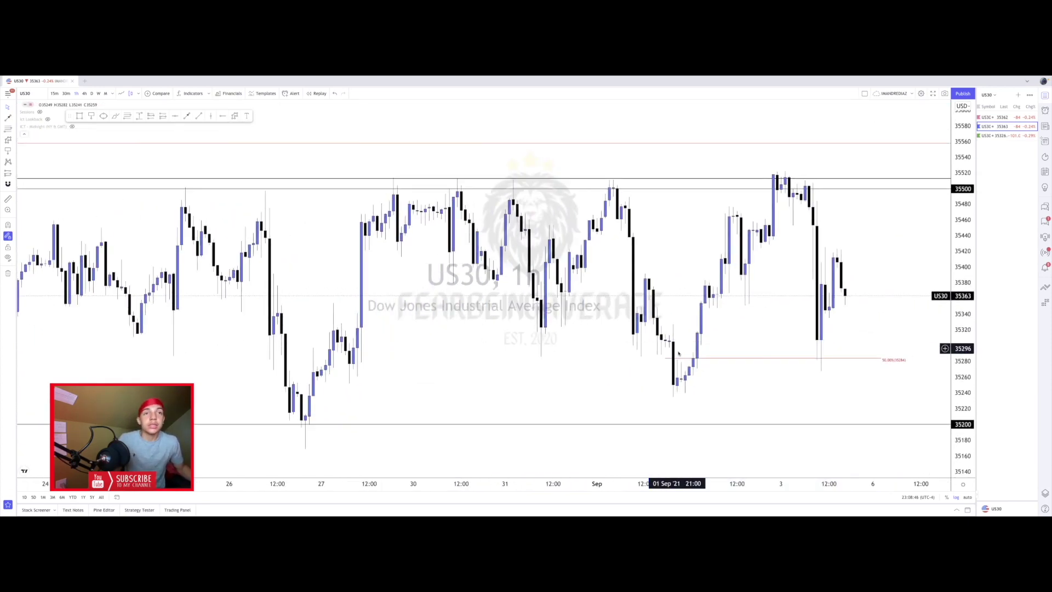
key(Delete)
Draw a horizontal order block line at 35239 from the 26 August down candle through 3 September, and add its 50% retracement level.
mouse_move(732, 312)
mouse_down()
mouse_move(760, 301)
mouse_move(724, 307)
mouse_up()
drag(470, 312, 439, 324)
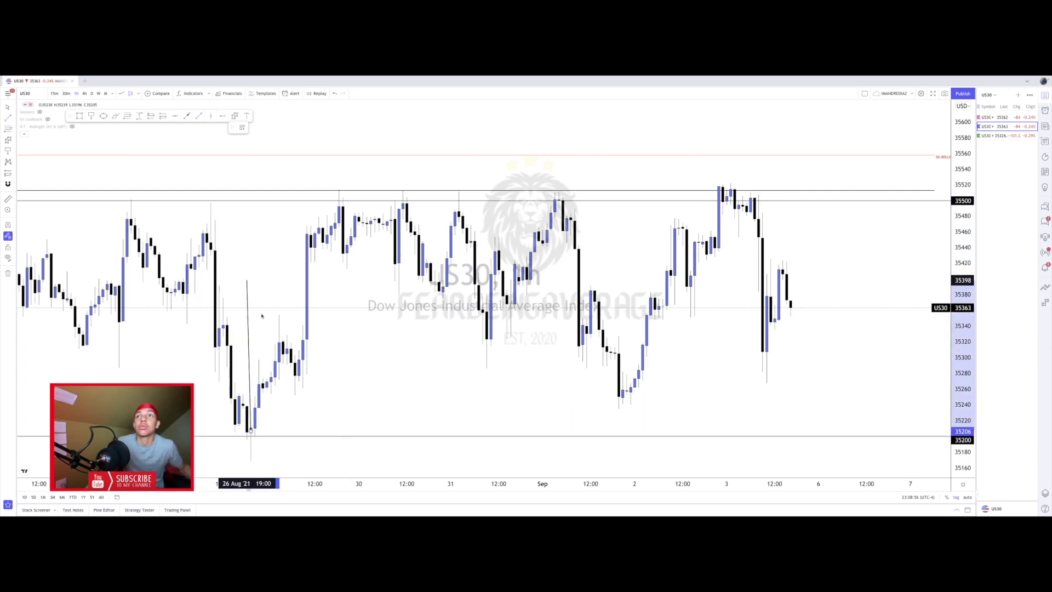
key(Escape)
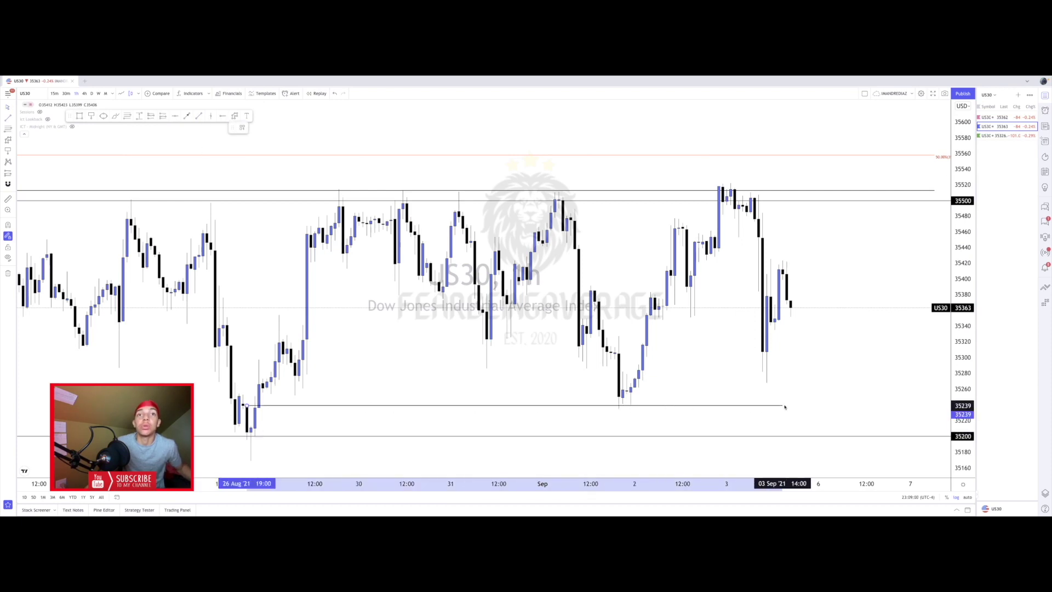
click(808, 406)
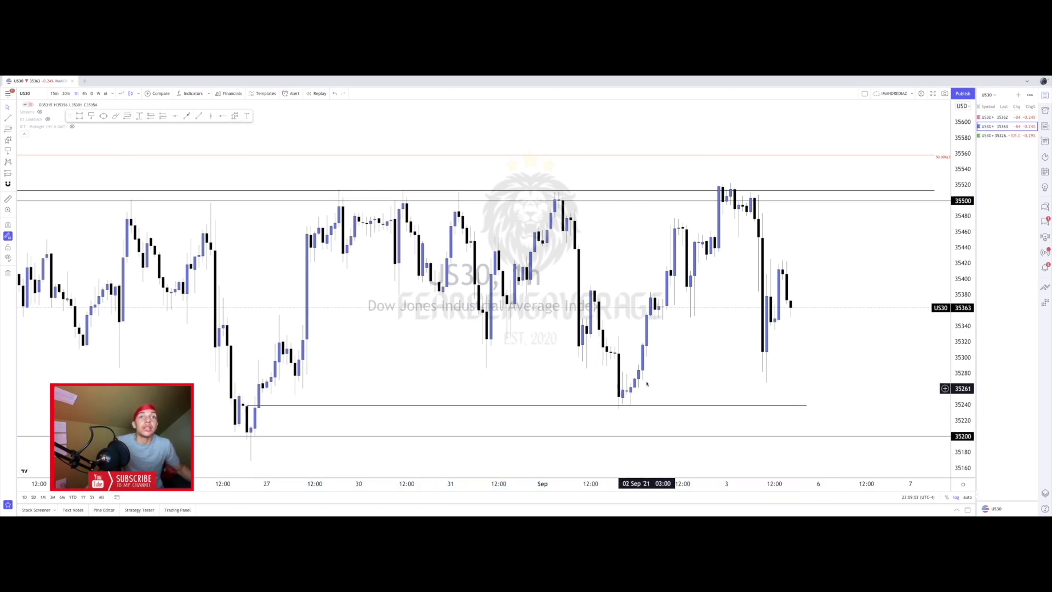
drag(668, 373, 637, 372)
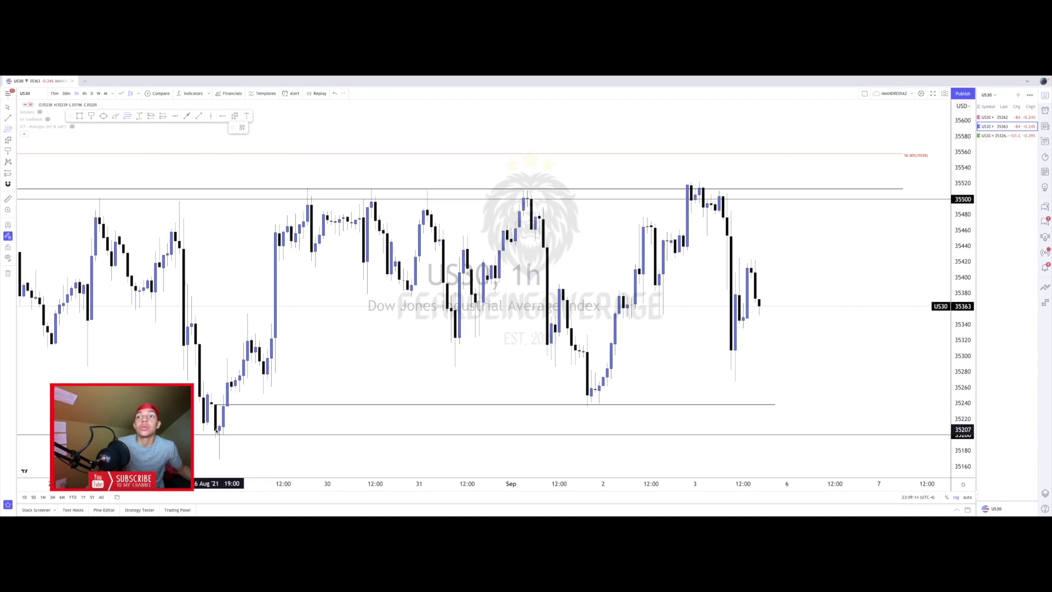
mouse_move(217, 430)
mouse_down()
mouse_move(822, 404)
mouse_move(775, 404)
mouse_up()
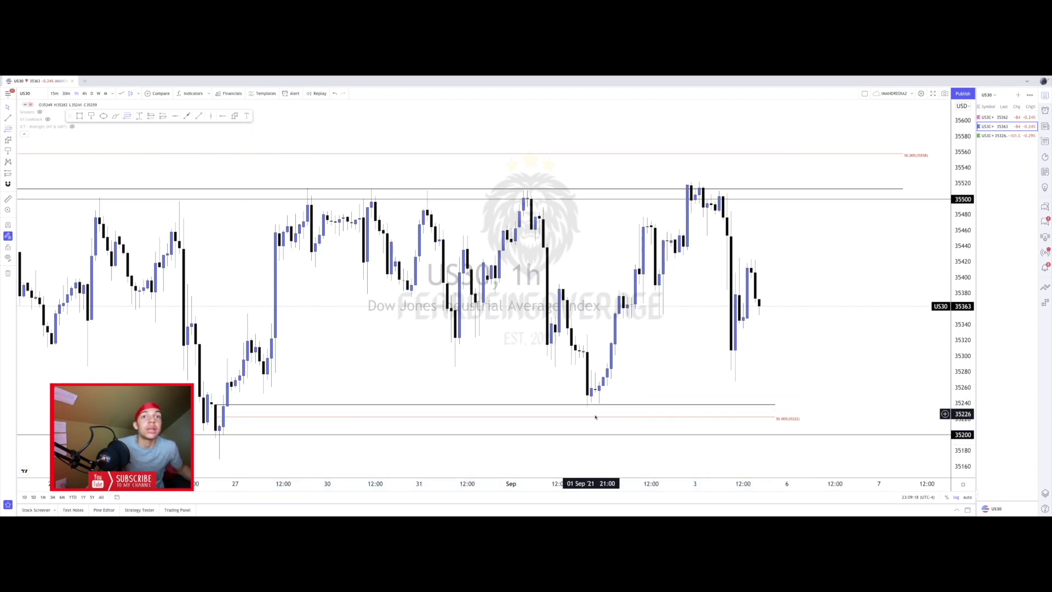
click(188, 117)
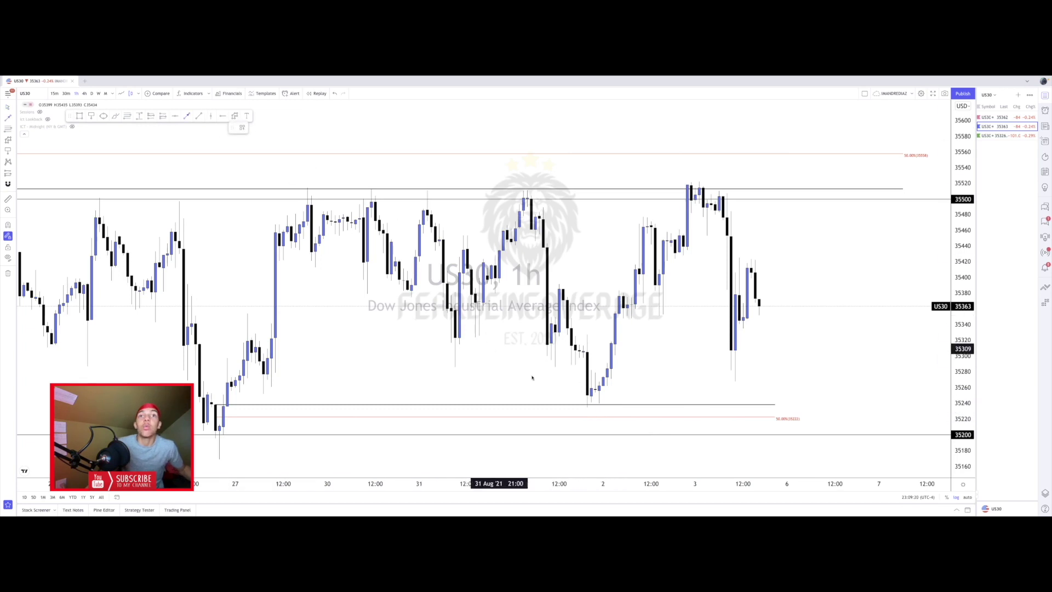
click(563, 380)
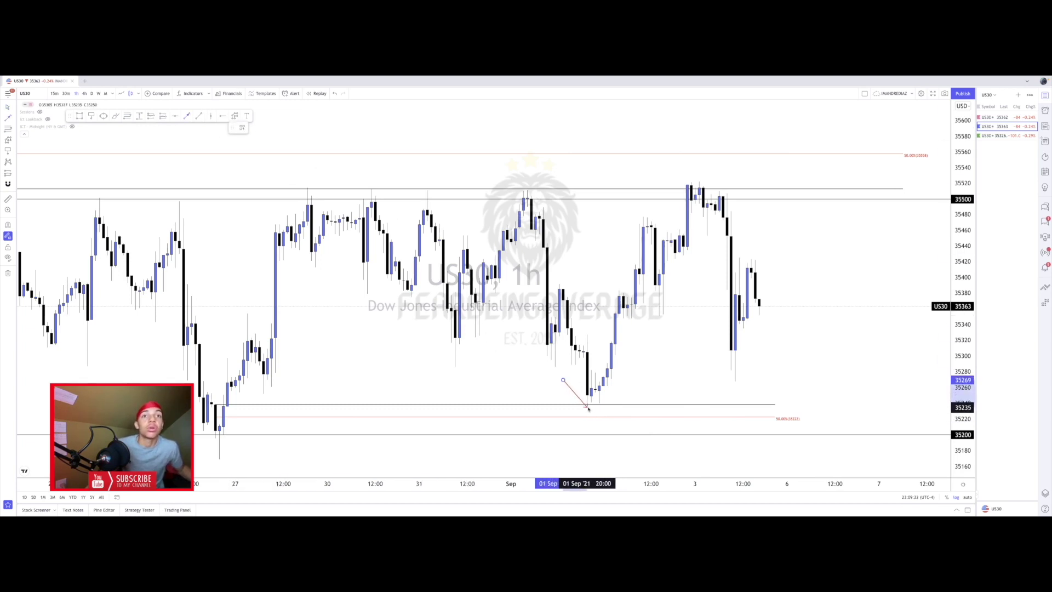
key(Escape)
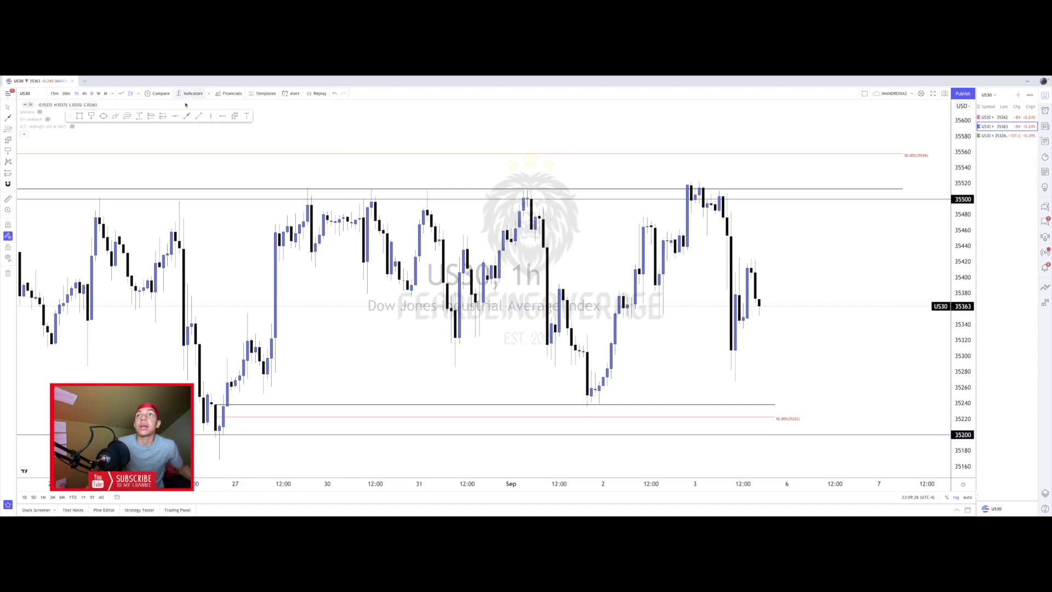
Draw a red arrow from the 1 September low at 35237 up to the 2 September high at 35519.
click(194, 120)
click(588, 404)
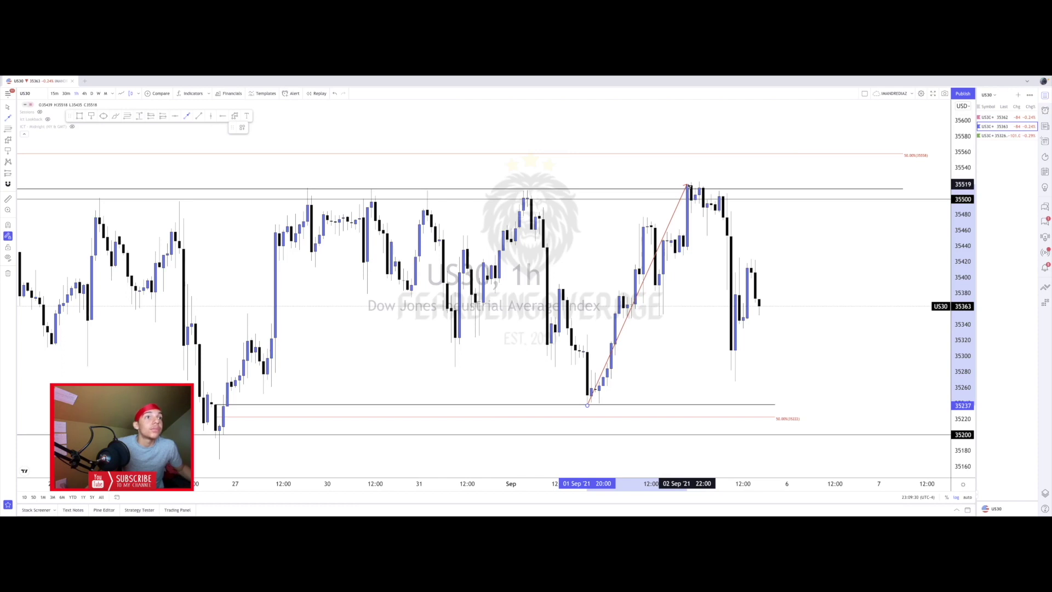
click(686, 186)
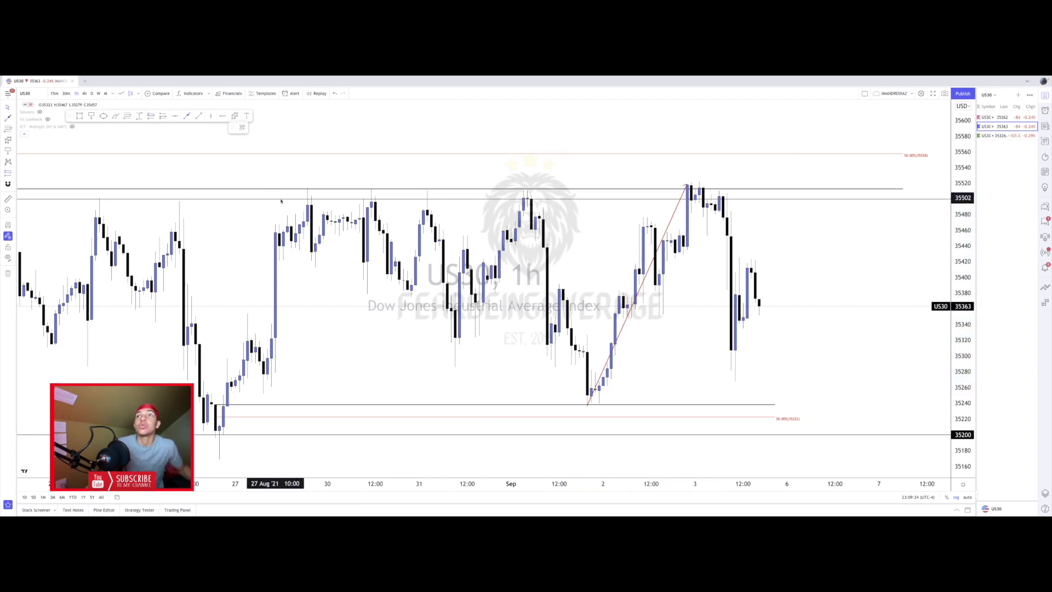
Place a long position with entry 35238, stop 35211 and target 35517 at the 1 September low, and shift it a few candles later.
click(587, 404)
click(571, 383)
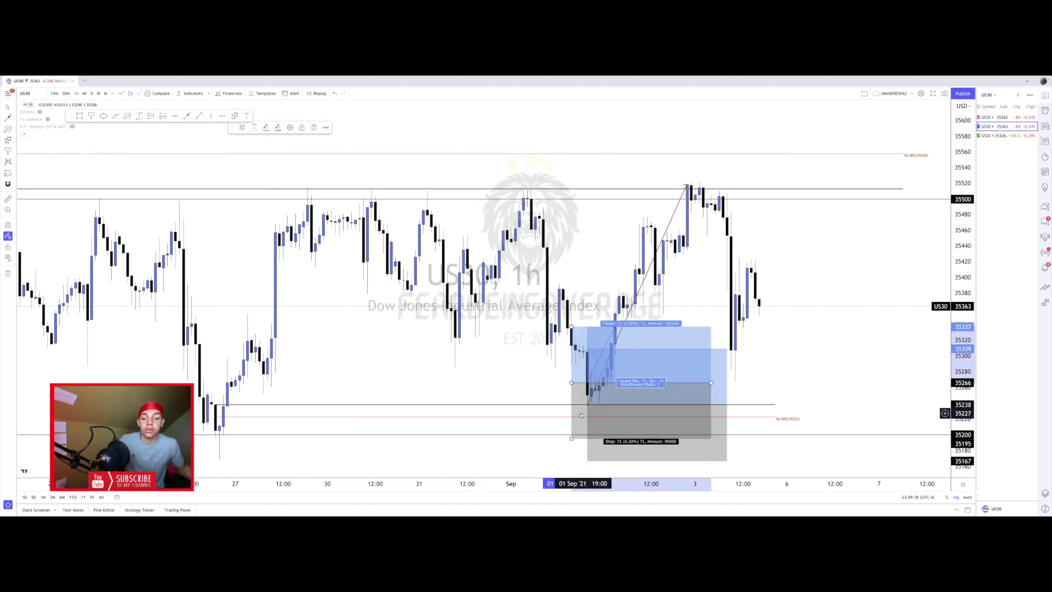
key(Delete)
drag(587, 461, 585, 425)
drag(586, 349, 587, 186)
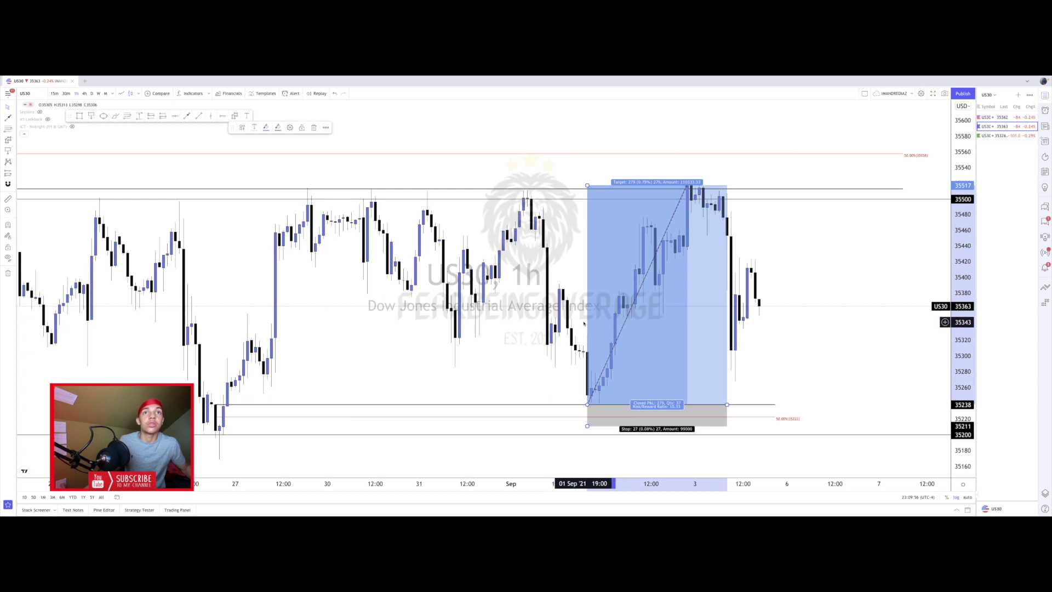
mouse_move(587, 324)
mouse_down()
mouse_move(611, 323)
mouse_move(600, 323)
mouse_up()
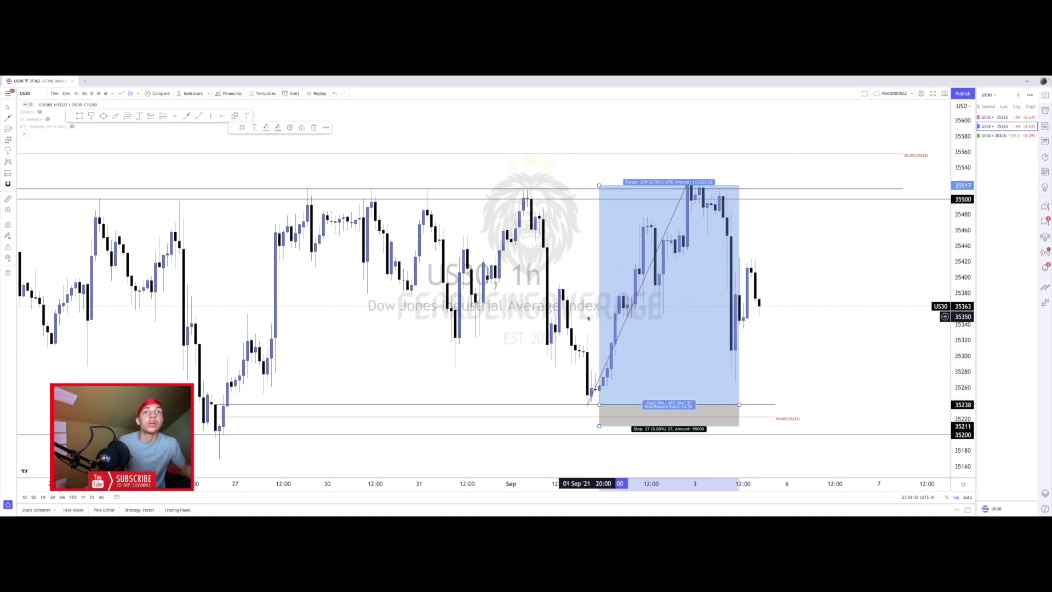
click(592, 312)
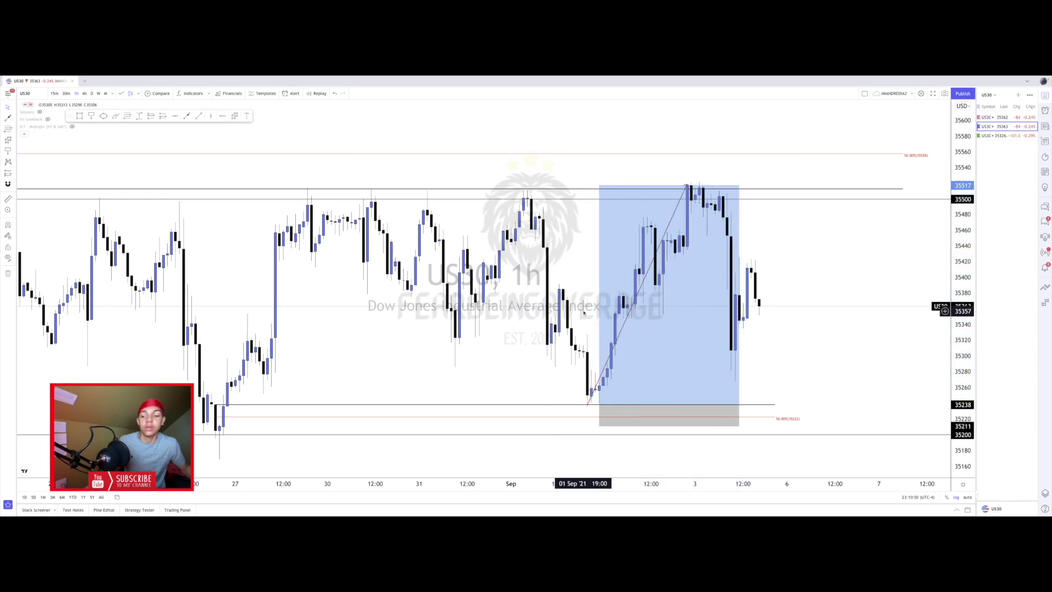
Measure the price move from about 35358 up to the 2 September high at 35519, and delete the long position.
shift+click(583, 311)
drag(584, 311, 602, 313)
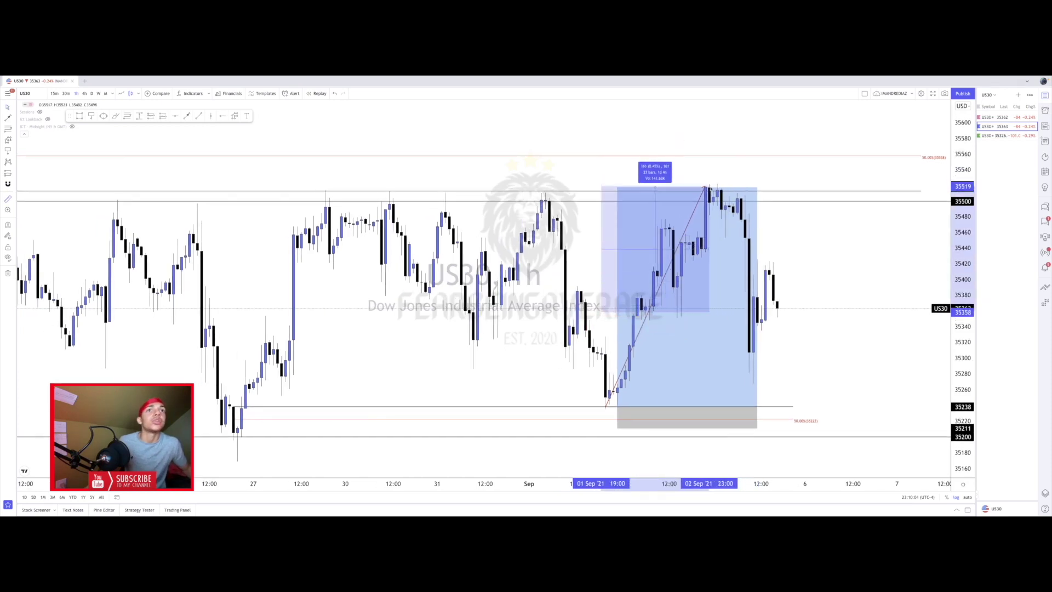
click(708, 188)
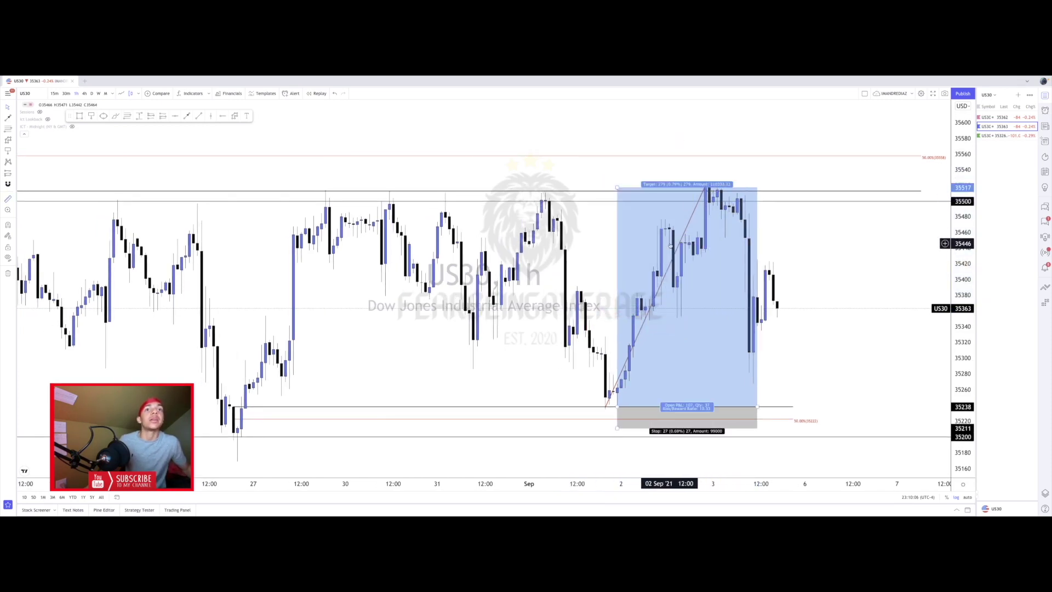
click(656, 246)
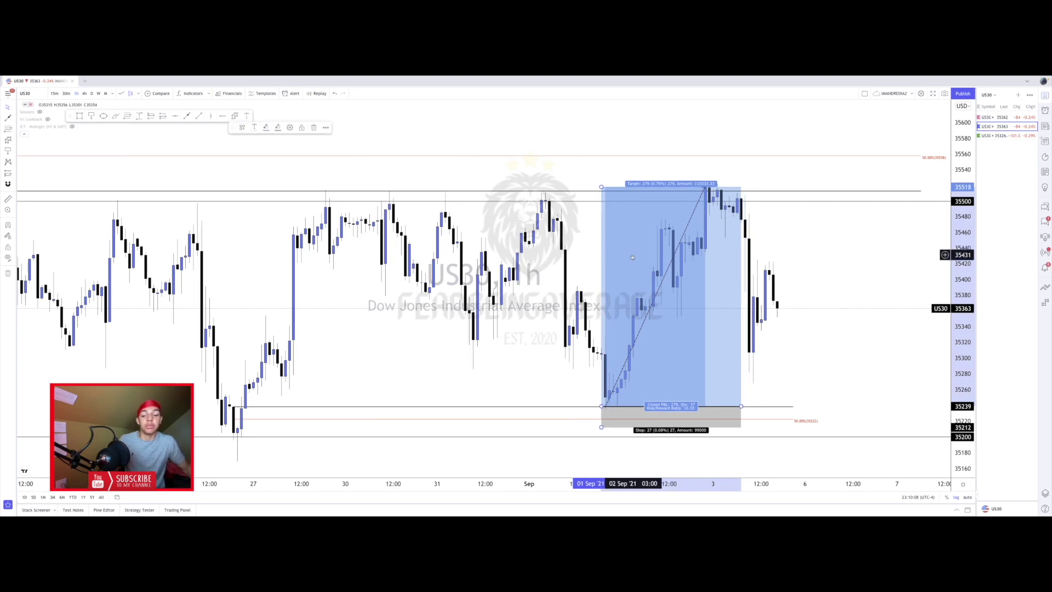
key(Delete)
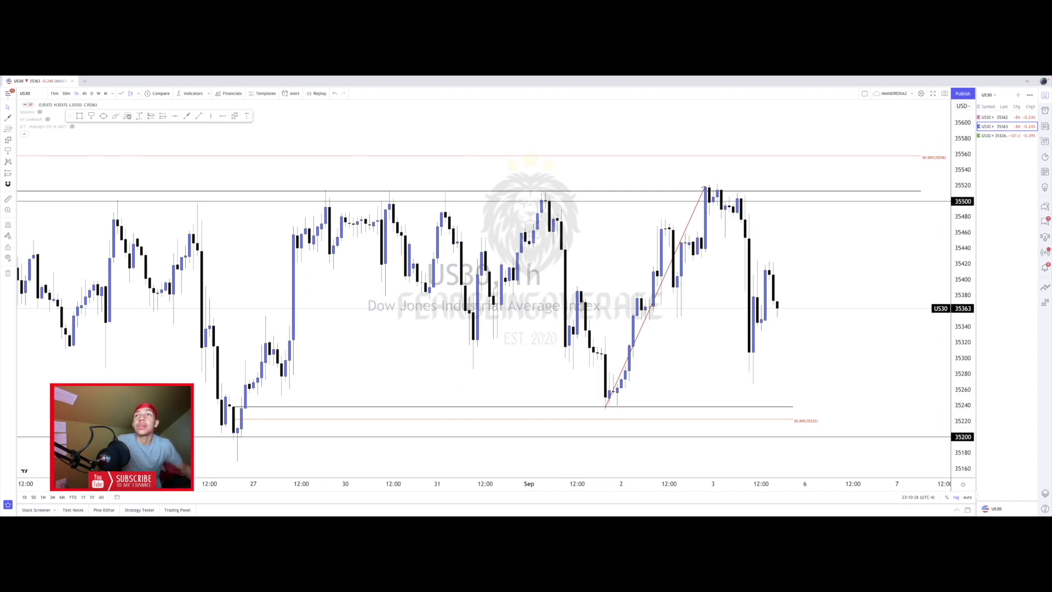
Measure the price range from 35240 down to 35210 at the 1 September low, and delete the range and the red arrow.
click(139, 116)
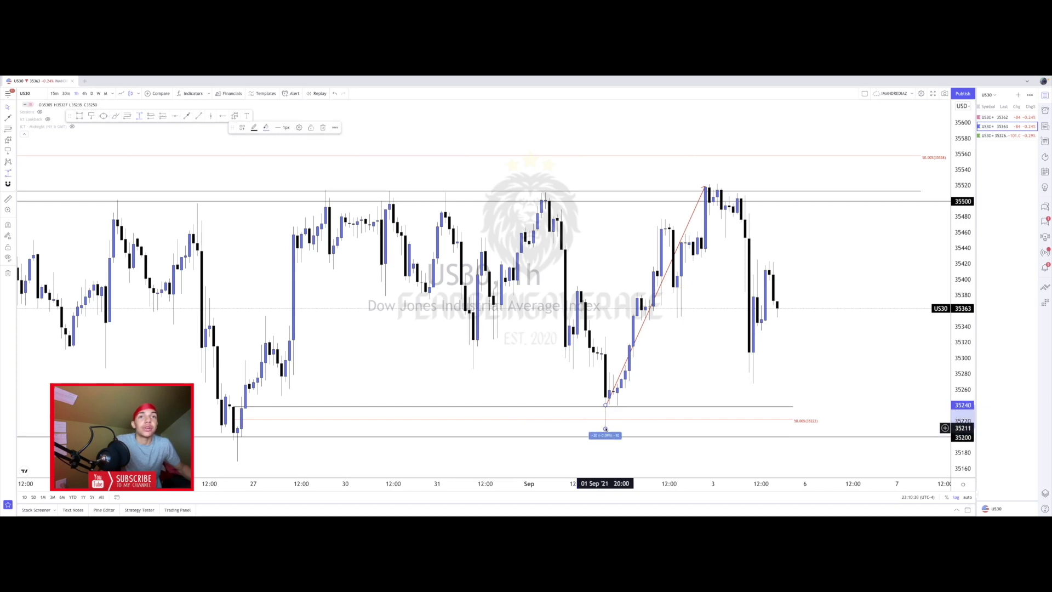
click(605, 429)
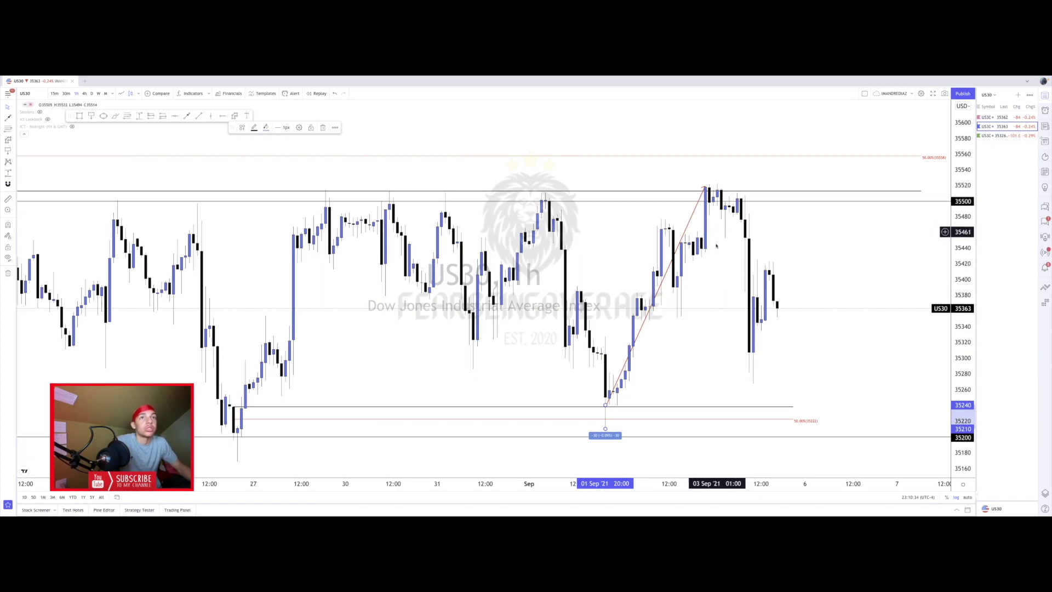
click(605, 406)
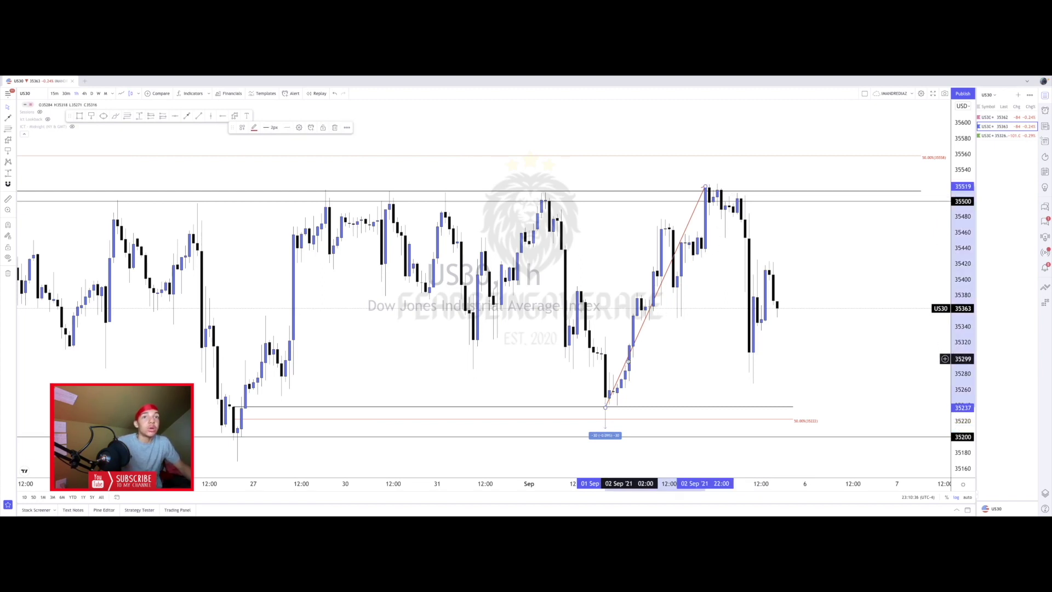
key(Delete)
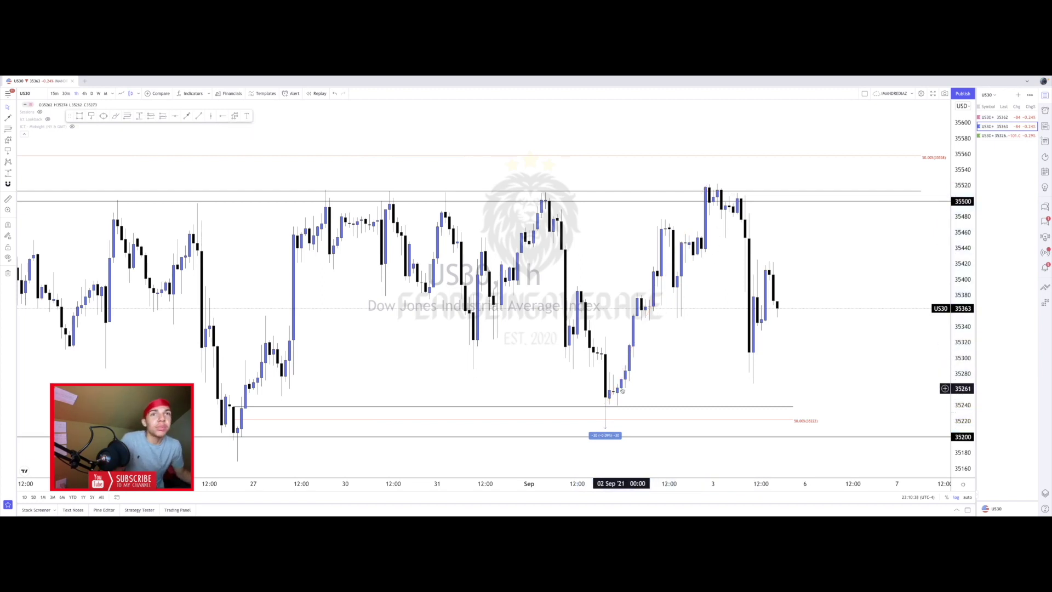
click(605, 419)
key(Delete)
Go back to early August on the 1-hour chart and mark the large 3 August down candle with a short red arrow.
drag(646, 366, 702, 338)
drag(431, 334, 532, 332)
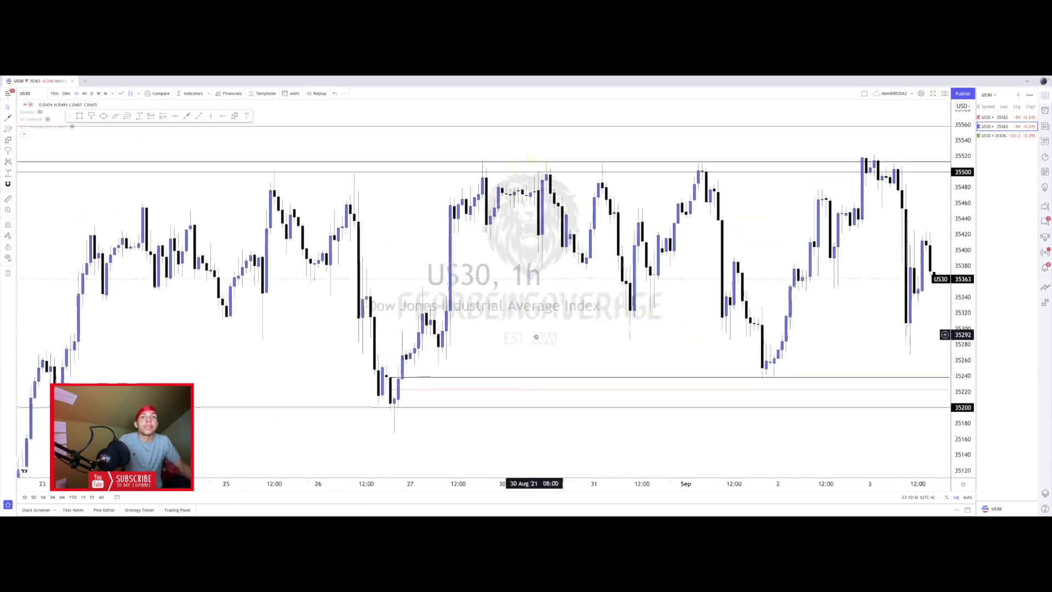
drag(391, 303, 537, 248)
drag(381, 285, 591, 194)
drag(269, 186, 481, 312)
right_click(302, 227)
right_click(374, 224)
click(387, 229)
drag(383, 278, 785, 275)
drag(965, 406, 965, 170)
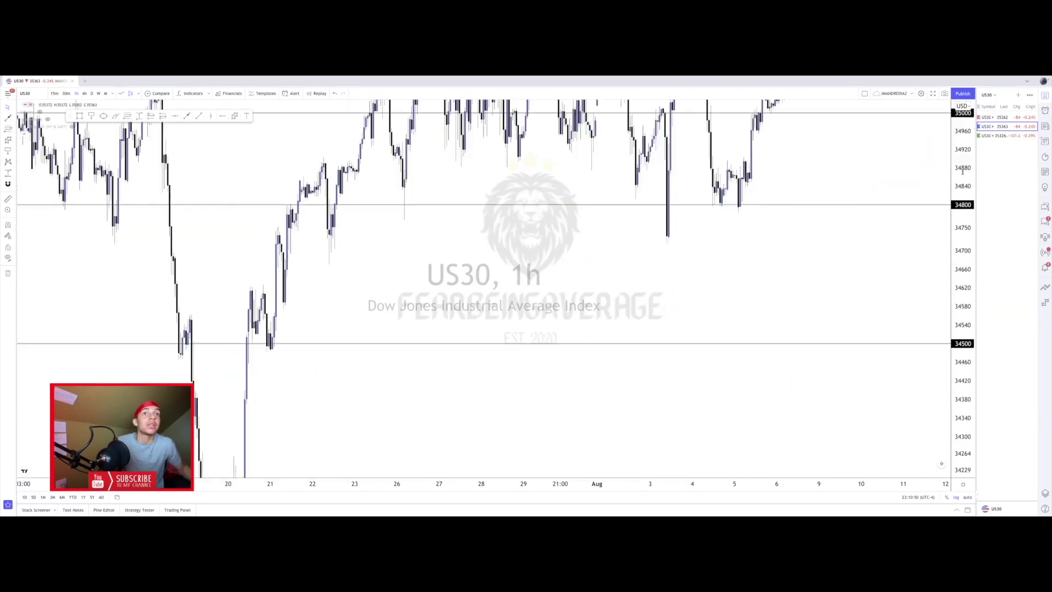
scroll(696, 400, up, 5)
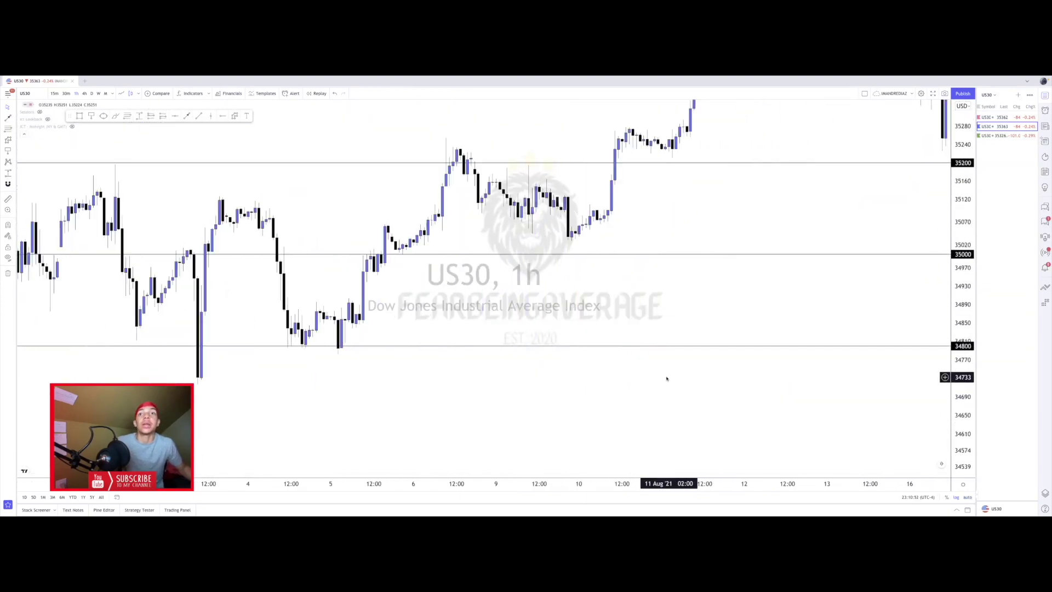
drag(536, 291, 606, 341)
drag(398, 330, 462, 360)
drag(399, 281, 437, 296)
click(333, 348)
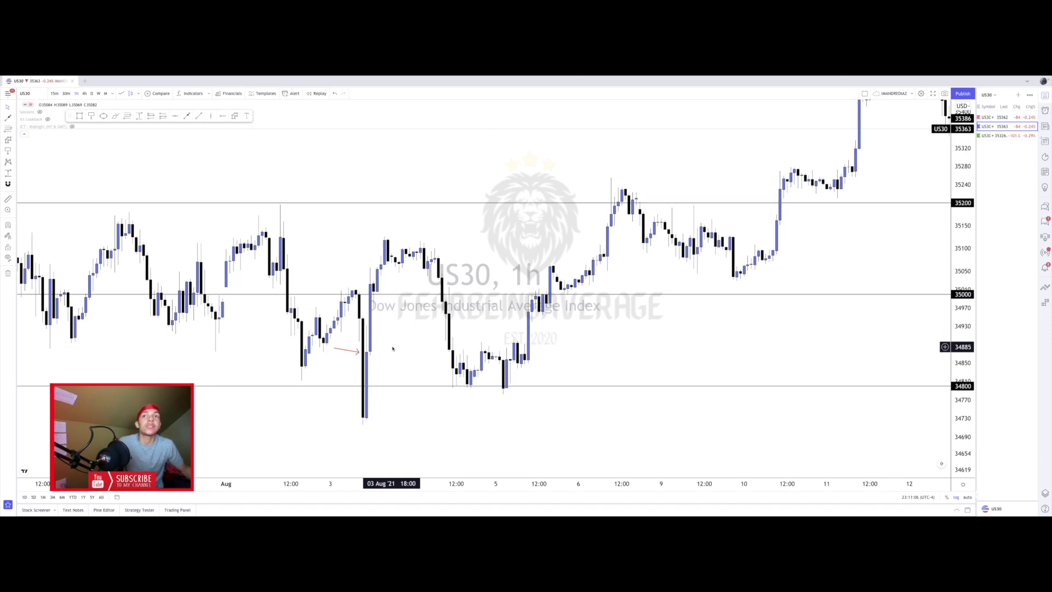
Draw a horizontal trend line at 34948 from the 3 August down candle to 5 August and apply the 1hr OB template.
drag(391, 343, 383, 339)
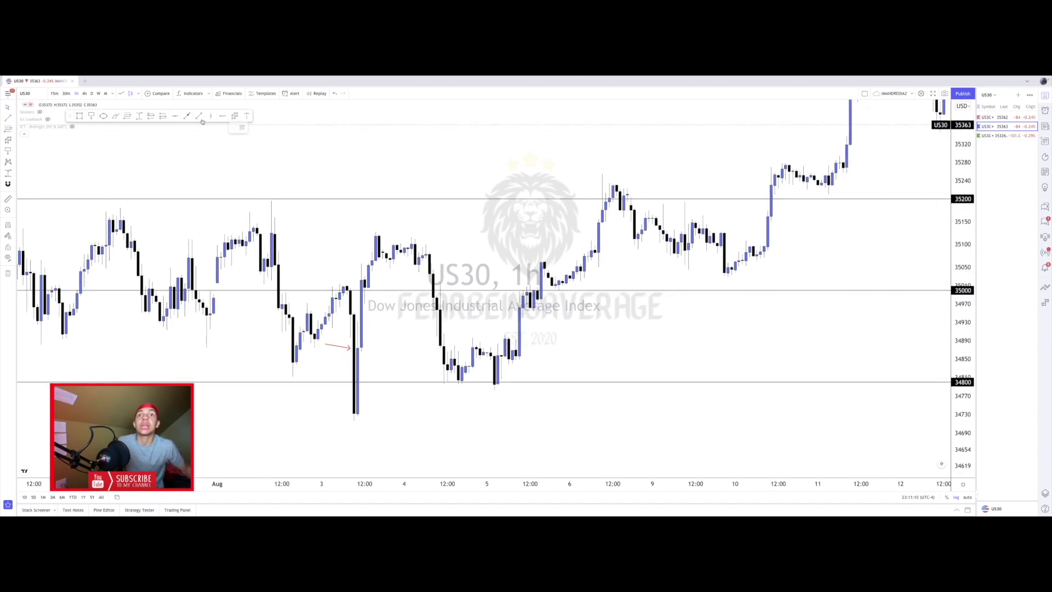
drag(354, 315, 559, 314)
right_click(558, 315)
mouse_move(575, 335)
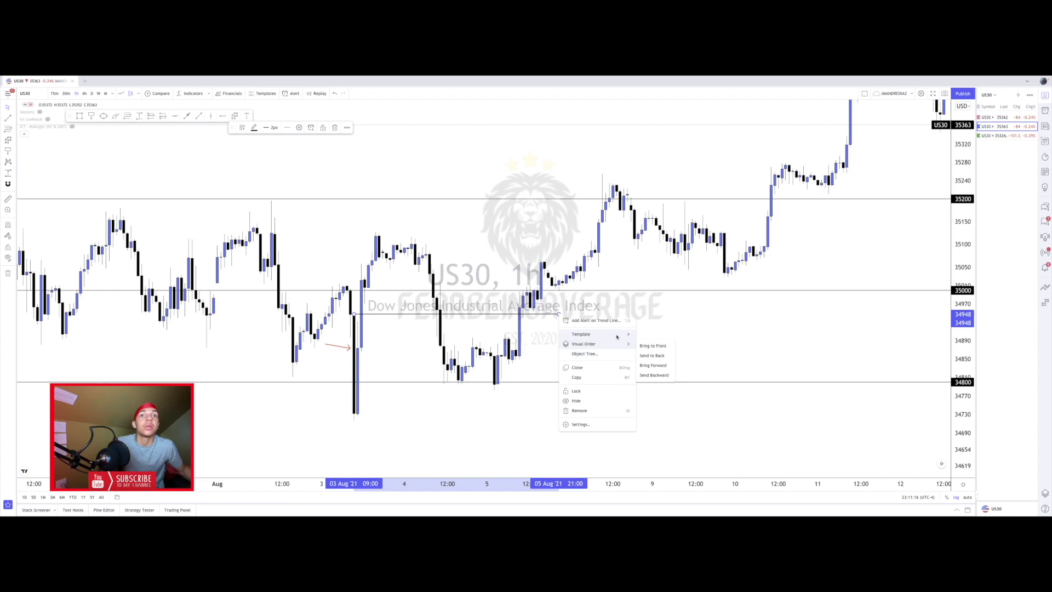
click(649, 369)
click(649, 370)
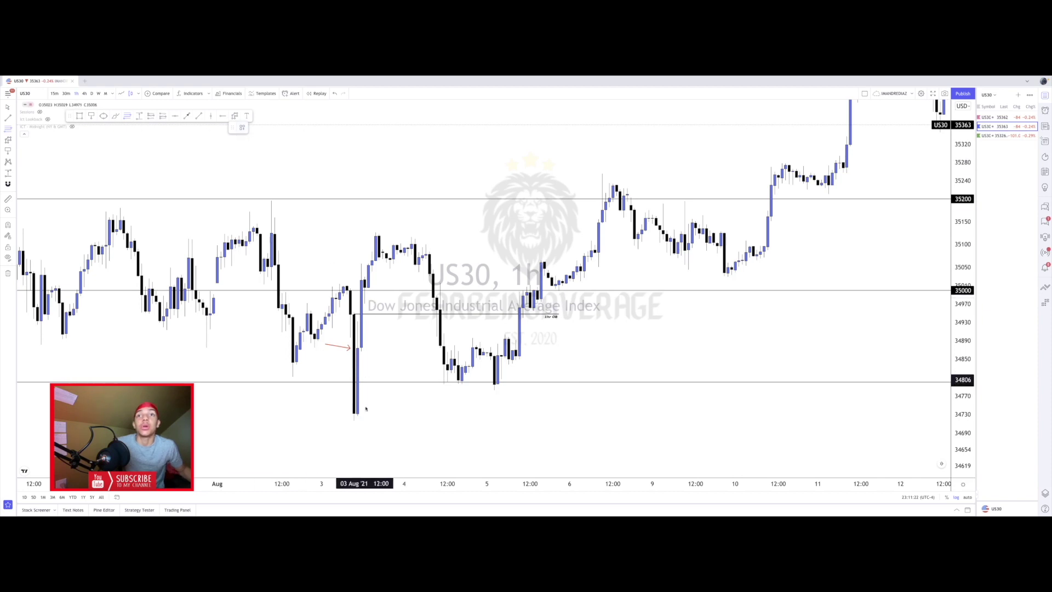
Add a 50% retracement level to the 3 August order block, from the candle's low up to the 34948 line.
mouse_move(384, 407)
mouse_down()
mouse_move(569, 321)
mouse_move(558, 316)
mouse_up()
click(560, 315)
click(576, 341)
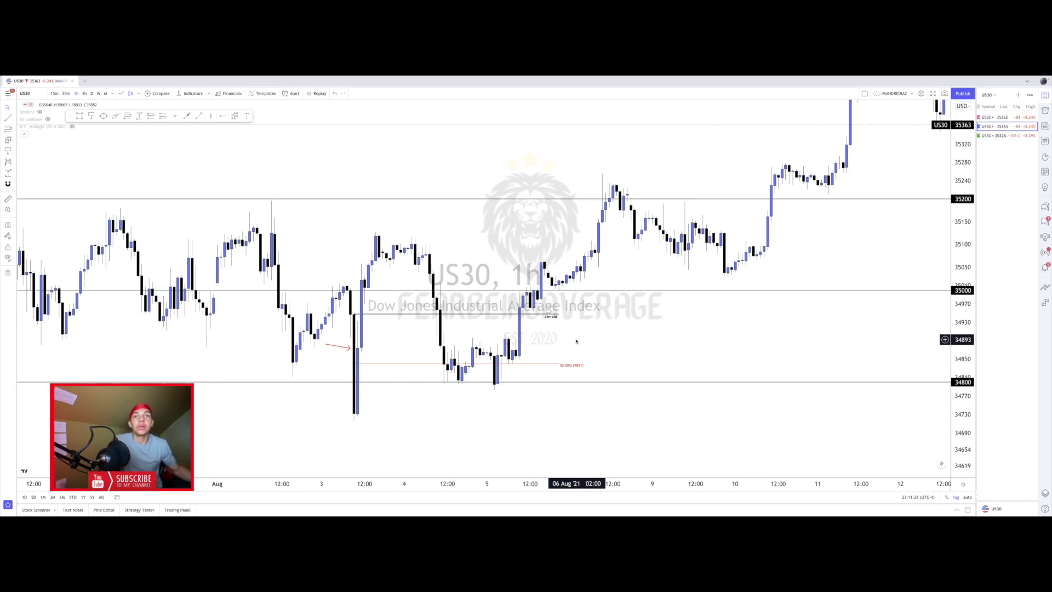
Trace a W-shaped path over the double bottom at the 34800 level on 4–5 August and discard the path.
drag(584, 356, 625, 352)
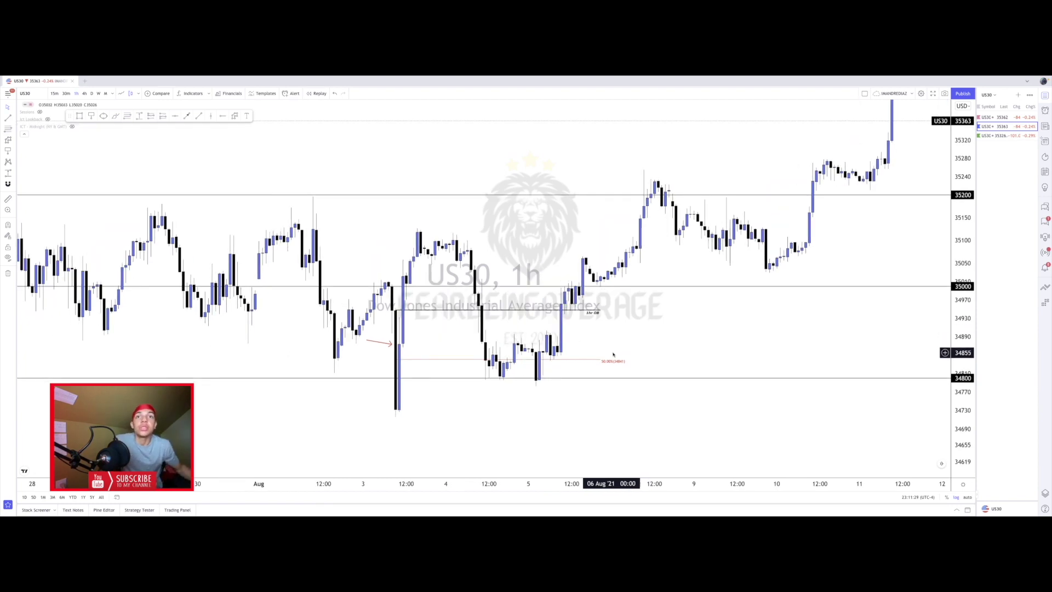
click(235, 117)
click(481, 343)
click(497, 382)
click(512, 341)
click(535, 378)
click(551, 337)
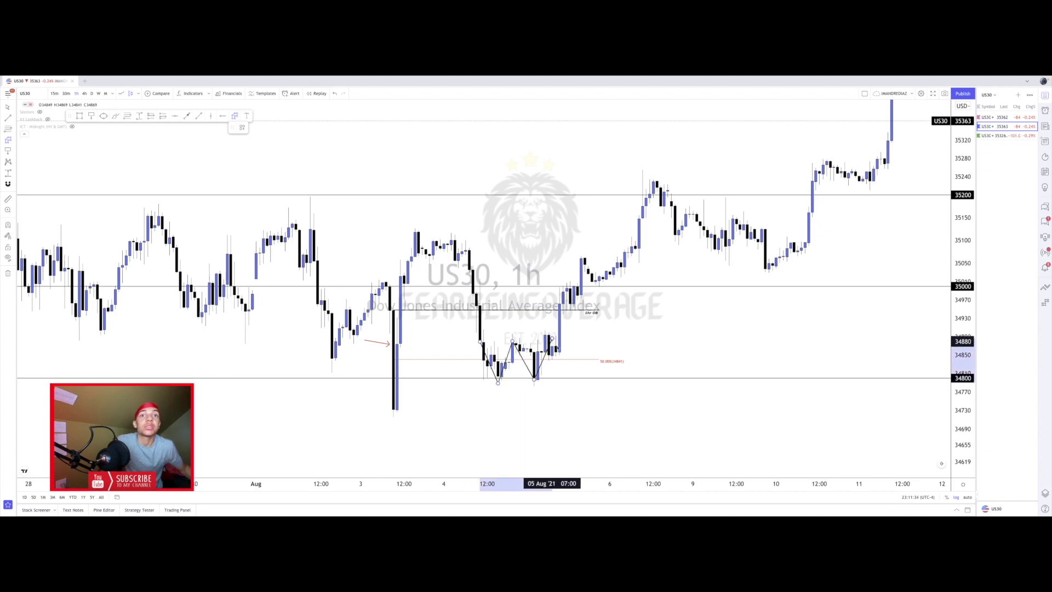
key(Escape)
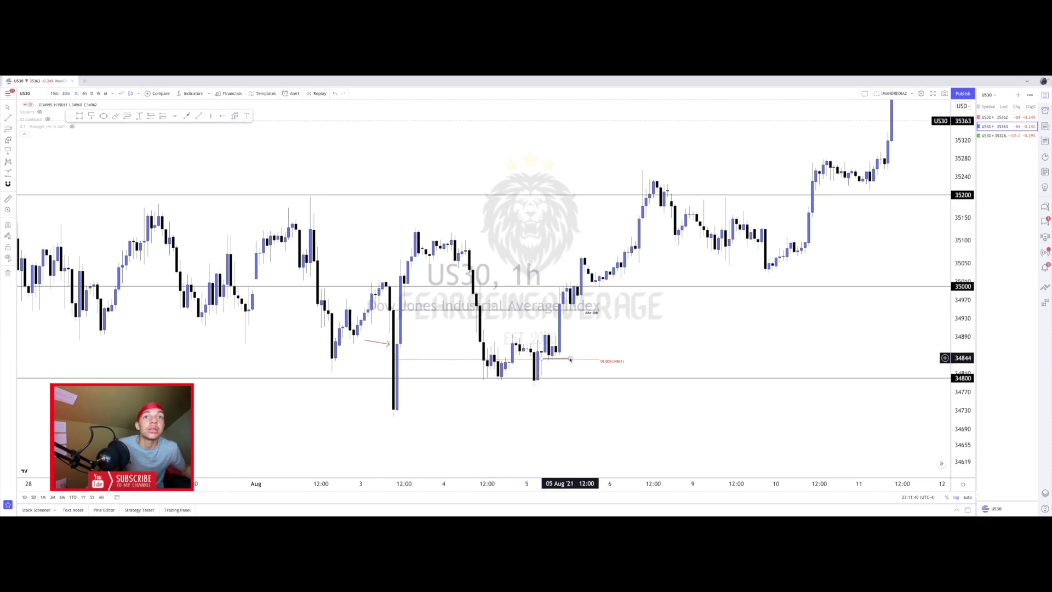
Draw a short horizontal line at about 34856 from the large 5 August down candle and mark that candle with a red arrow.
mouse_move(567, 359)
mouse_down()
mouse_move(551, 354)
mouse_move(584, 352)
mouse_up()
click(542, 327)
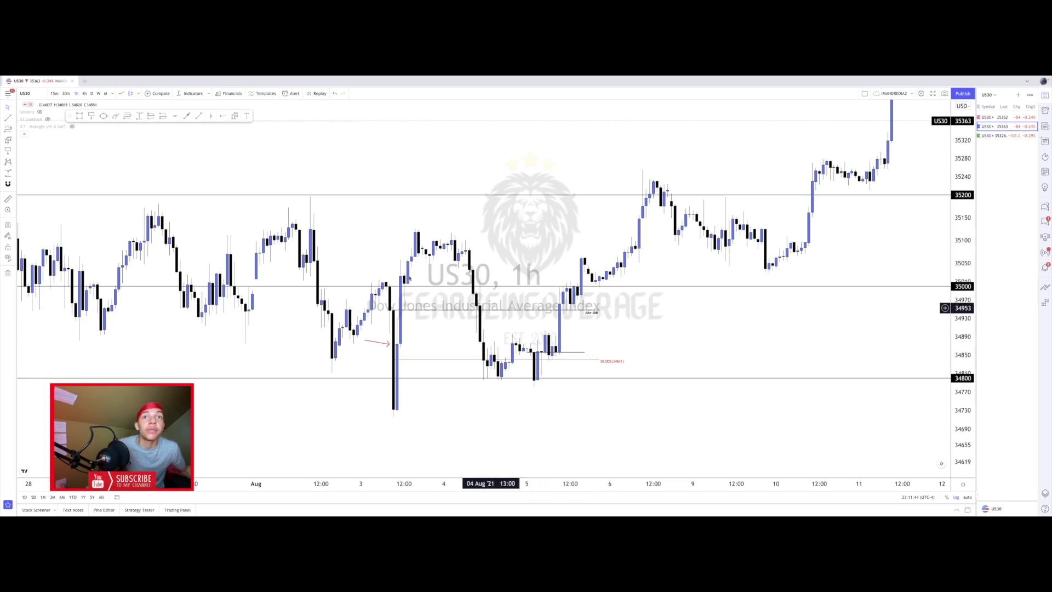
click(187, 116)
click(509, 373)
click(530, 369)
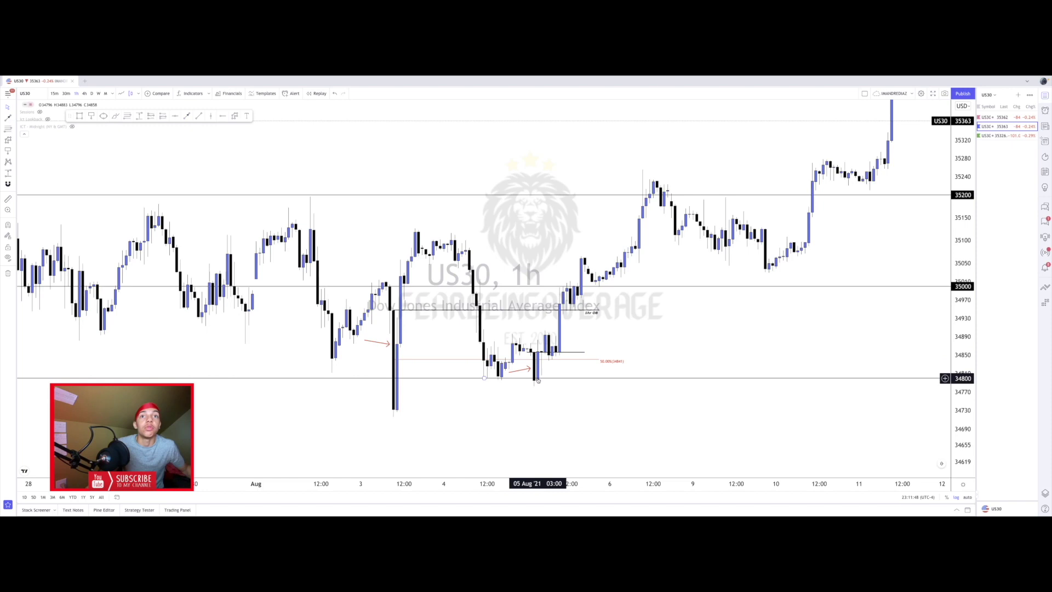
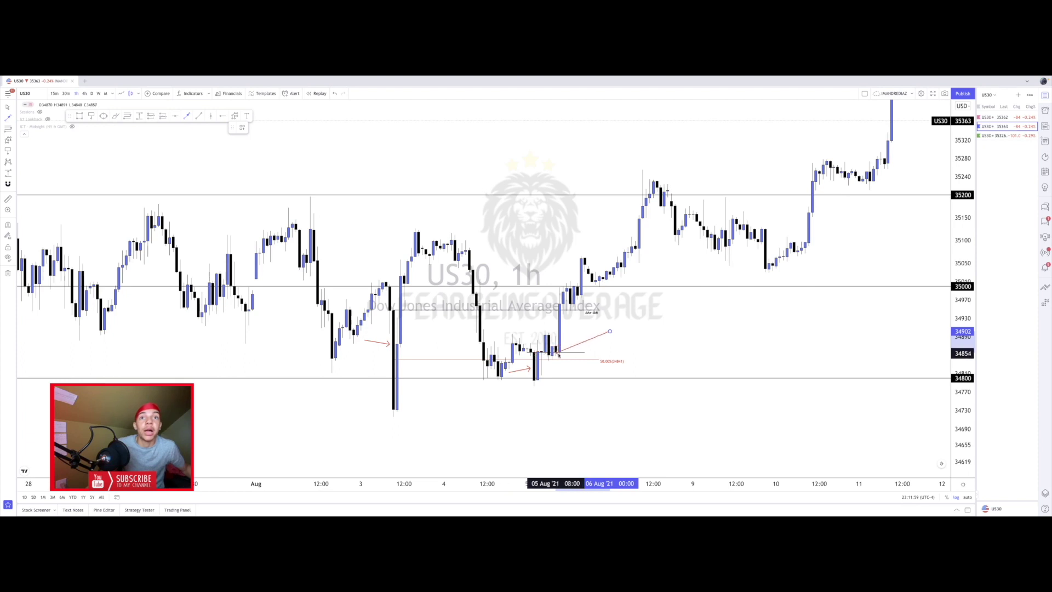
key(Escape)
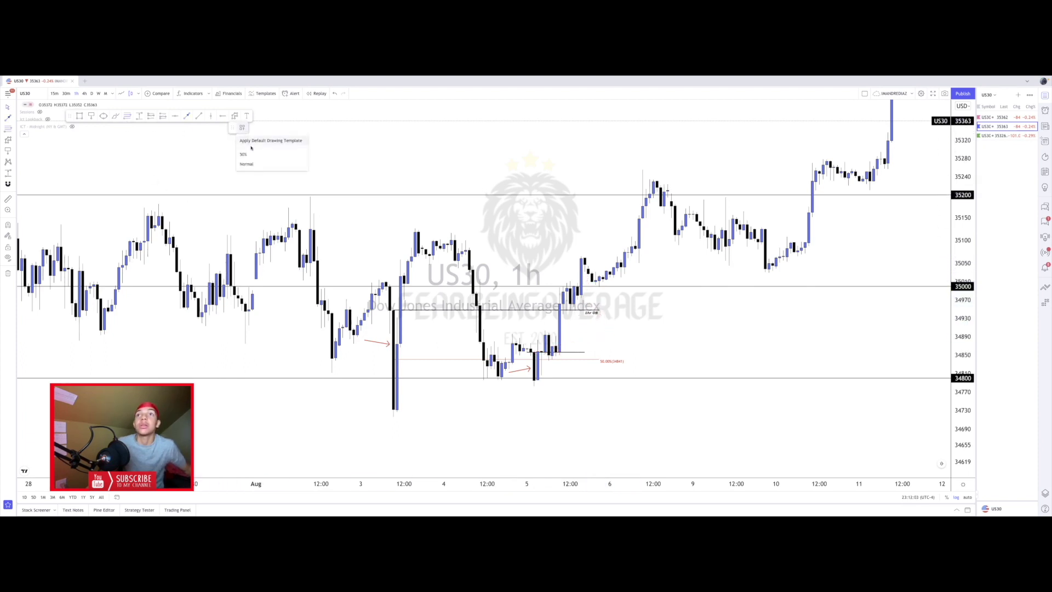
Add a 50% retracement level to the 5 August down candle, from its low at 34796 up to the short horizontal line.
click(534, 380)
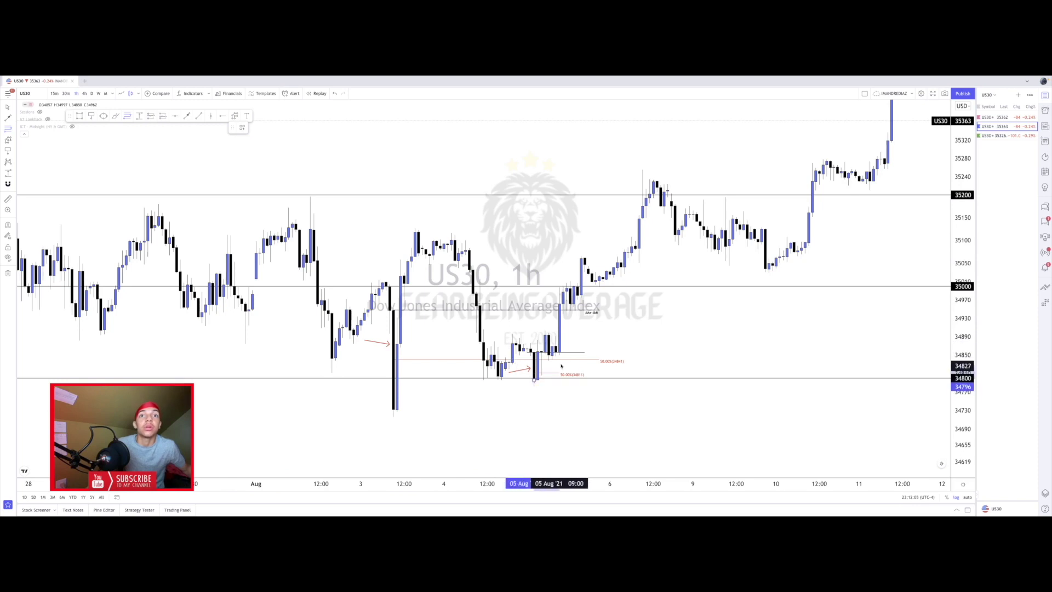
click(584, 355)
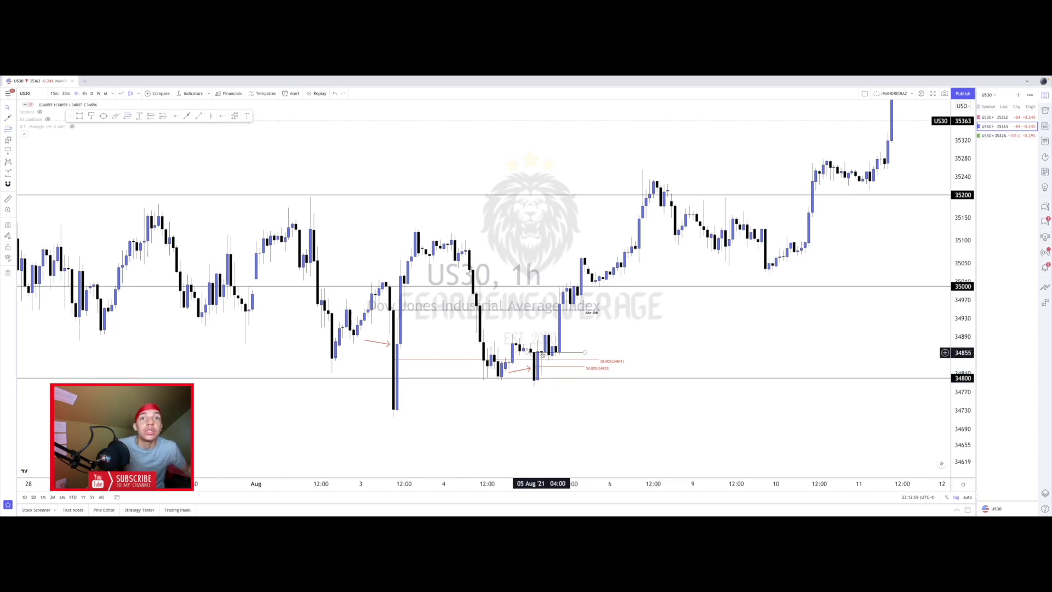
Place a long position from the 5 August retest with its entry at 34856 and its stop at 34806.
scroll(915, 232, up, 5)
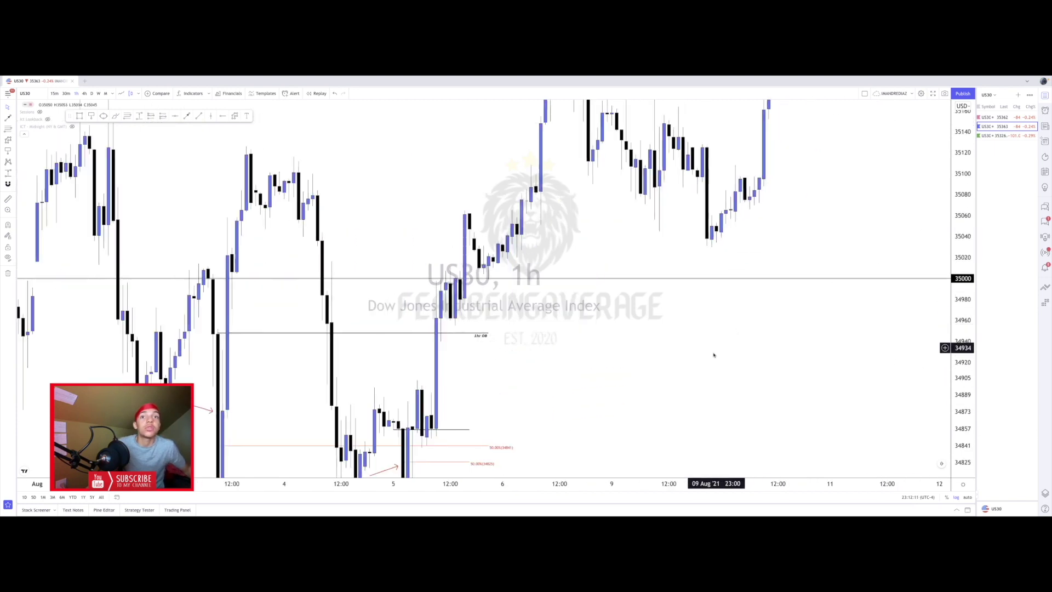
drag(476, 264, 449, 266)
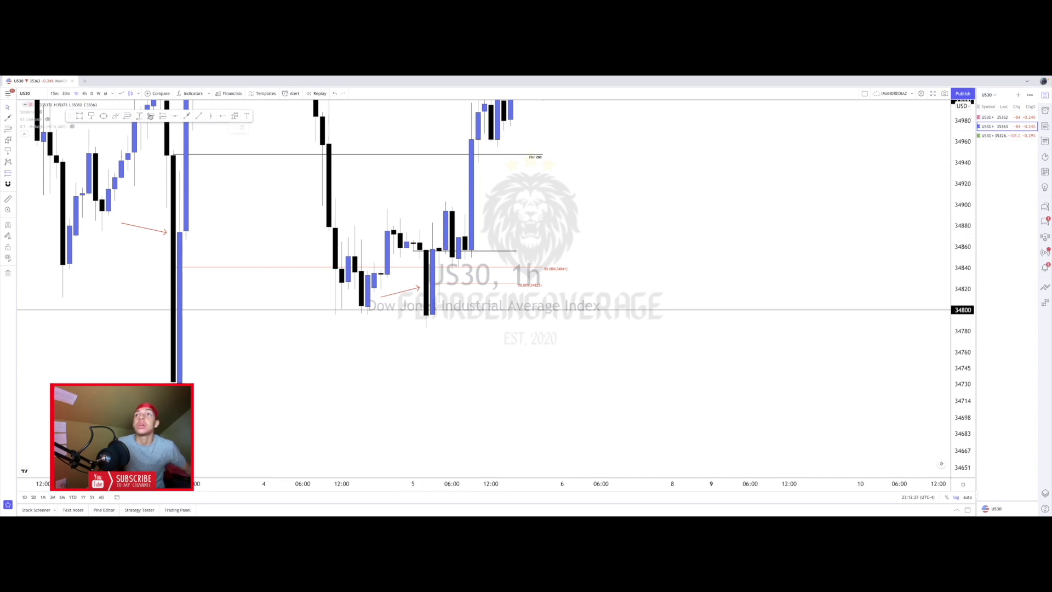
click(162, 117)
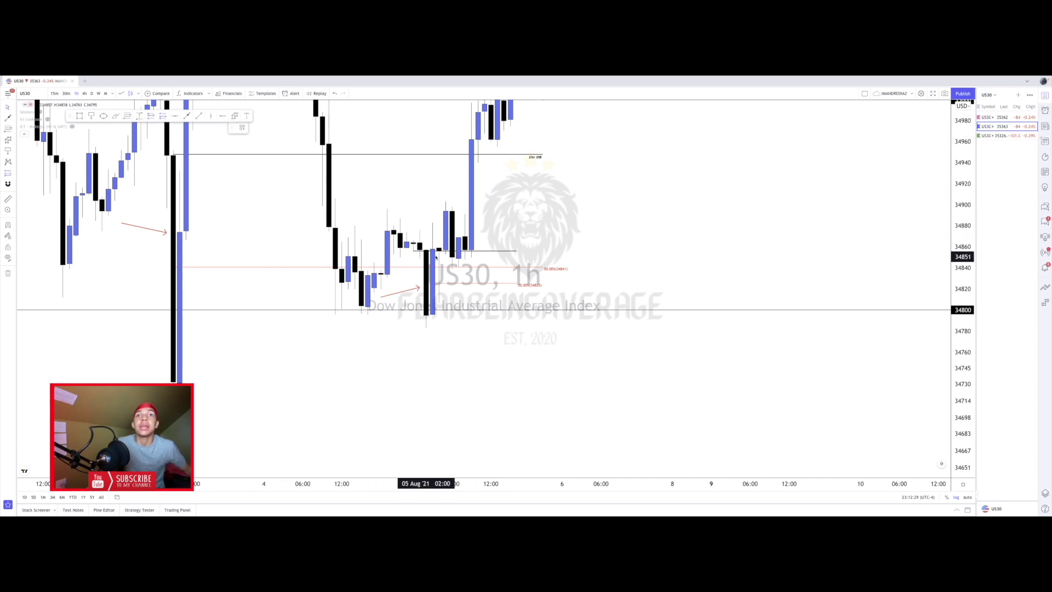
click(481, 244)
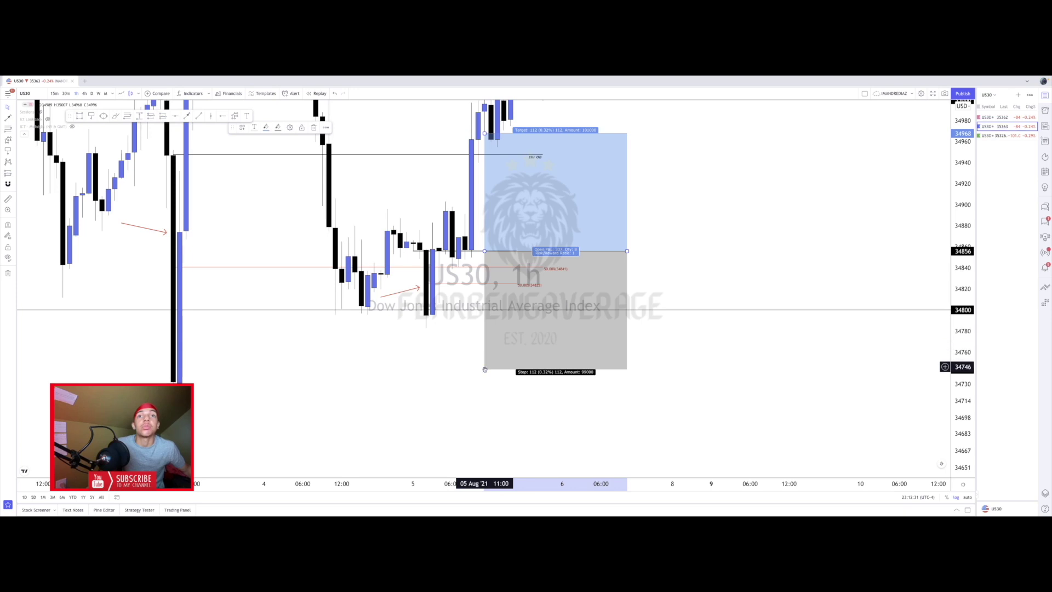
drag(484, 369, 455, 304)
drag(485, 251, 439, 252)
click(471, 336)
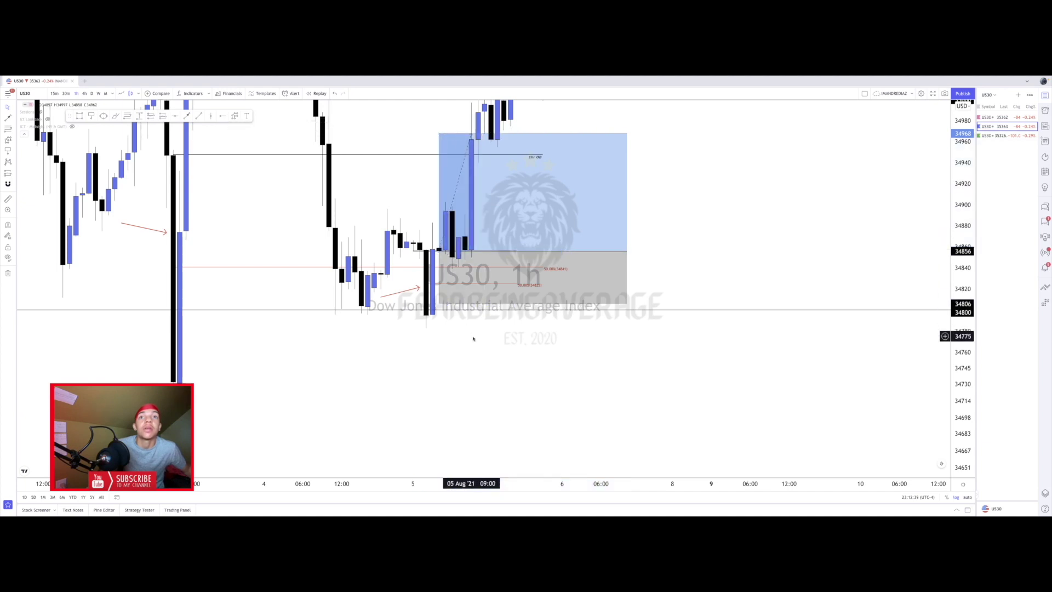
Lower the long position's stop to 34787, below the 5 August low, and raise its target to 35054.
drag(962, 397, 907, 430)
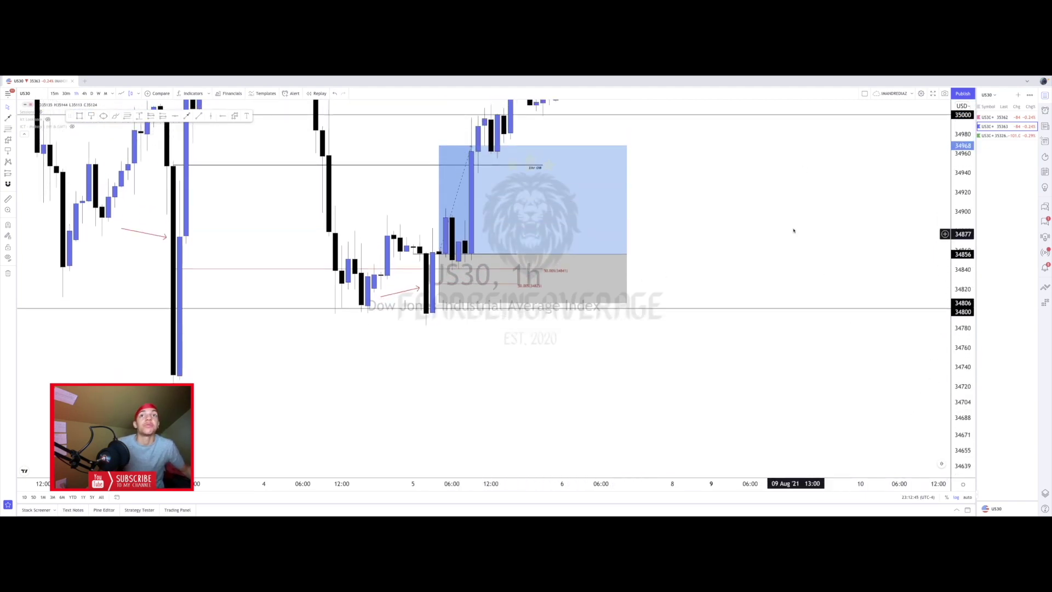
drag(793, 231, 812, 292)
drag(458, 365, 457, 383)
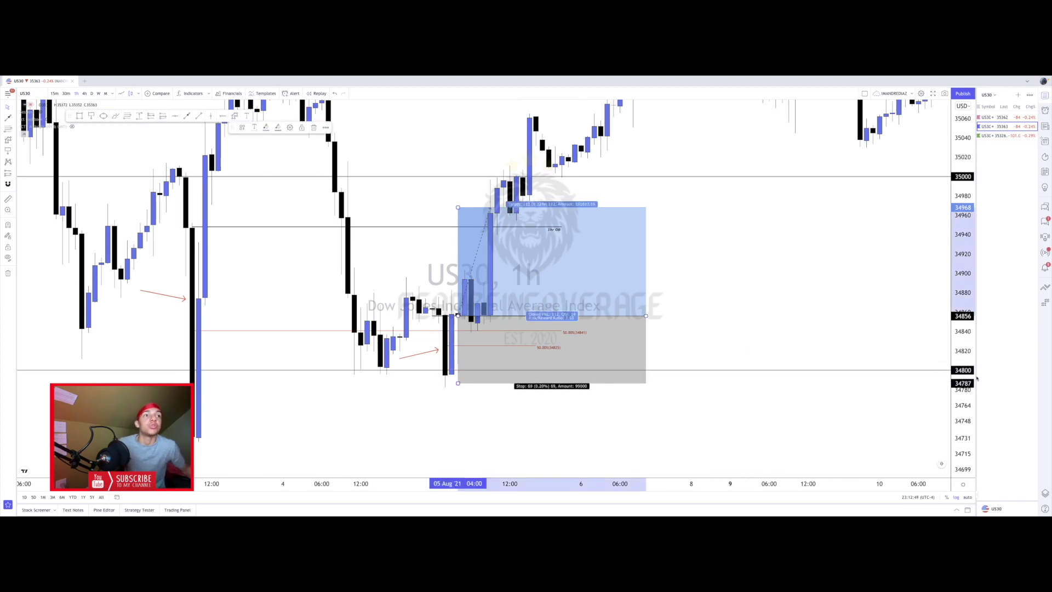
drag(789, 317, 829, 335)
scroll(782, 301, down, 3)
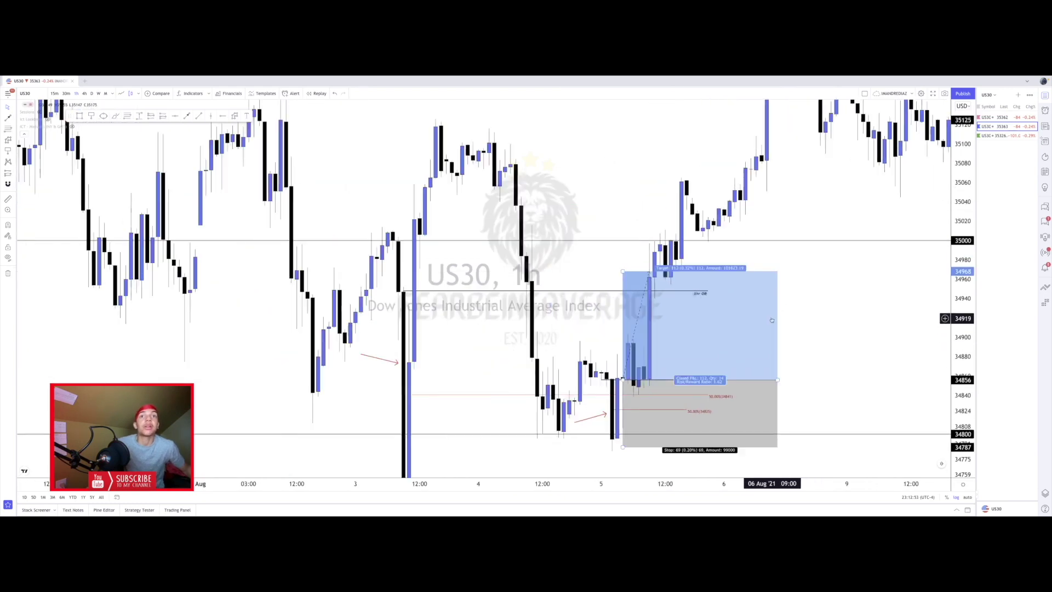
drag(685, 278, 685, 218)
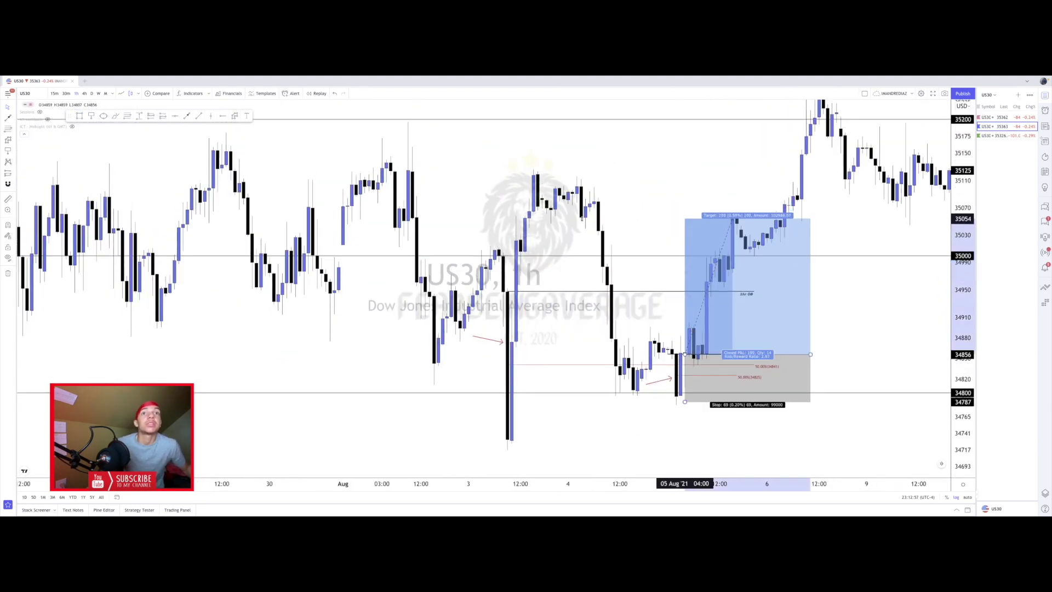
click(583, 219)
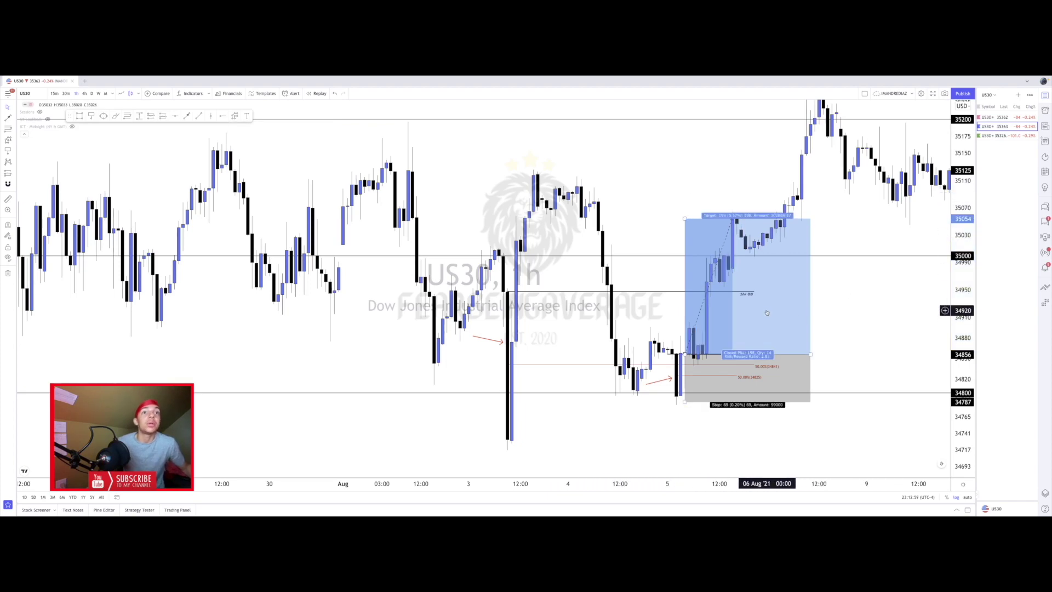
Examine how price moves from the 5 August long entry towards its target and on to the 35200 level.
drag(833, 310, 749, 294)
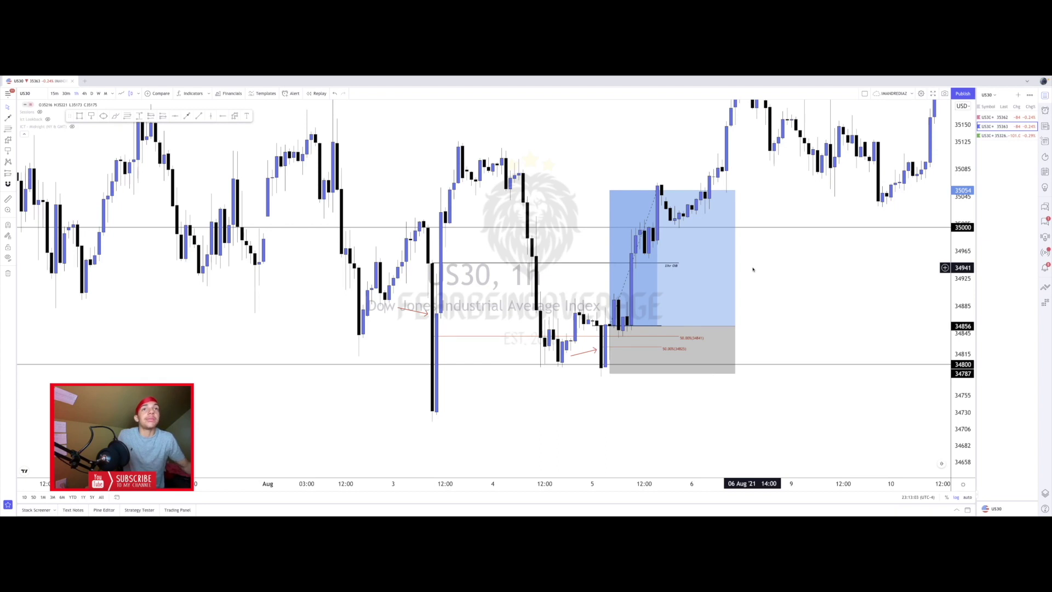
scroll(815, 277, down, 2)
drag(963, 247, 965, 299)
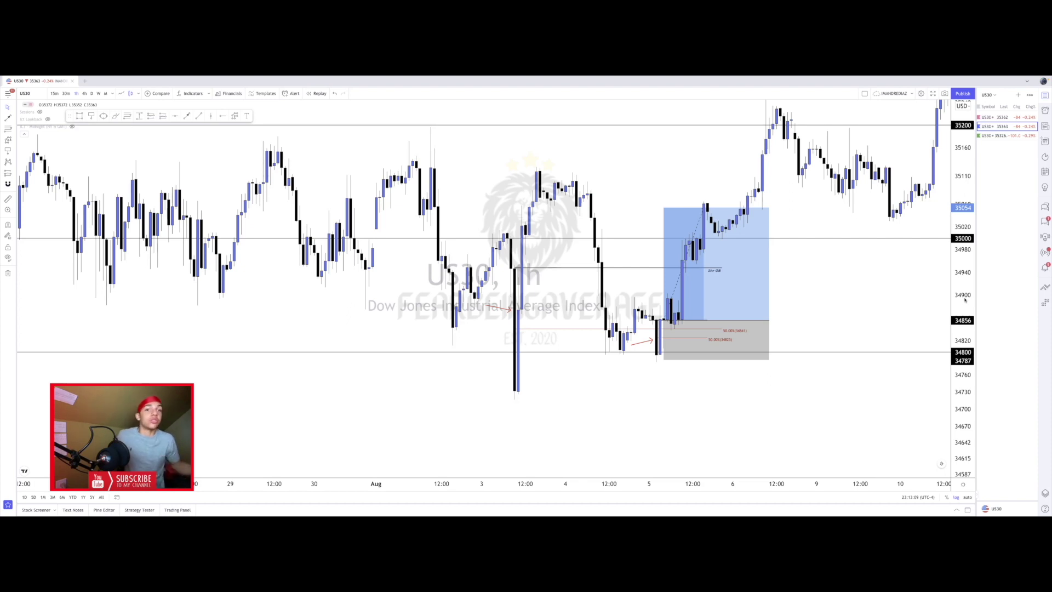
drag(789, 214, 759, 218)
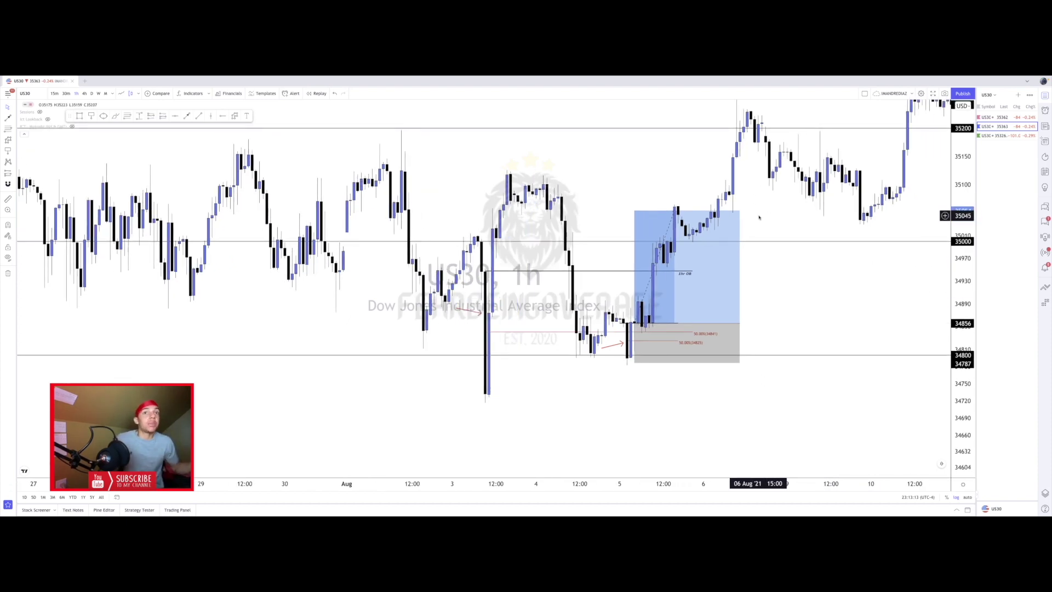
drag(833, 234, 784, 266)
drag(721, 354, 754, 334)
click(675, 345)
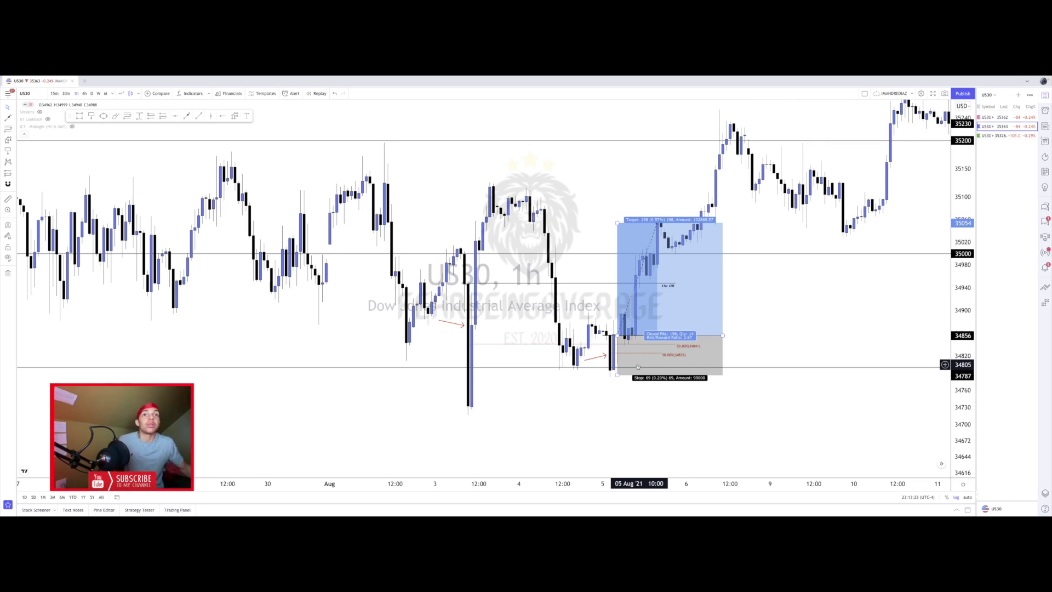
Cover the 3 August order block with a rectangle from the 34948 line down to the candle's low, extending to 6 August.
drag(603, 314, 556, 305)
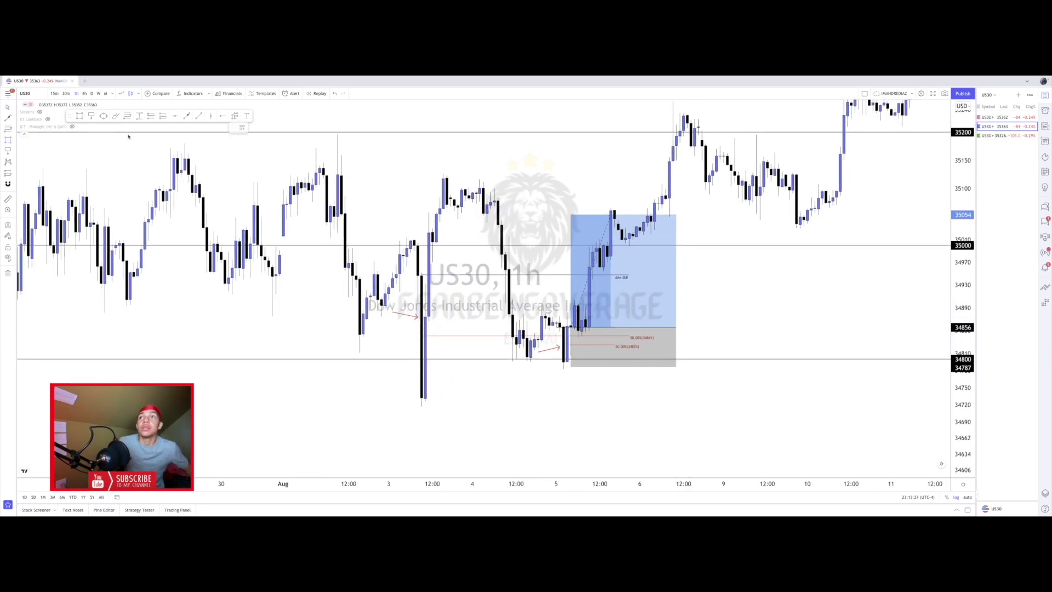
drag(422, 274, 658, 402)
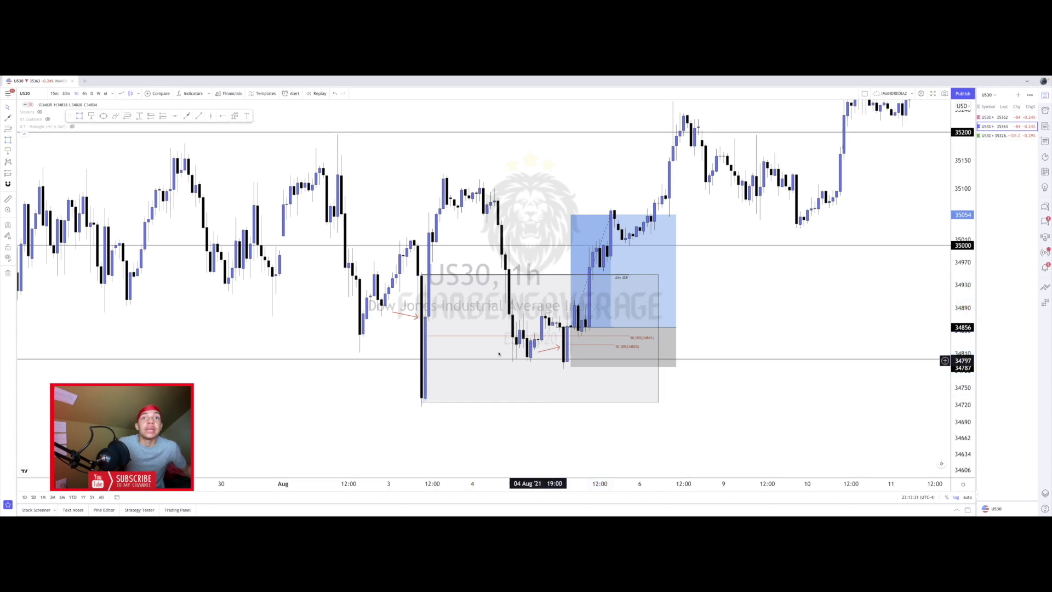
scroll(926, 285, up, 5)
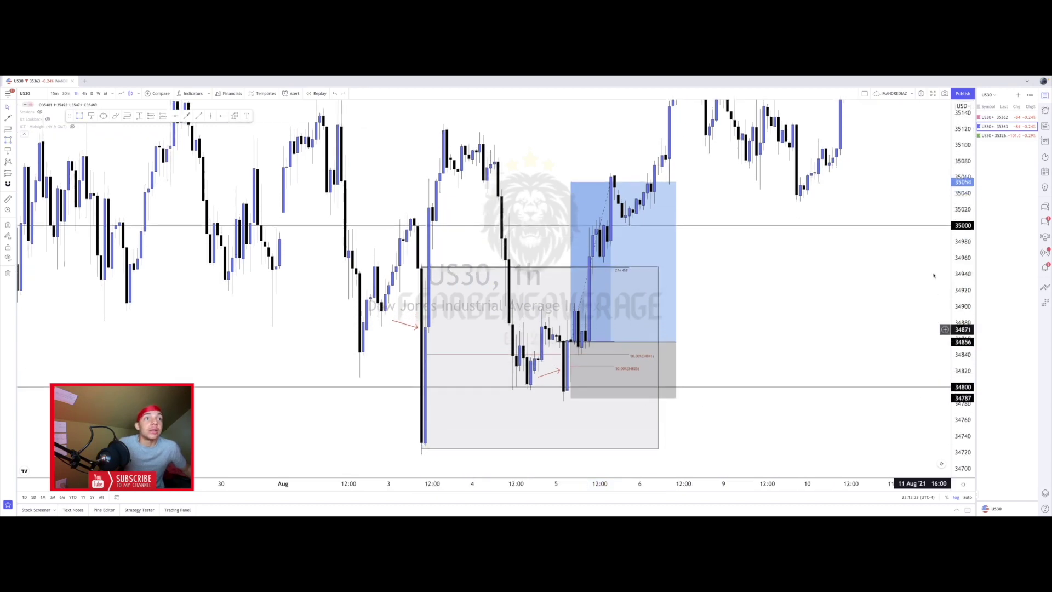
drag(707, 333, 746, 296)
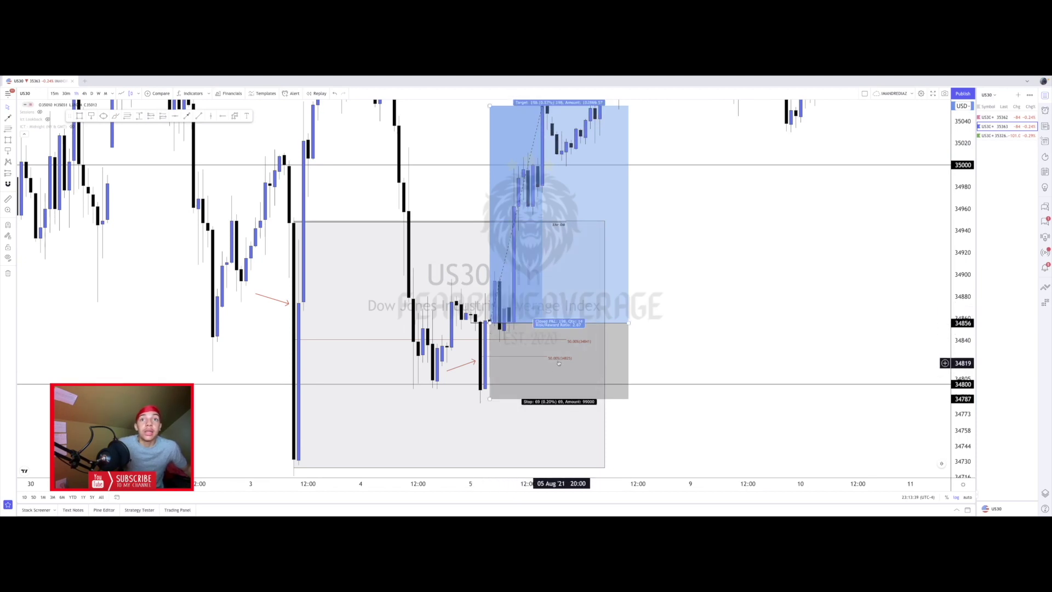
Delete the long position, the order block rectangle and the 34948 line labelled 1hr OB.
key(Delete)
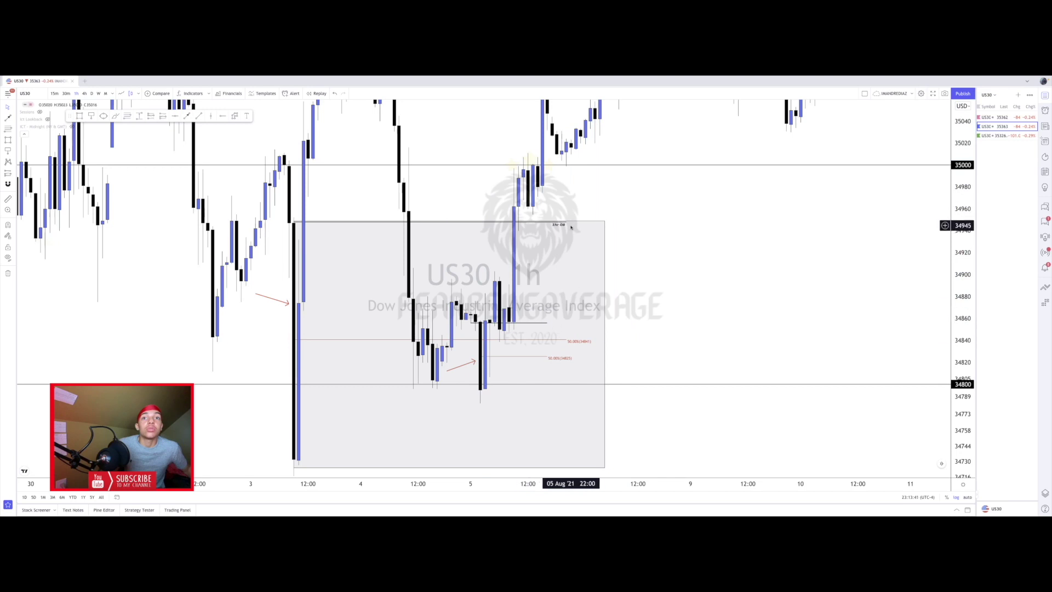
click(569, 221)
key(Delete)
click(560, 222)
key(Delete)
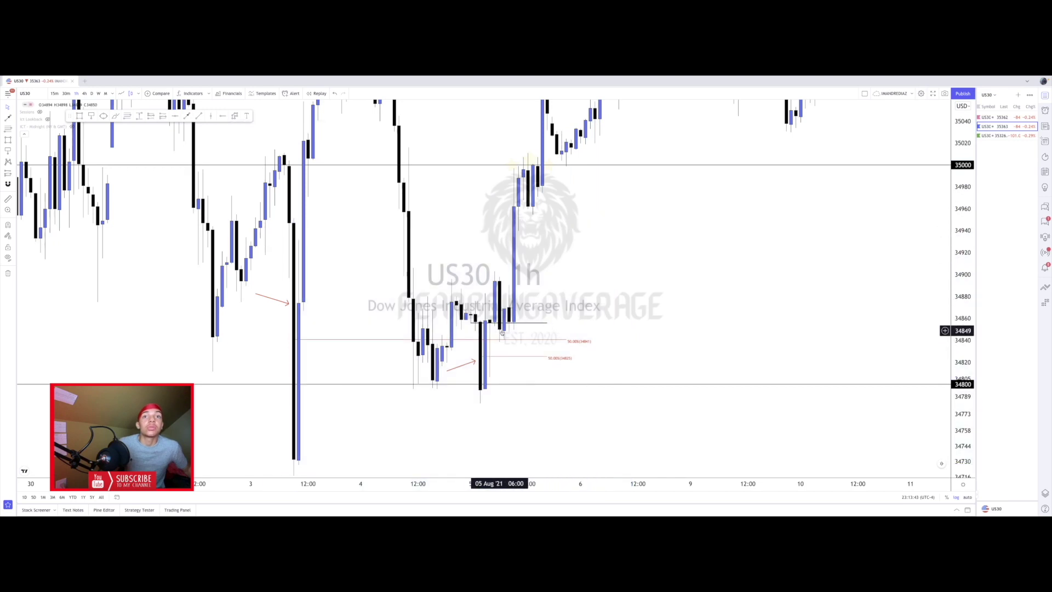
Delete both 50% retracement levels, both red arrows and the short horizontal line at 34856.
click(480, 341)
key(Delete)
click(475, 361)
key(Delete)
click(490, 357)
click(268, 299)
key(Delete)
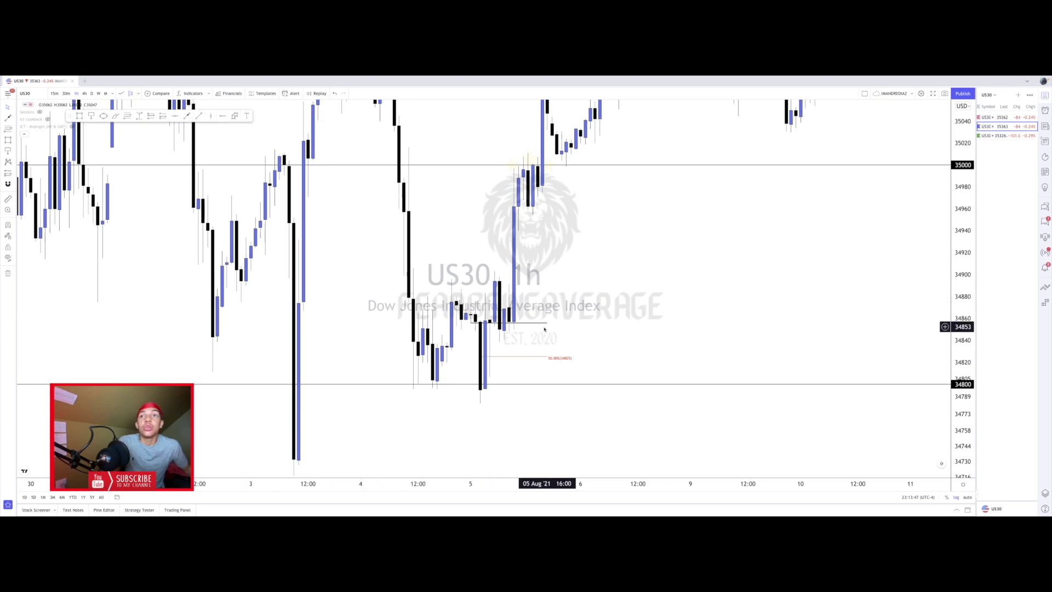
click(546, 358)
key(Delete)
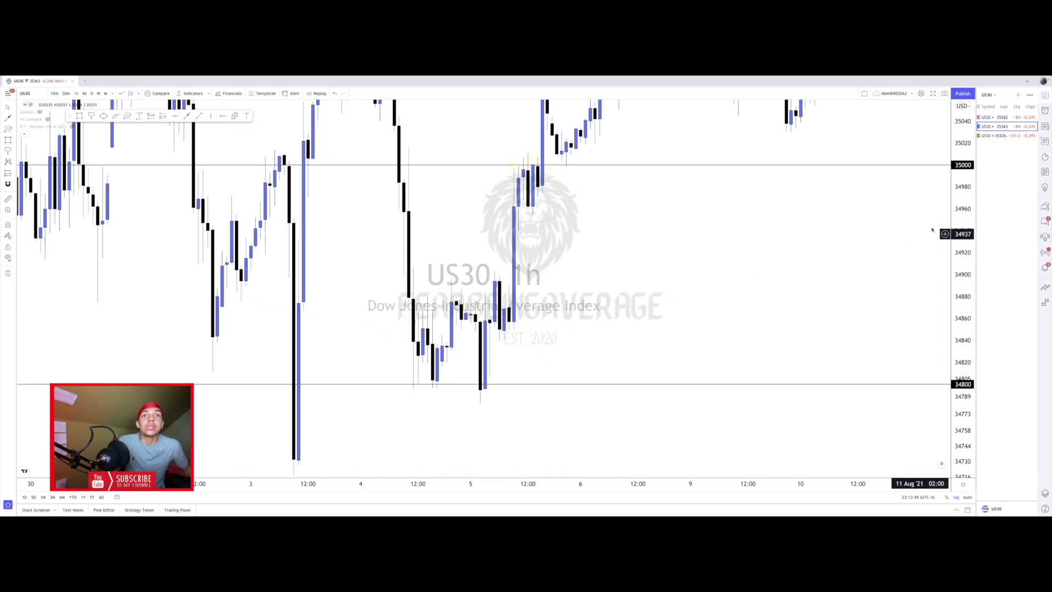
Go back to late July on the 1-hour chart and examine the price swings between 34800 and 35200.
scroll(711, 291, down, 3)
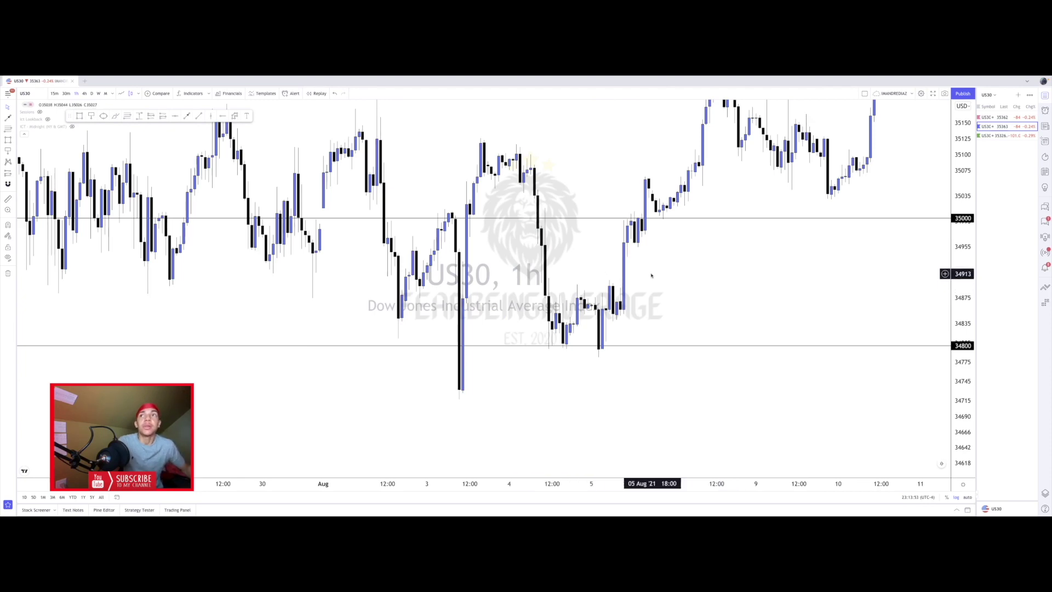
drag(590, 263, 716, 268)
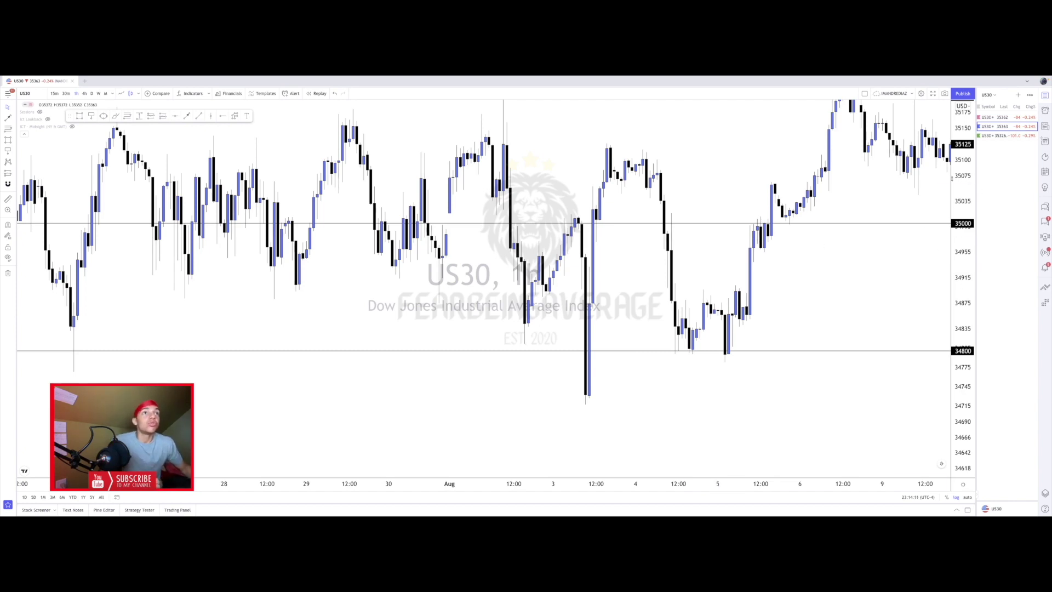
drag(958, 175, 942, 295)
drag(515, 349, 824, 352)
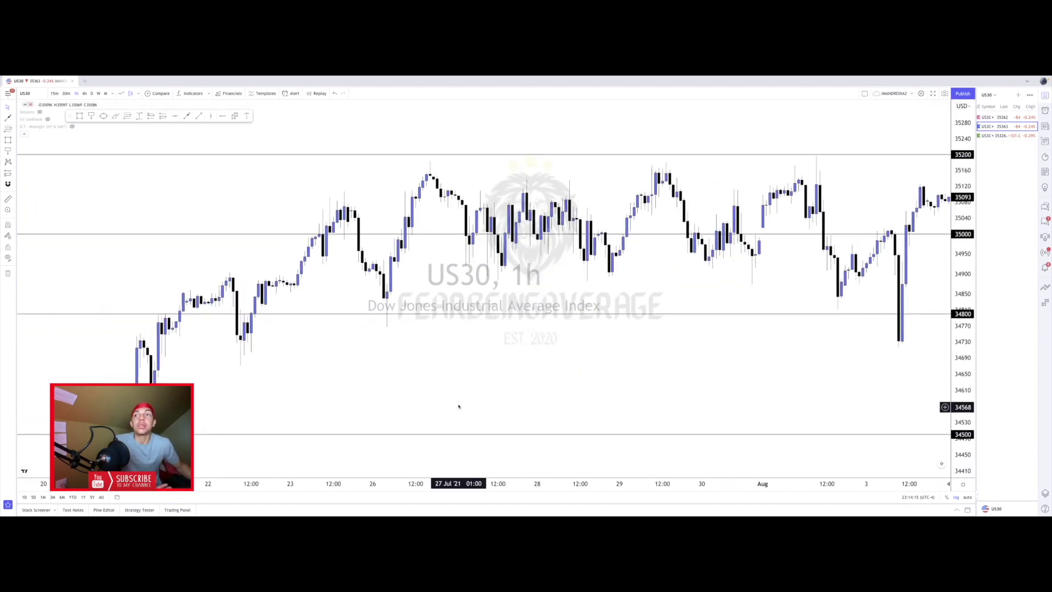
drag(458, 404, 511, 396)
scroll(512, 395, down, 3)
drag(647, 393, 481, 383)
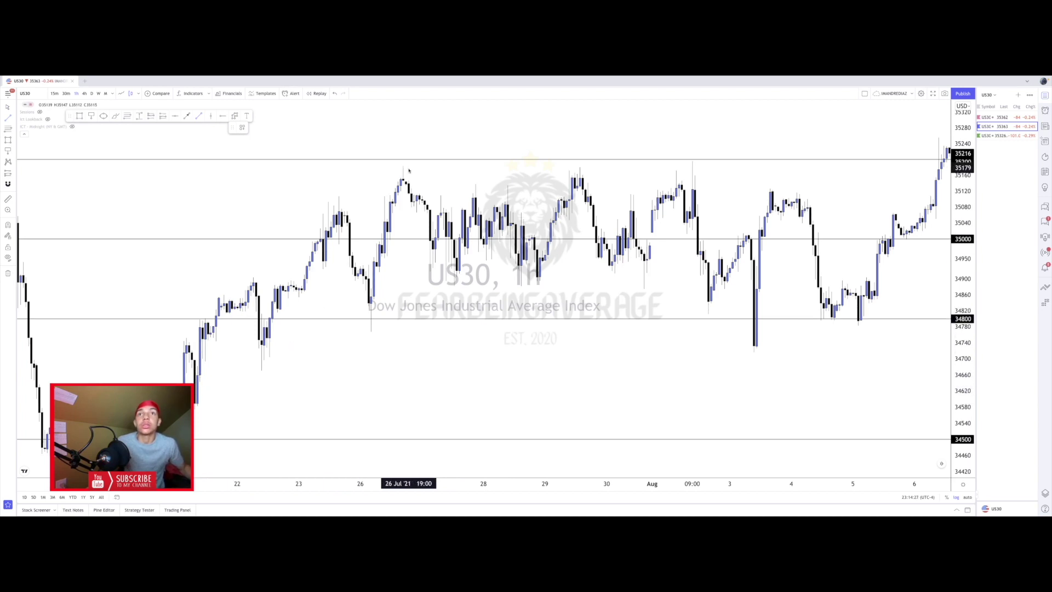
Draw a horizontal line at about 34696 from the 21 July order block, with its end brought back to 23 July.
drag(194, 360, 875, 359)
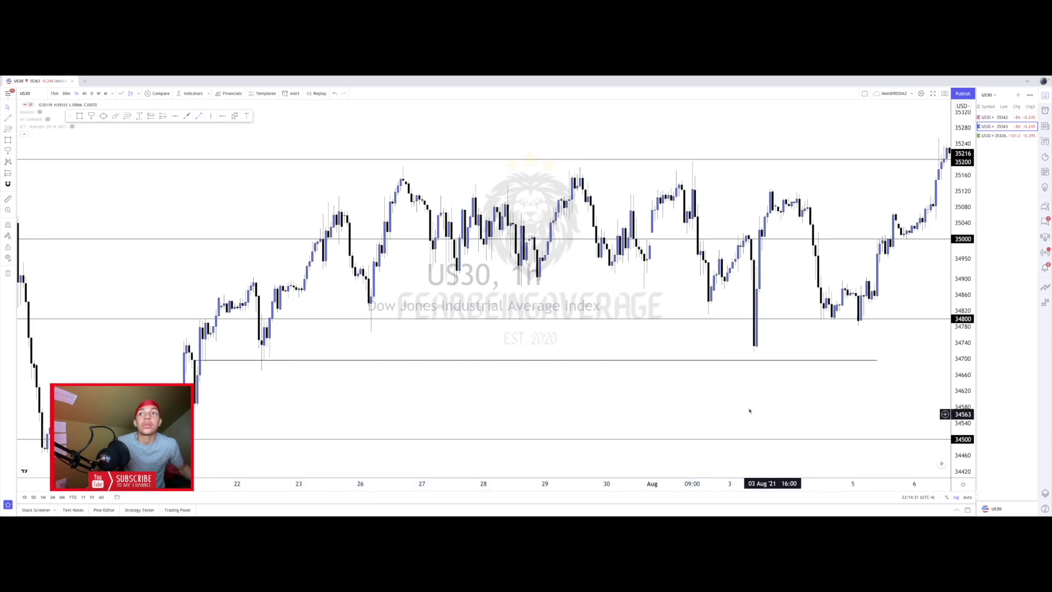
drag(728, 392, 631, 387)
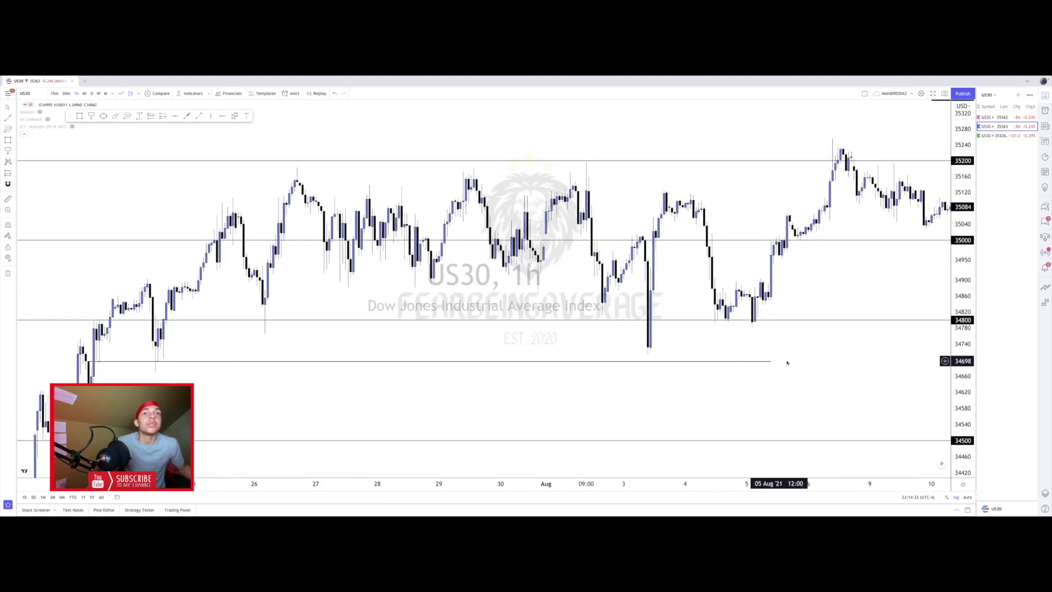
drag(771, 361, 809, 364)
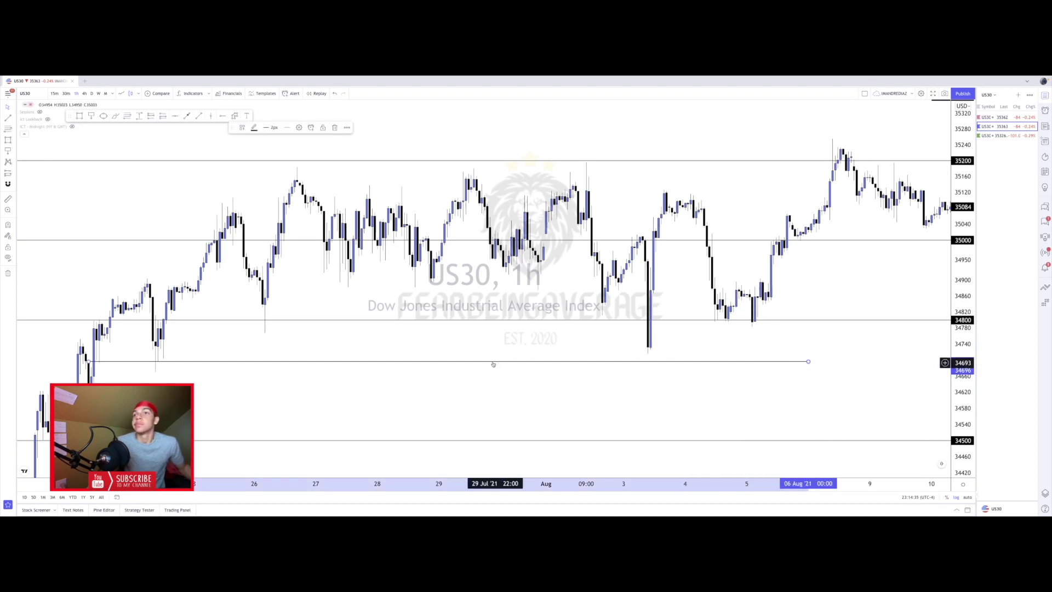
click(485, 368)
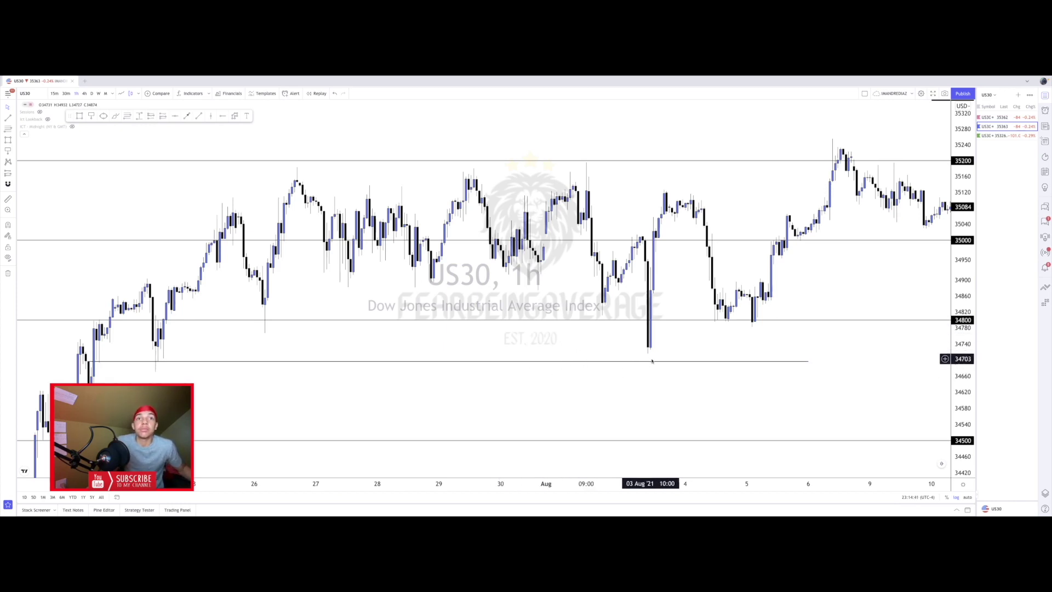
mouse_move(806, 363)
mouse_down()
mouse_move(187, 361)
mouse_move(354, 355)
mouse_move(327, 369)
mouse_up()
click(328, 355)
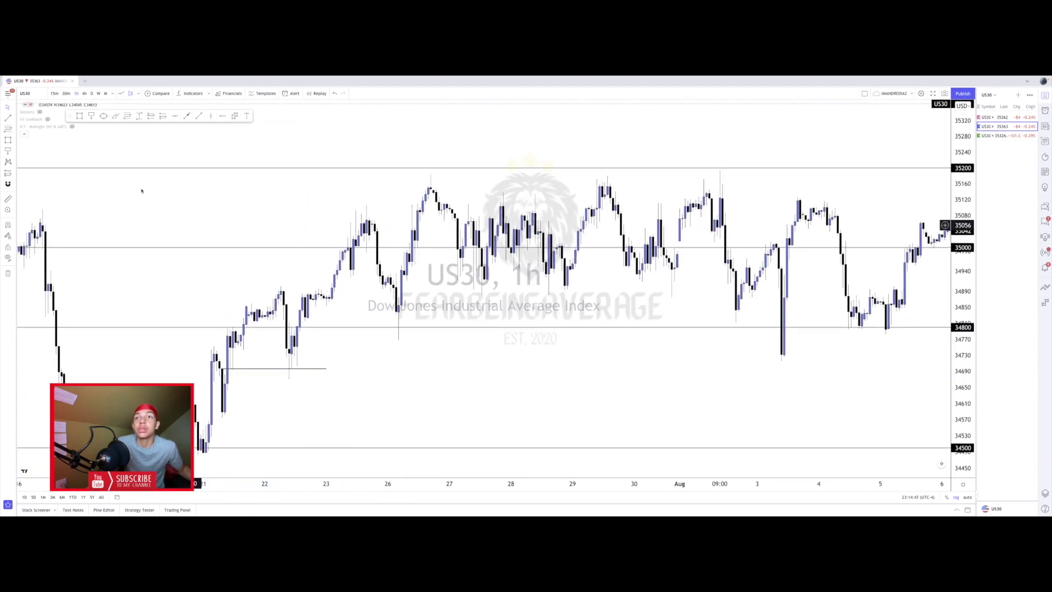
Mark the 50% retracement level of the 21 July order block, from the candle's low at about 34592 to the 34696 line's end.
click(242, 128)
click(249, 155)
click(223, 410)
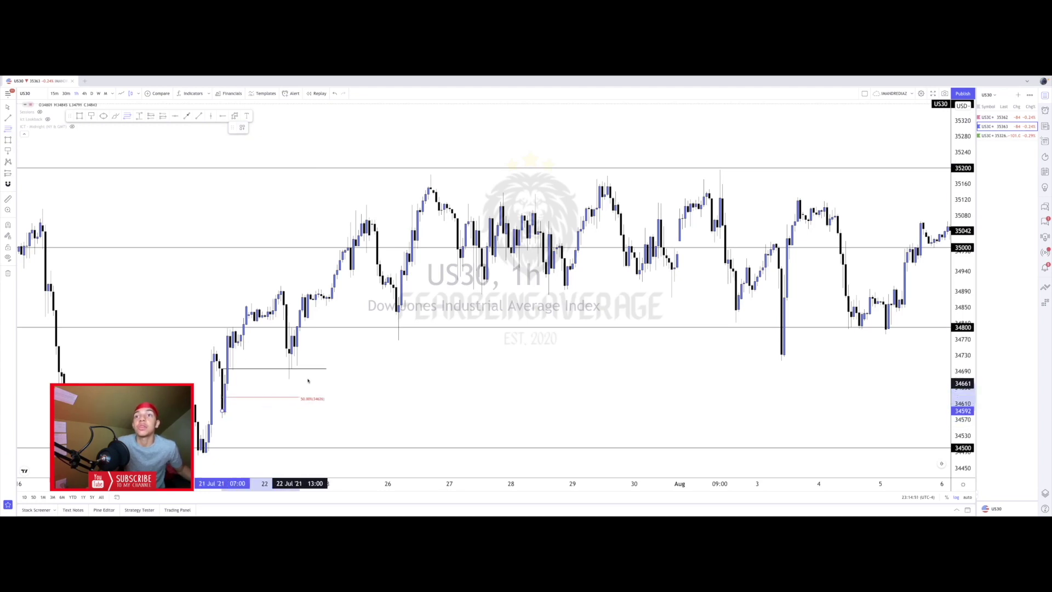
click(326, 369)
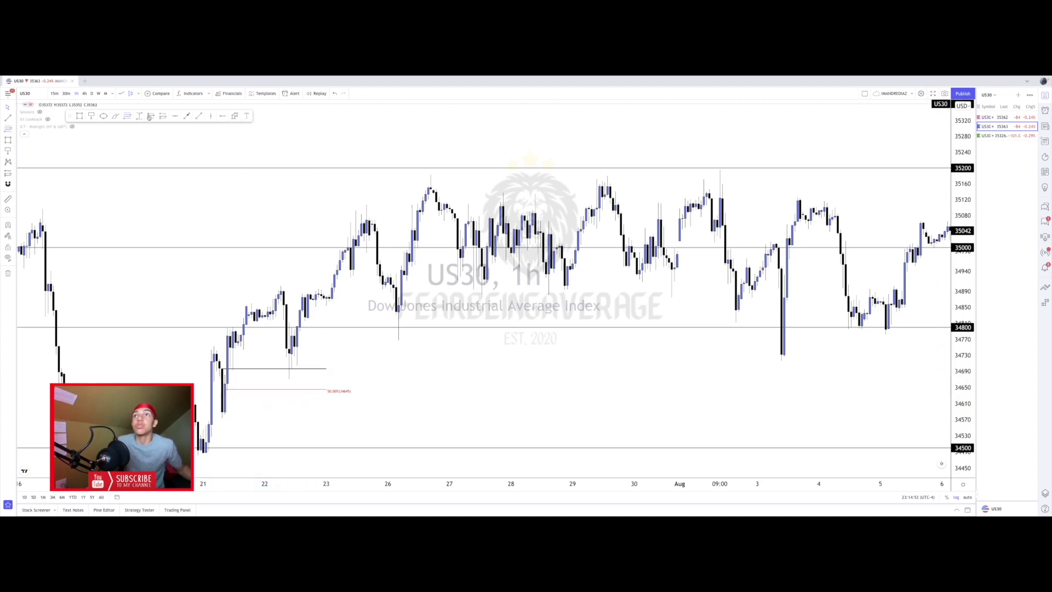
Place a long position on 22 July with entry at 34696, stop at 34626 and target at 35001, narrowed to end around 23 July.
click(302, 369)
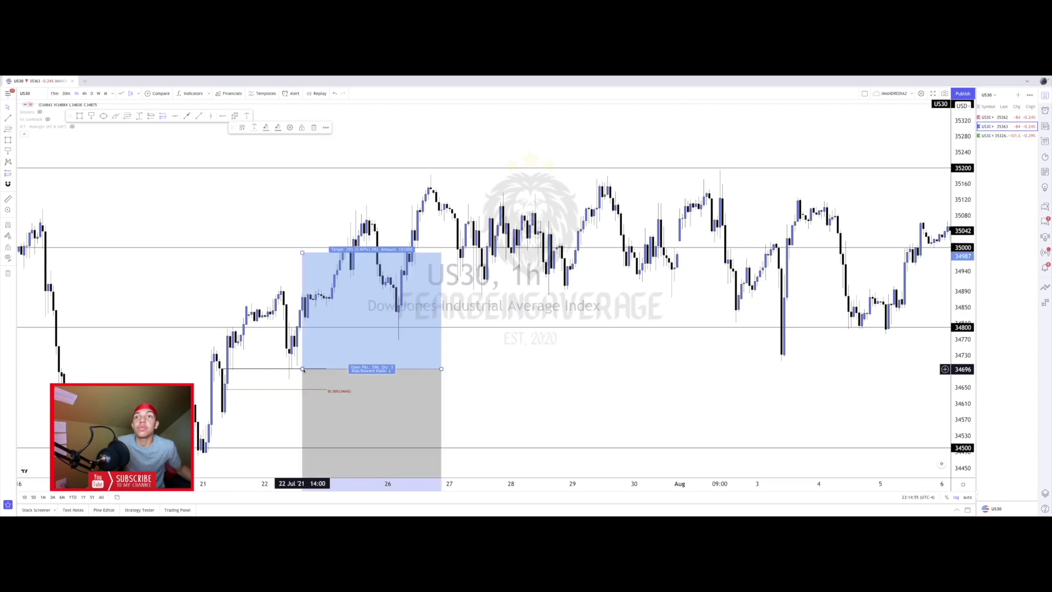
drag(506, 379, 525, 311)
drag(322, 417, 319, 328)
drag(322, 182, 344, 220)
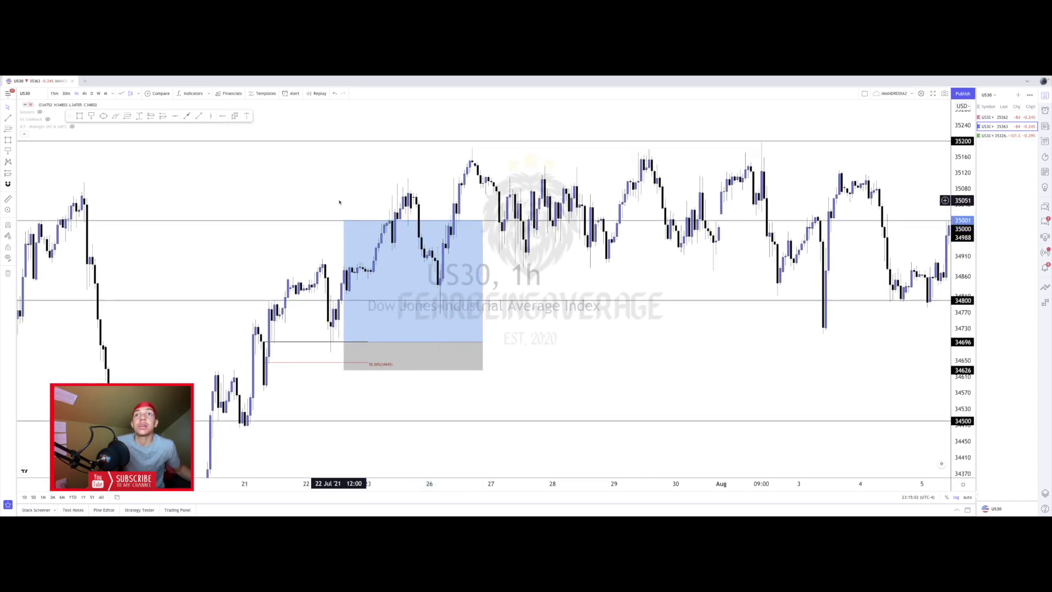
drag(483, 342, 502, 360)
scroll(502, 361, up, 2)
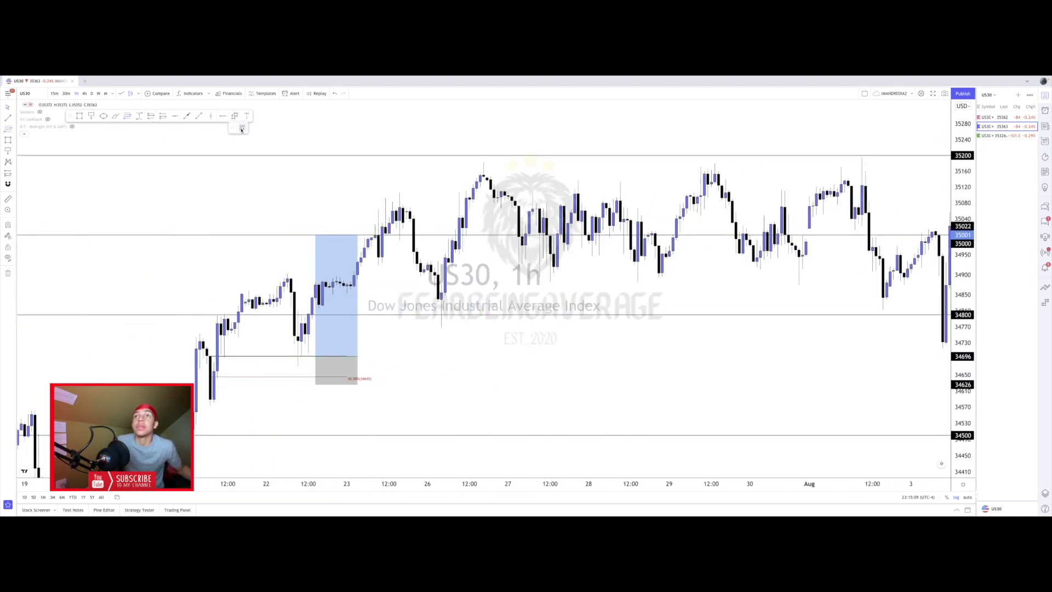
Draw a Fibonacci retracement from the 21 July low at about 34588 up to the 22 July swing high at about 34892.
click(252, 163)
click(243, 127)
click(251, 165)
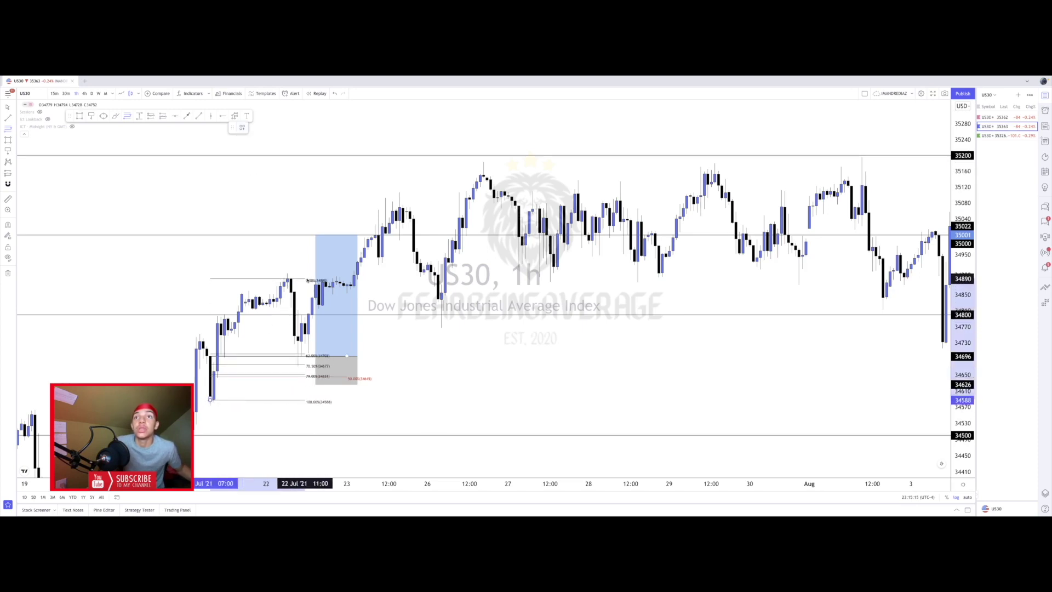
drag(317, 279, 320, 280)
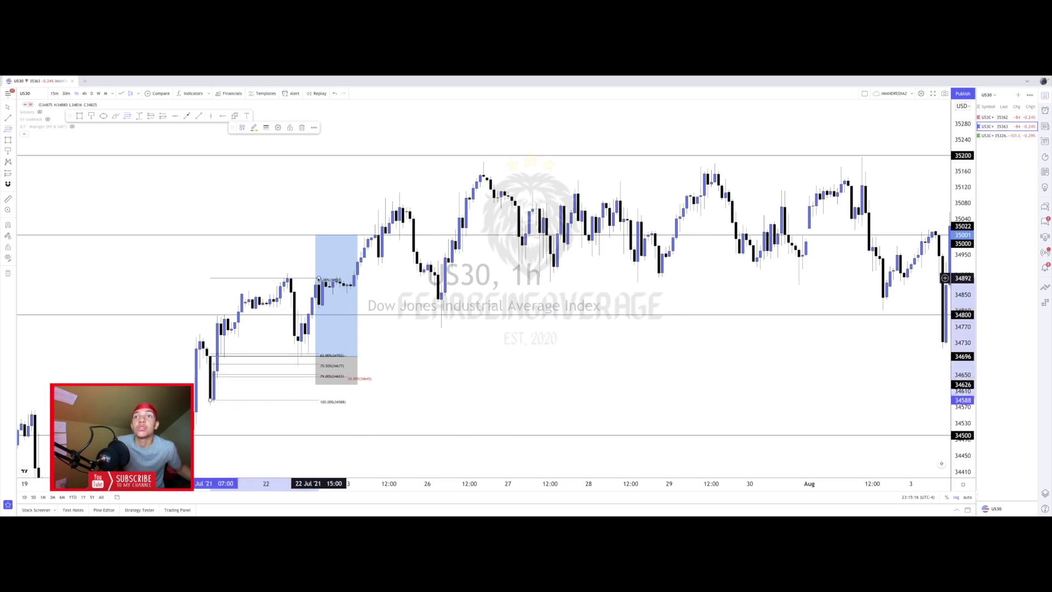
click(344, 376)
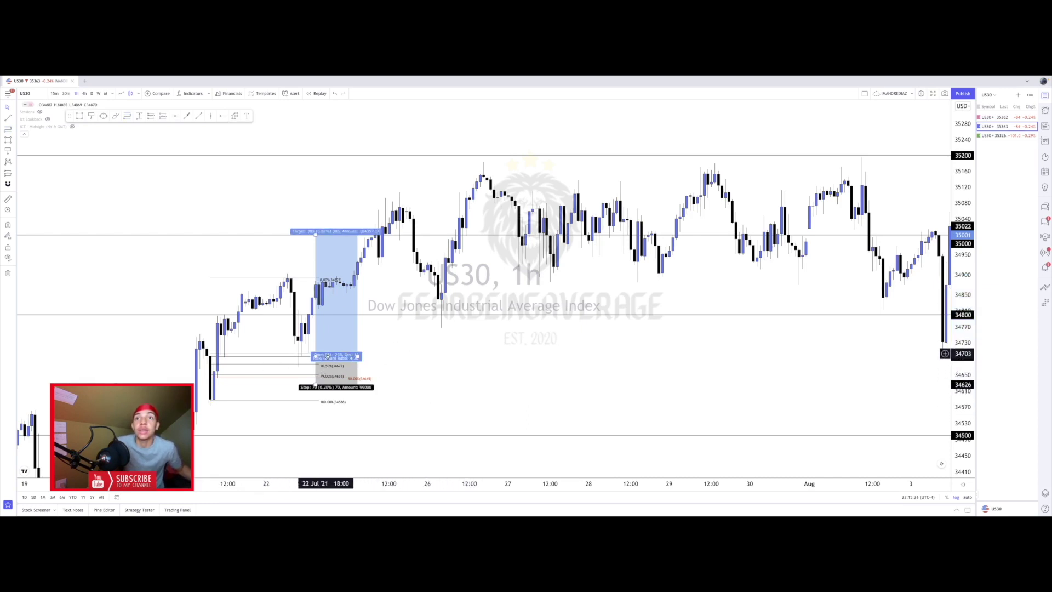
Delete the long position, the Fibonacci retracement, the 50% level and the 34696 order block line.
drag(436, 363, 467, 372)
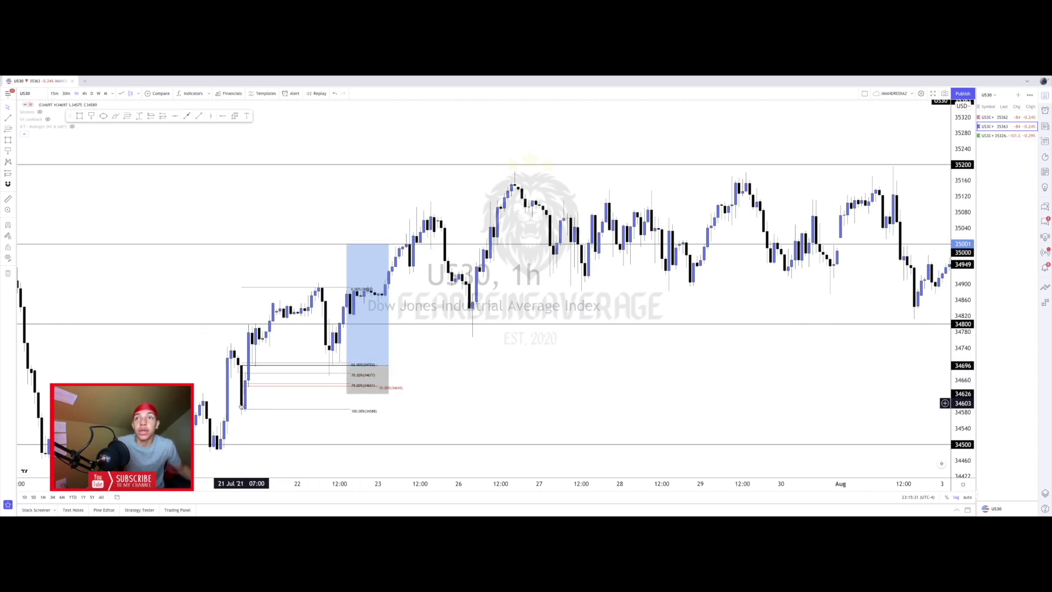
mouse_move(221, 359)
mouse_down()
mouse_move(329, 324)
mouse_move(377, 244)
mouse_move(314, 367)
mouse_up()
click(456, 276)
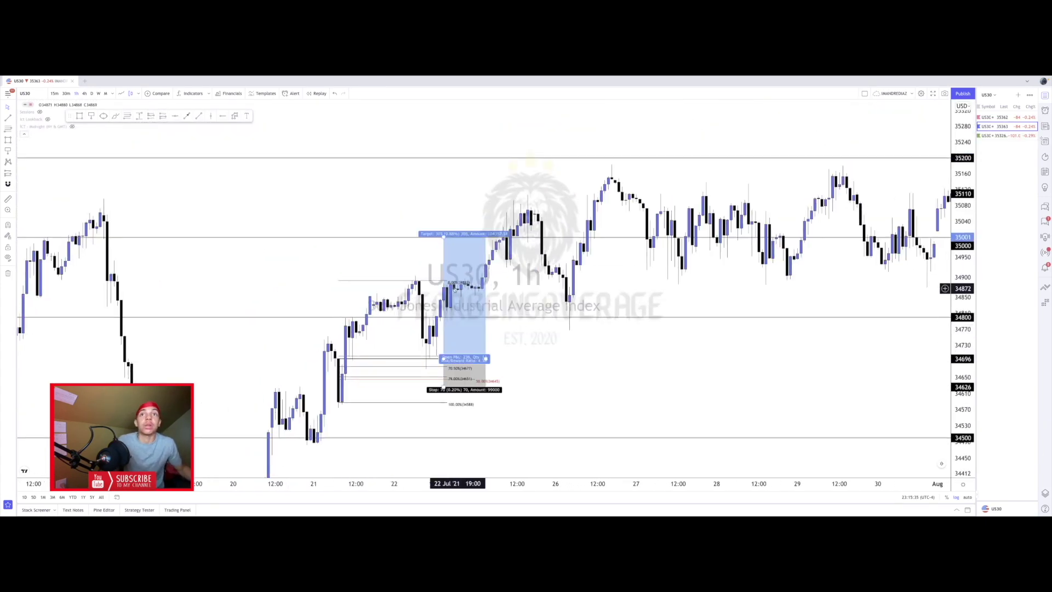
key(Delete)
click(446, 360)
key(Delete)
click(449, 379)
key(Delete)
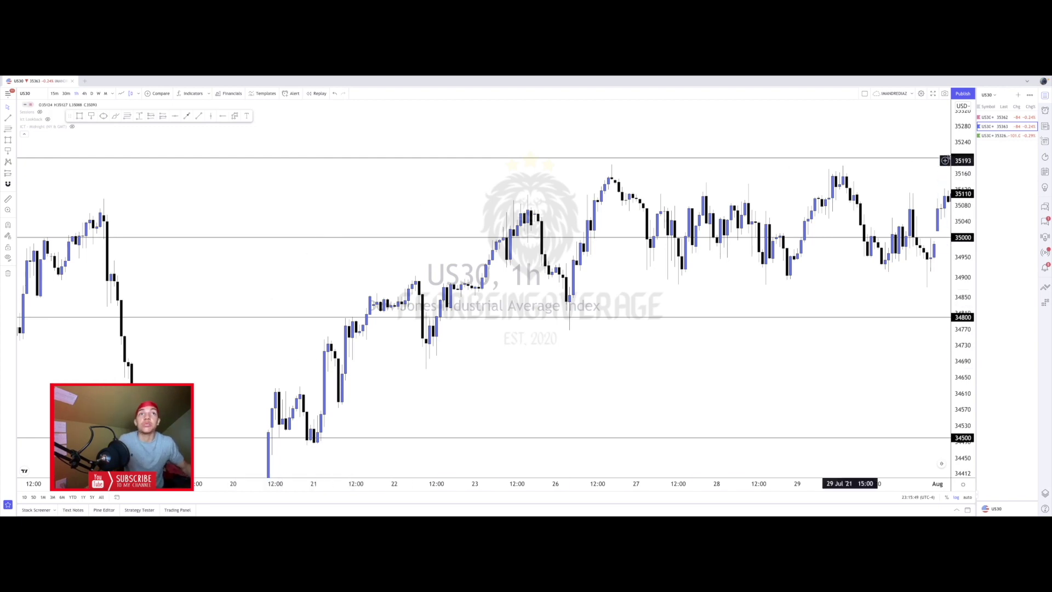
Go back through July to late June on the 1-hour chart and examine the price swings for another order block.
drag(968, 161, 964, 275)
scroll(926, 274, down, 3)
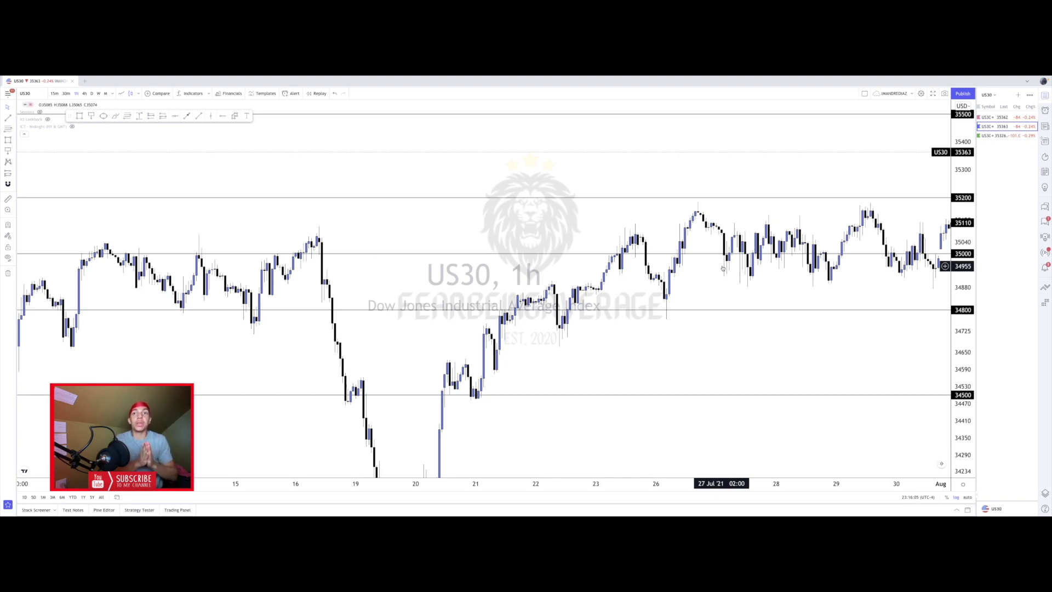
drag(478, 247, 672, 203)
scroll(486, 297, left, 15)
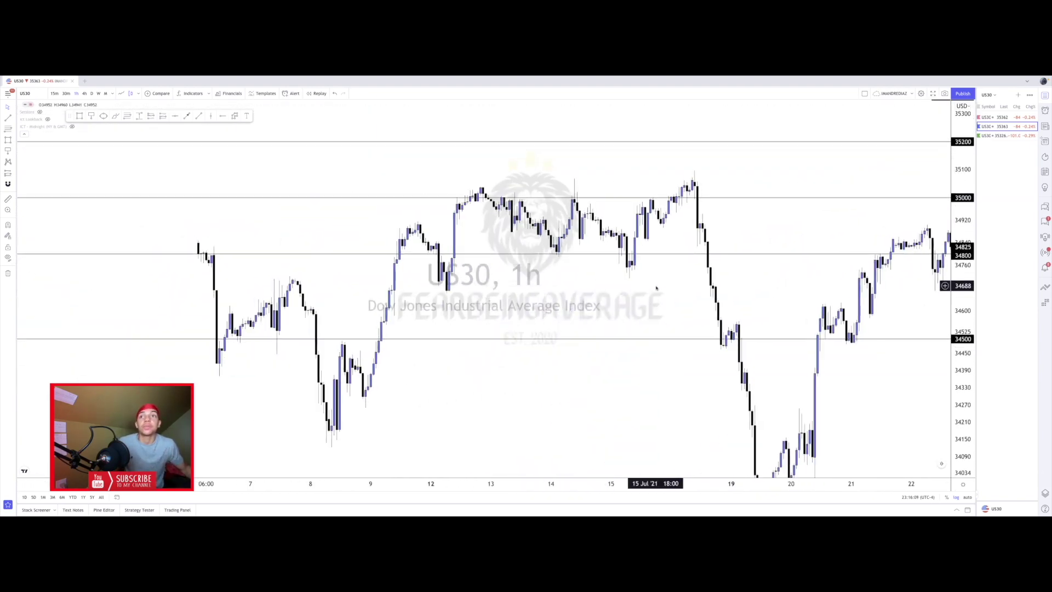
scroll(665, 260, left, 5)
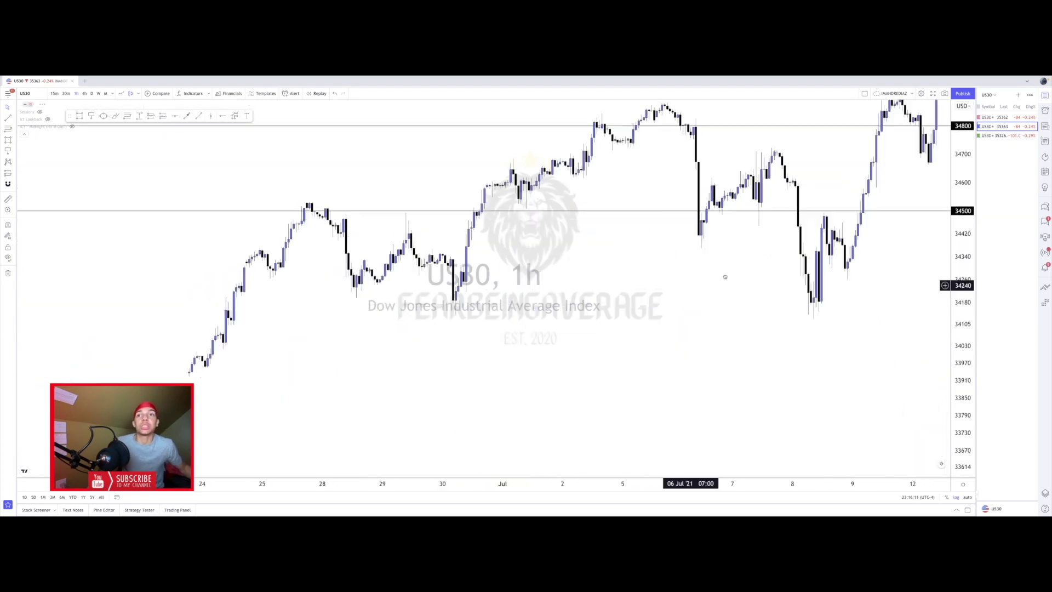
scroll(705, 314, right, 5)
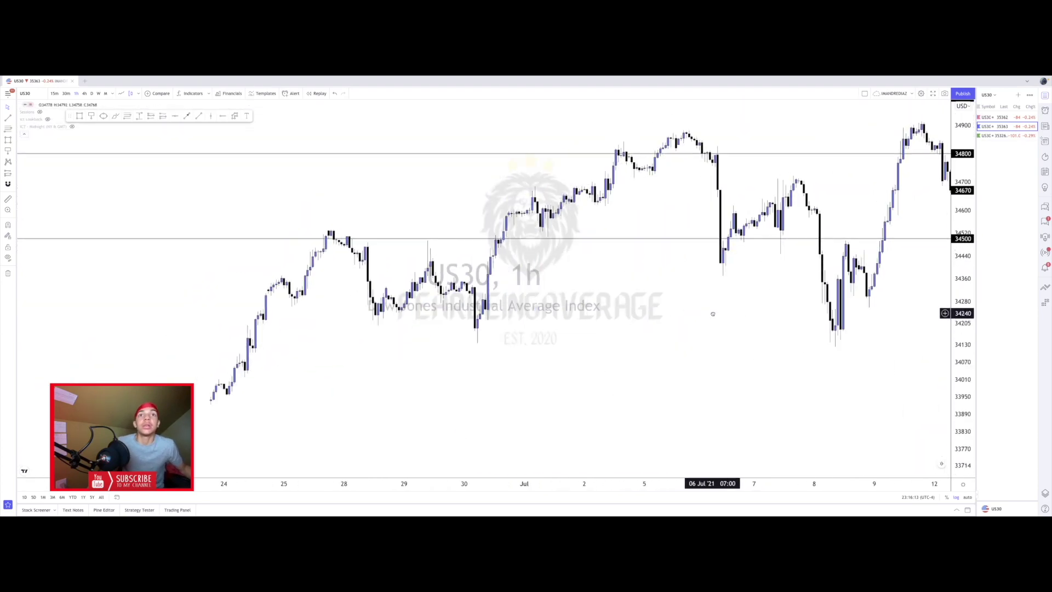
scroll(586, 358, right, 5)
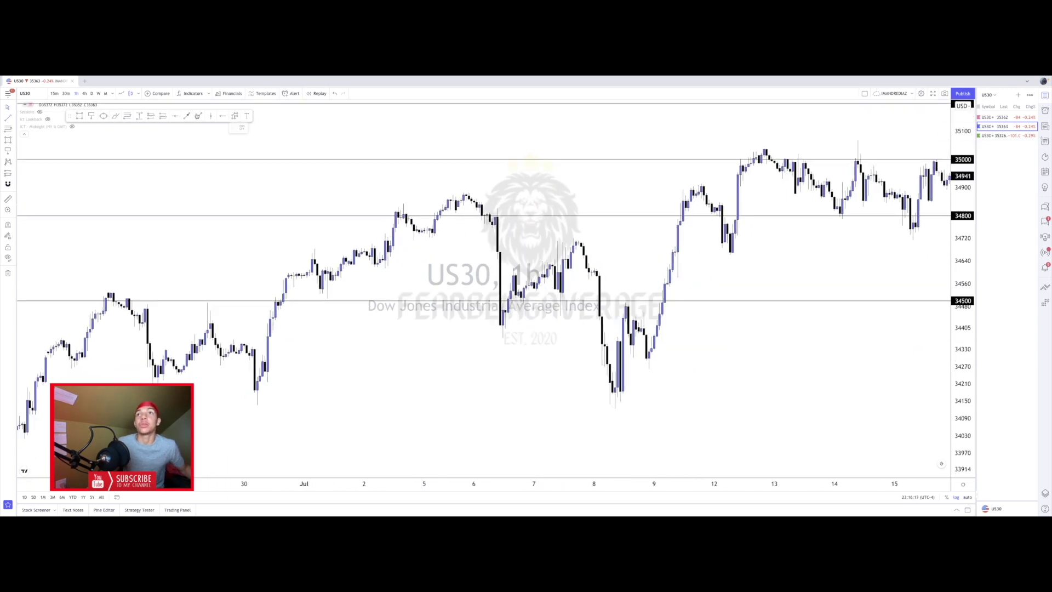
drag(253, 349, 557, 349)
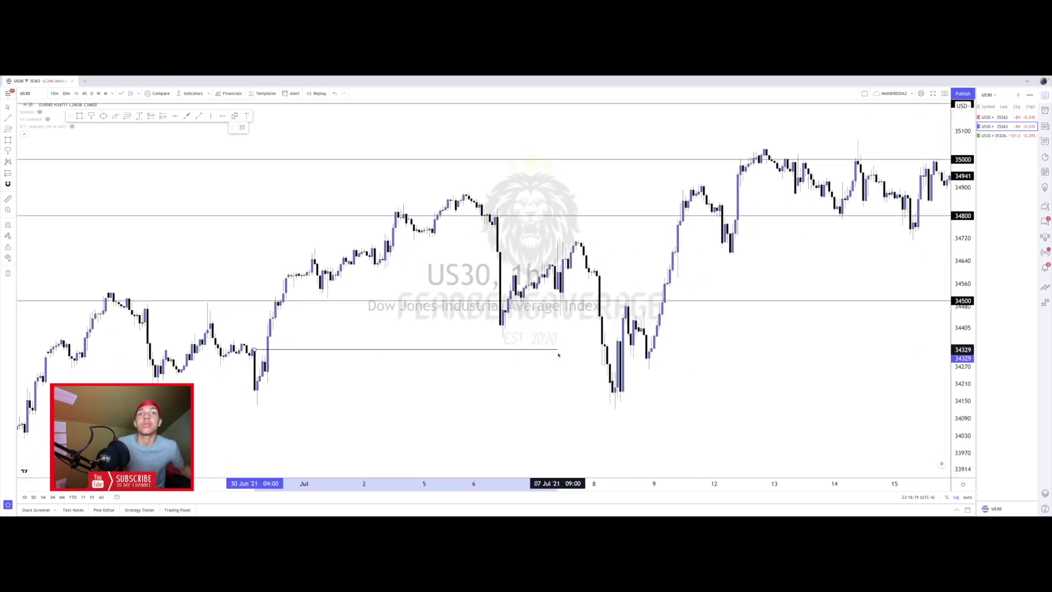
double_click(510, 350)
key(Delete)
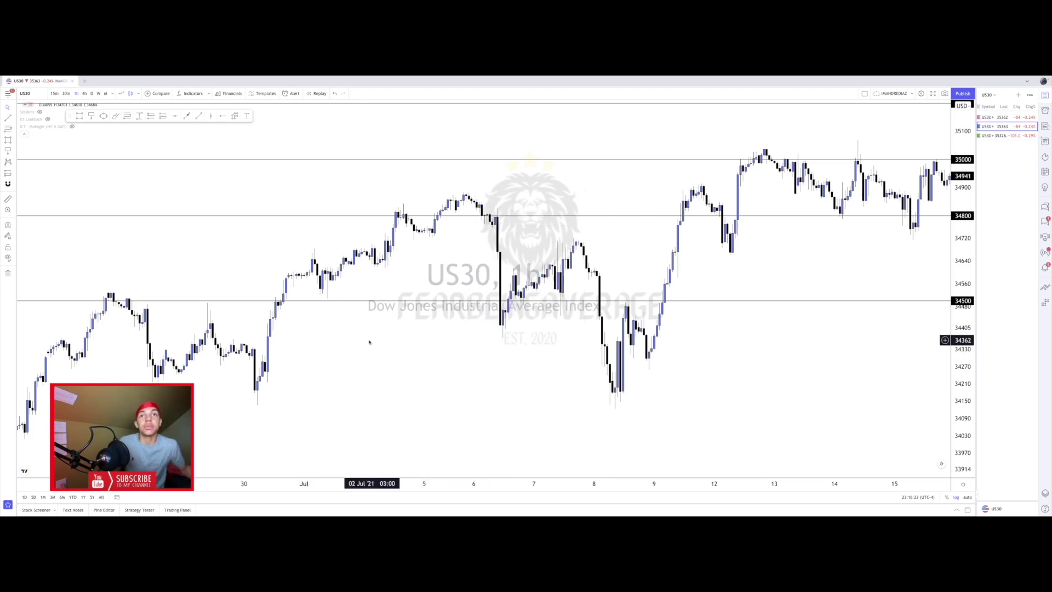
Switch the chart to the 4-hour timeframe and bring up the May and June 2021 price action.
drag(376, 341, 487, 320)
drag(241, 218, 538, 235)
drag(961, 182, 932, 354)
click(85, 93)
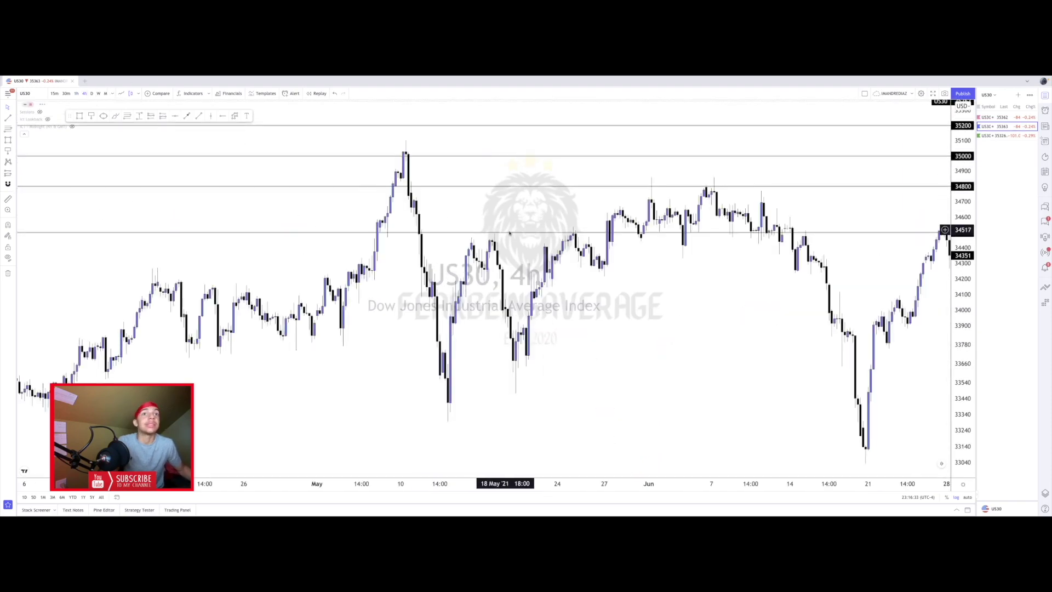
mouse_move(516, 276)
mouse_down()
mouse_move(444, 329)
mouse_move(447, 349)
mouse_up()
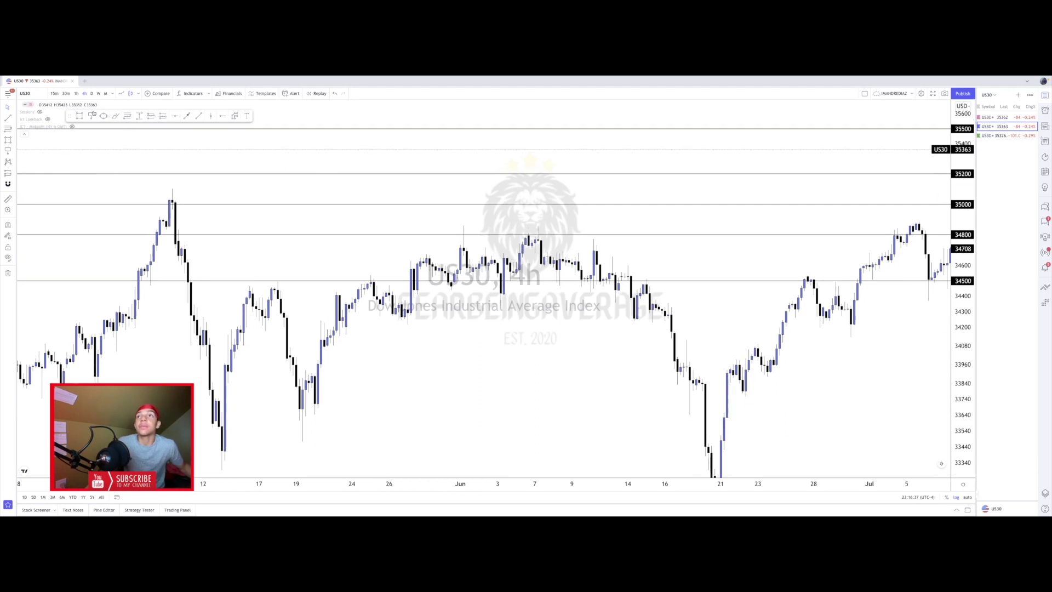
Draw a horizontal line at about 34857 from the base of the 10 May order block candle to mid-June.
click(169, 225)
shift+click(659, 239)
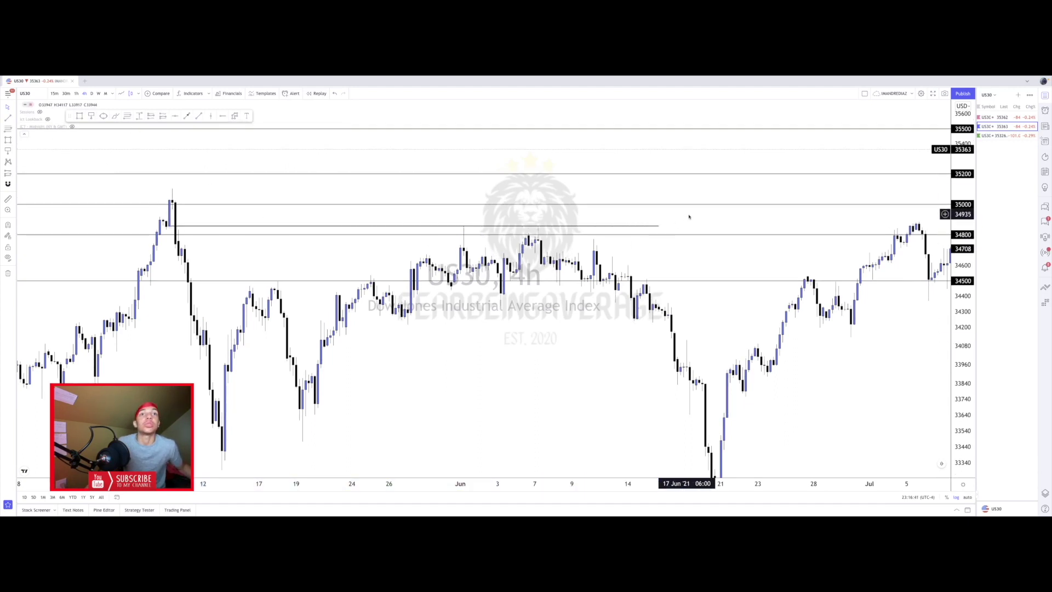
Mark the 50% retracement level of the 10 May order block, from the top of the candle body to the horizontal line's end.
drag(686, 215, 704, 208)
drag(969, 282, 968, 196)
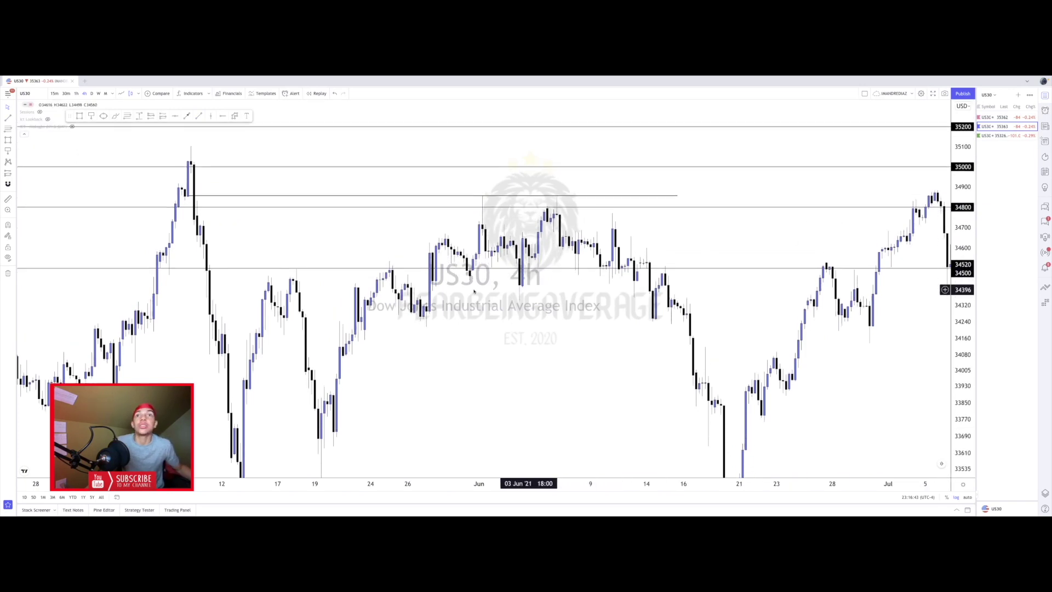
drag(306, 215, 325, 246)
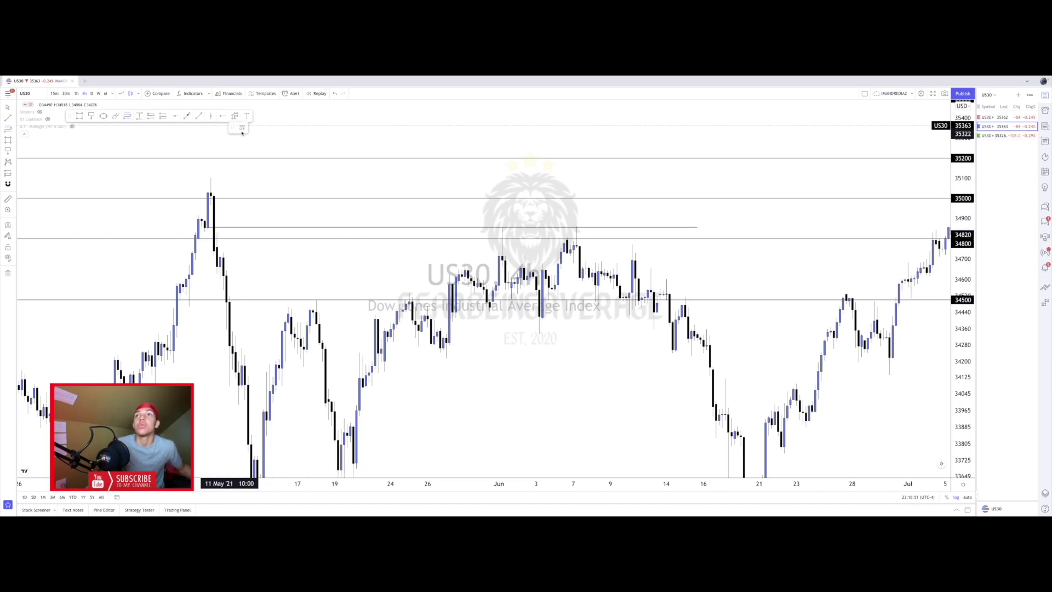
click(208, 193)
click(697, 227)
click(739, 219)
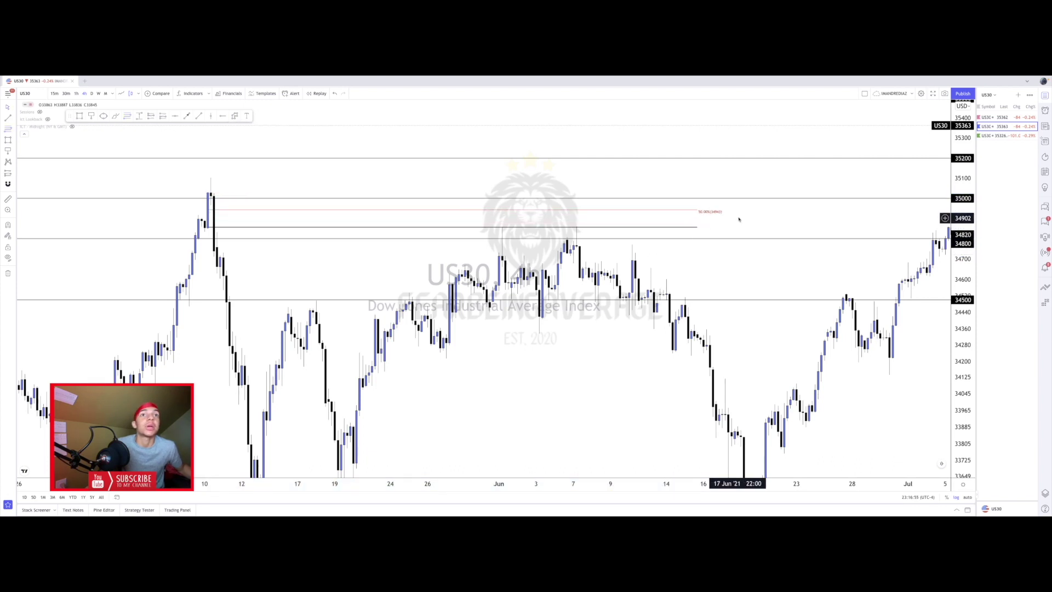
Point red arrows at the two wicks reaching the order block line around 1 June and 7 June.
drag(739, 219, 743, 229)
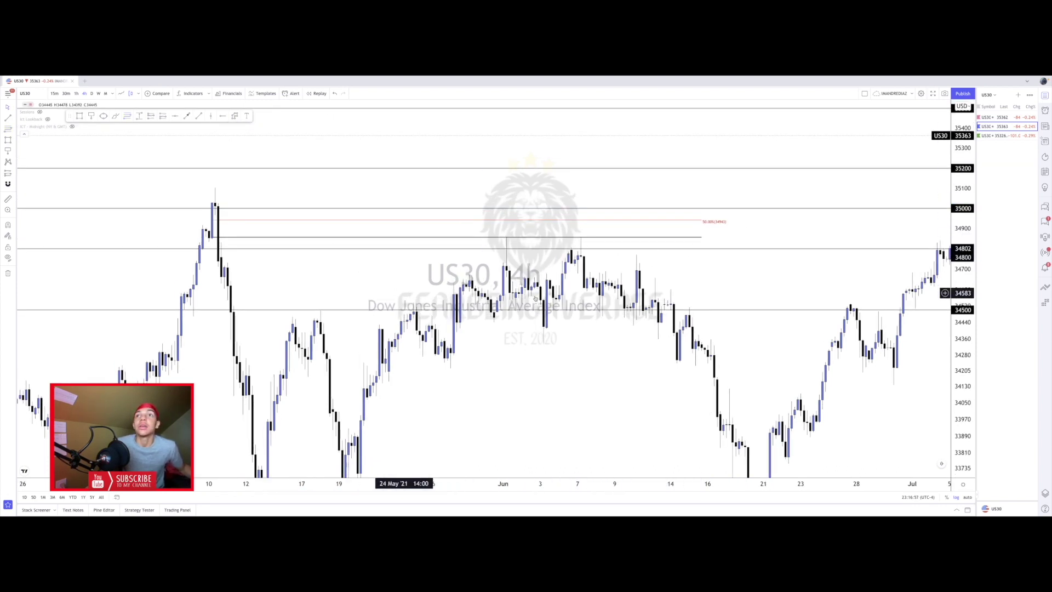
drag(964, 331, 963, 143)
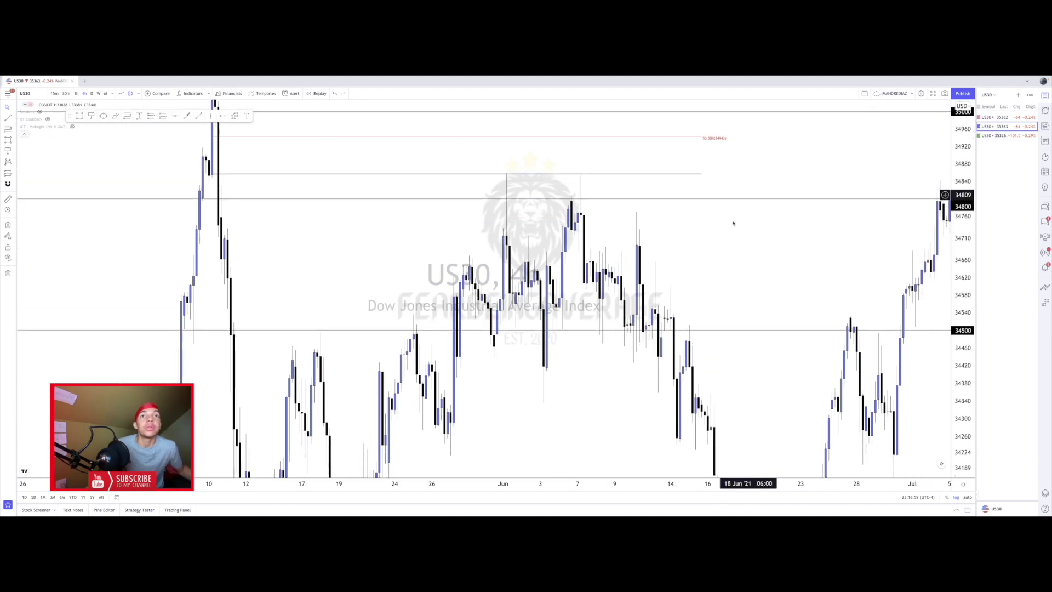
drag(727, 253, 742, 350)
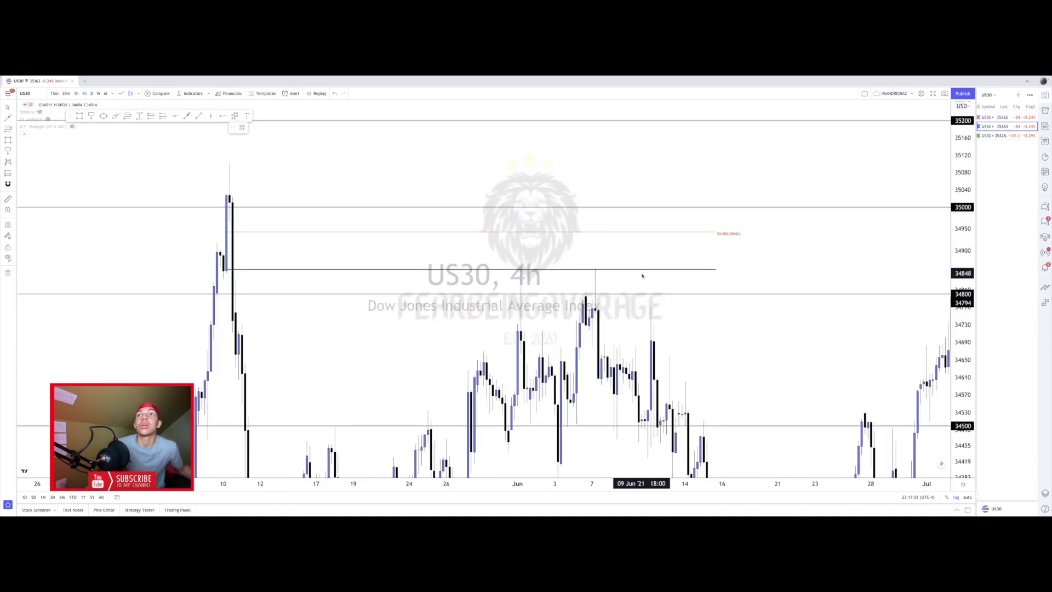
click(619, 245)
click(598, 267)
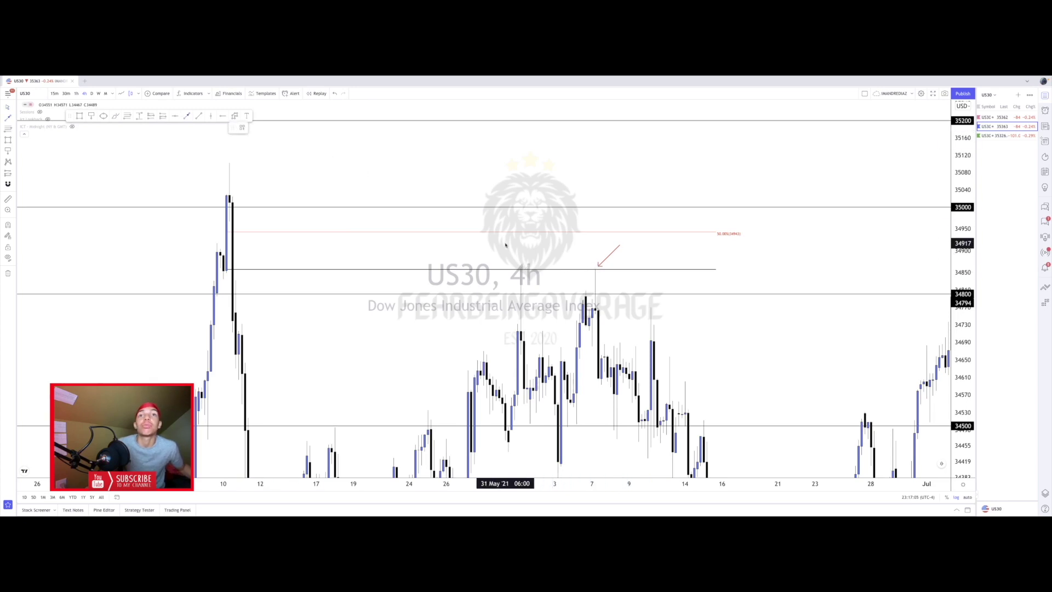
click(523, 267)
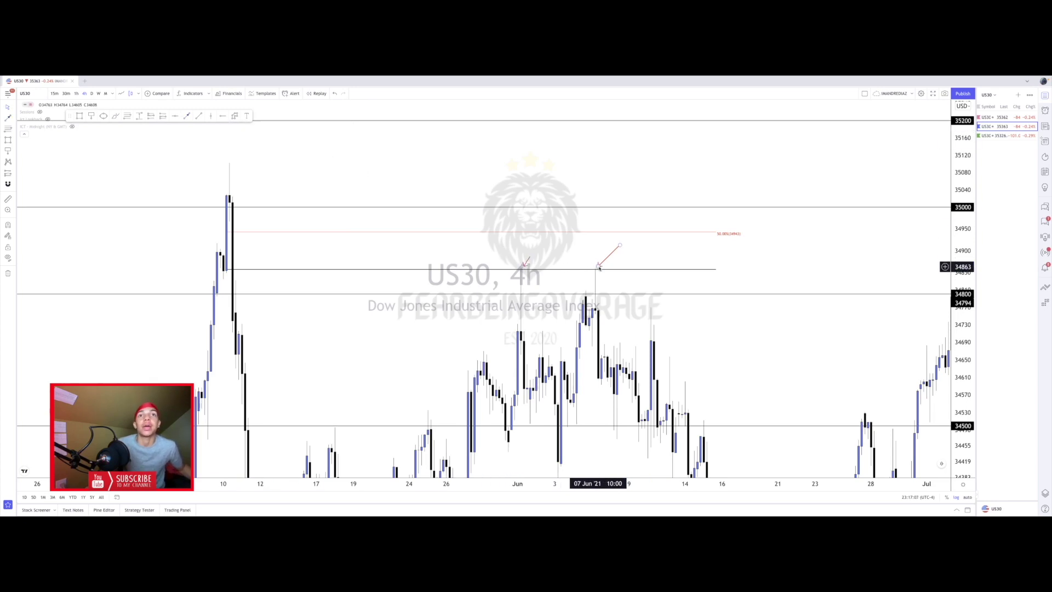
mouse_move(698, 338)
mouse_down()
mouse_move(627, 313)
mouse_move(616, 330)
mouse_up()
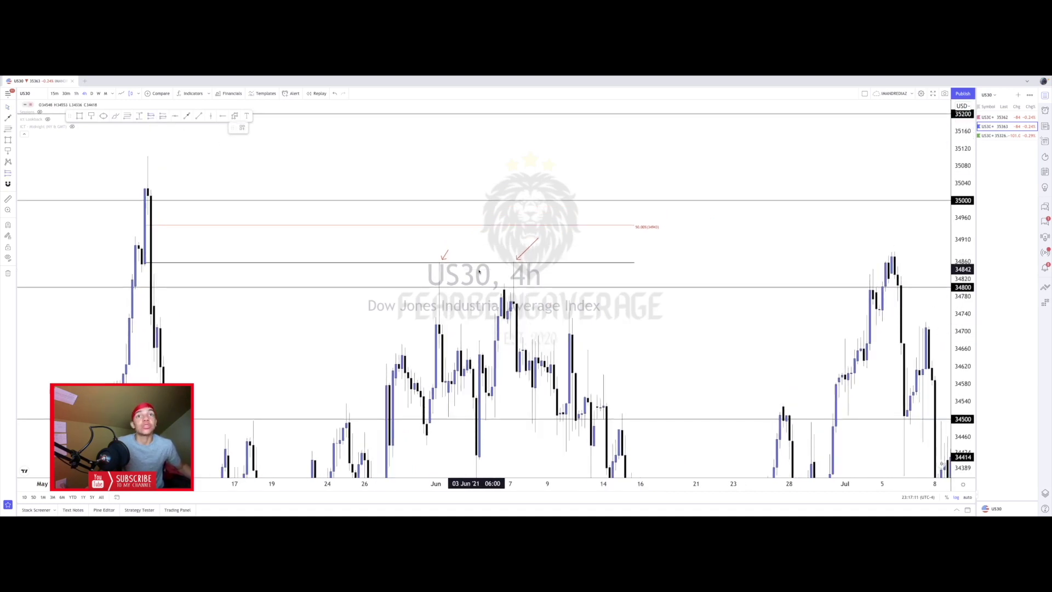
Place a short position entered at the order block line on 7 June, with its stop at about 34971 above the 50% level.
click(520, 264)
drag(514, 134, 524, 258)
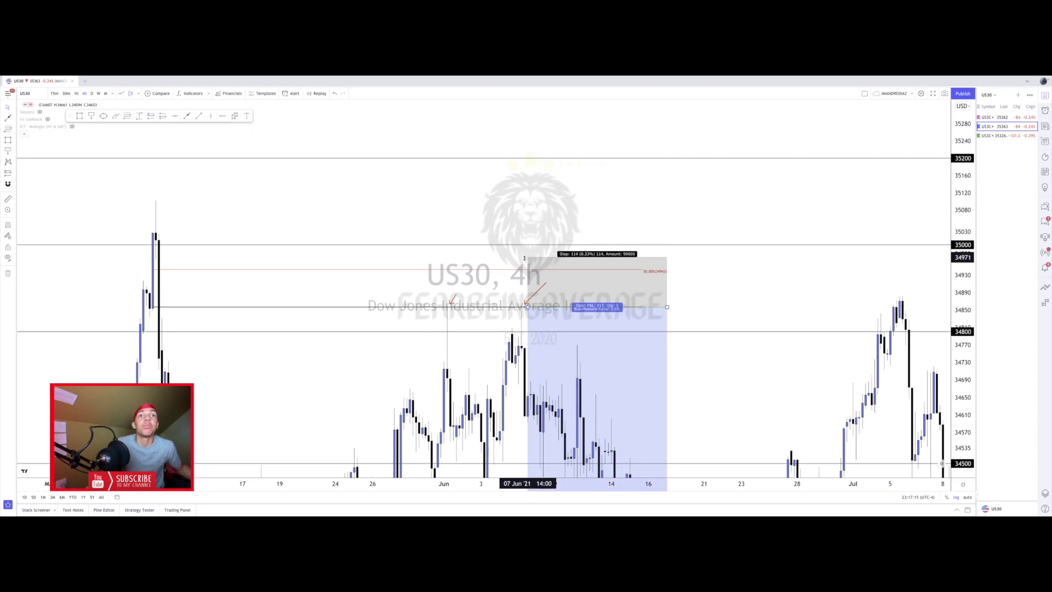
drag(738, 293, 791, 216)
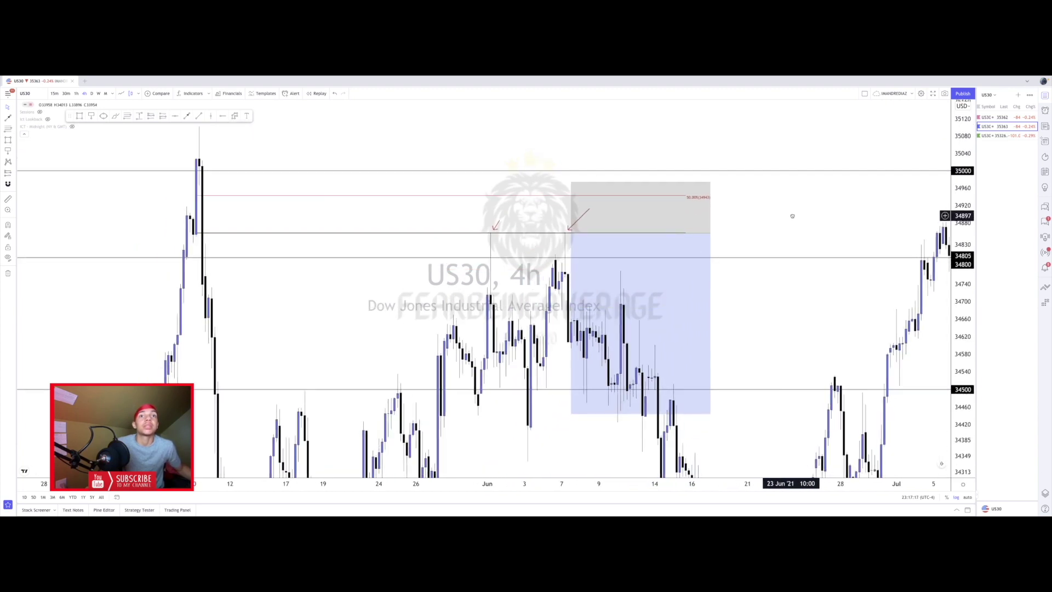
Extend the short position's target down to the 21 June low.
drag(962, 221, 960, 316)
scroll(759, 300, down, 3)
drag(802, 303, 711, 176)
drag(962, 176, 960, 304)
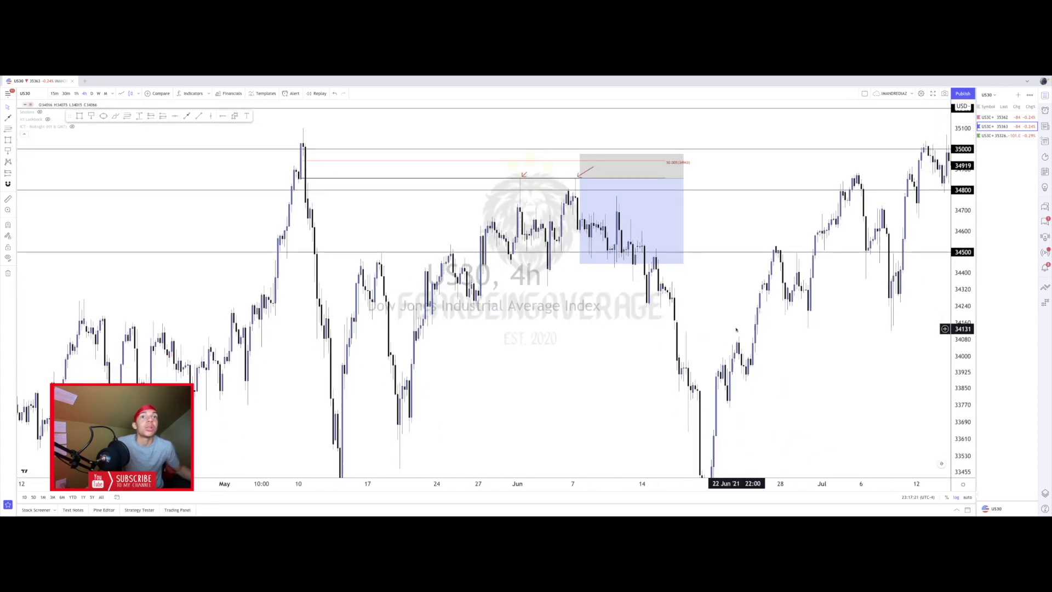
drag(579, 263, 592, 408)
drag(807, 399, 795, 247)
drag(567, 256, 620, 403)
drag(689, 307, 724, 475)
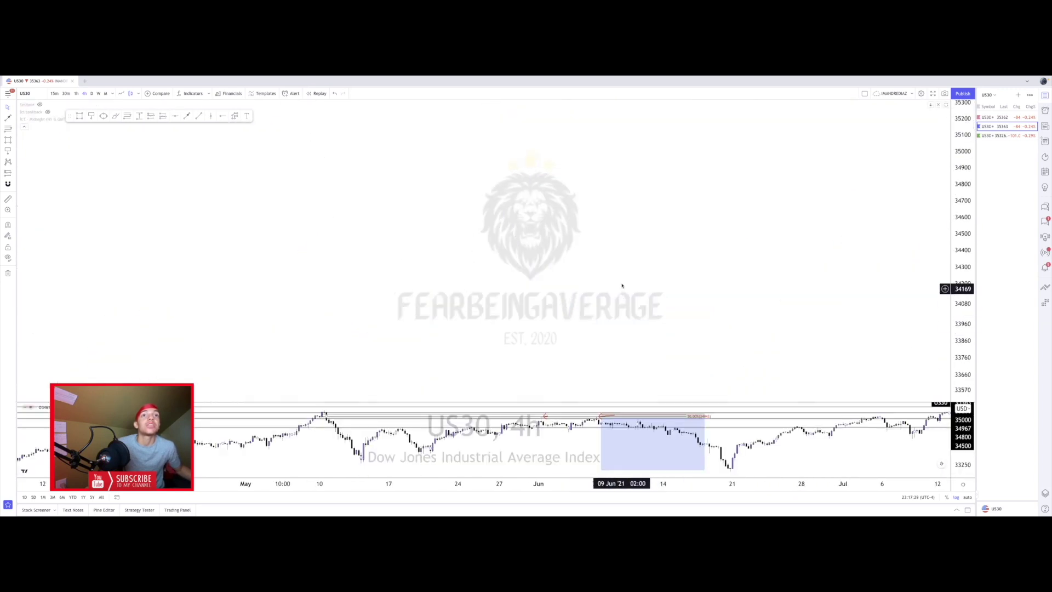
Clear away the empty pane above the price chart so the price chart fills the full height.
right_click(718, 334)
click(737, 340)
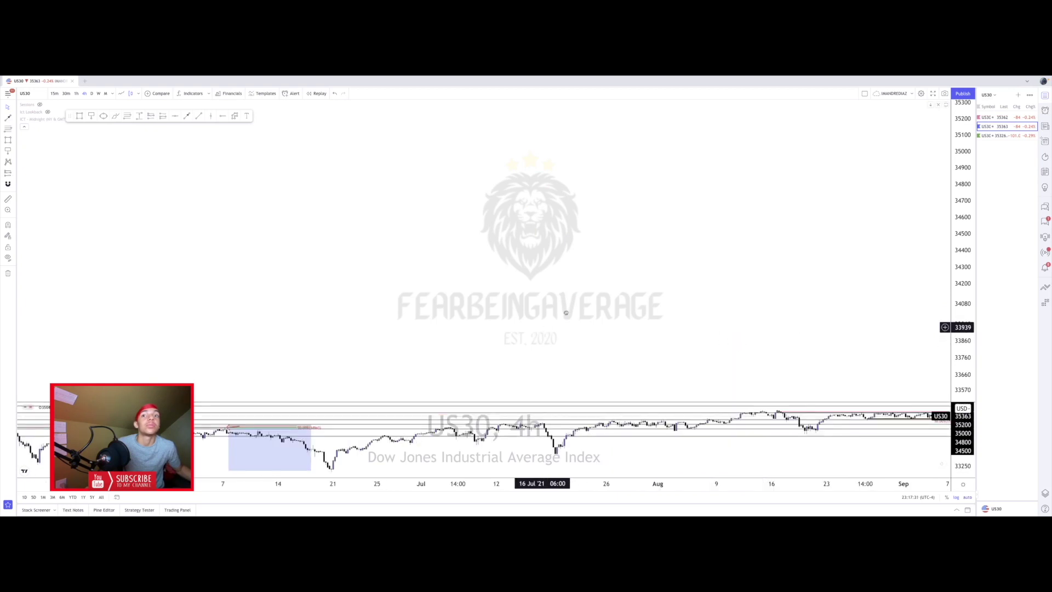
drag(566, 313, 767, 228)
double_click(647, 324)
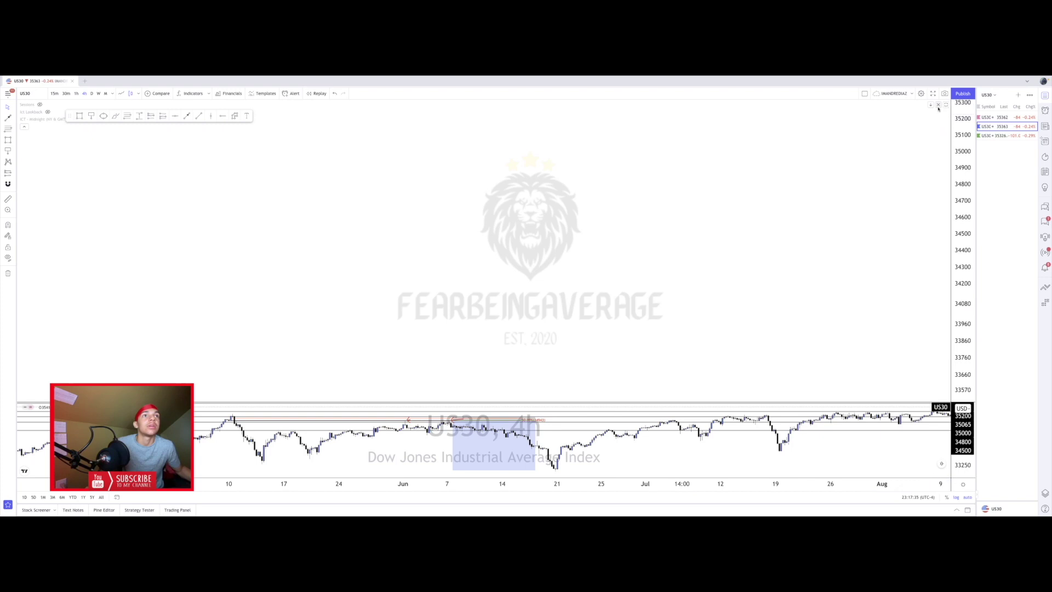
click(938, 106)
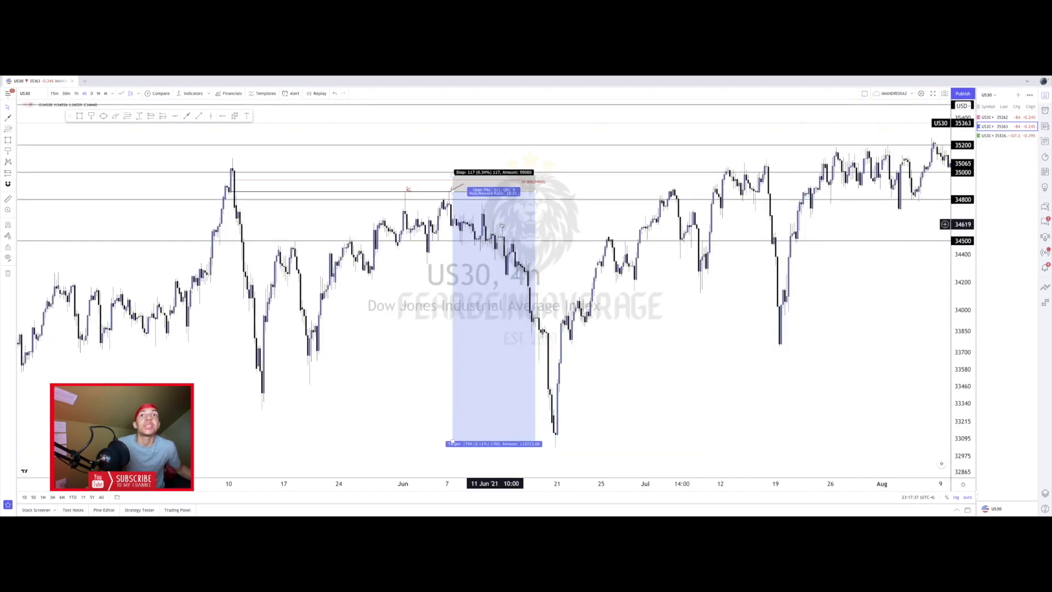
Raise the short position's target to about 33865 and draw a horizontal line there from the 20 May candle past mid-June.
drag(453, 441, 452, 327)
click(320, 329)
click(198, 116)
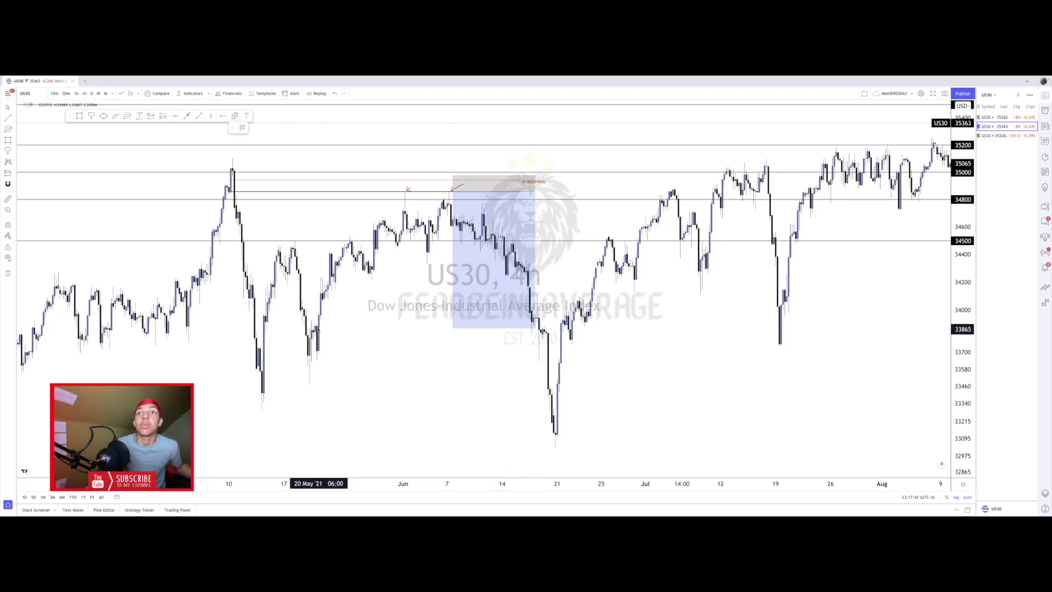
click(555, 327)
click(458, 364)
Raise the lower horizontal line to about 34310 and shift its start to the base of the candle around 27 May.
scroll(294, 371, up, 3)
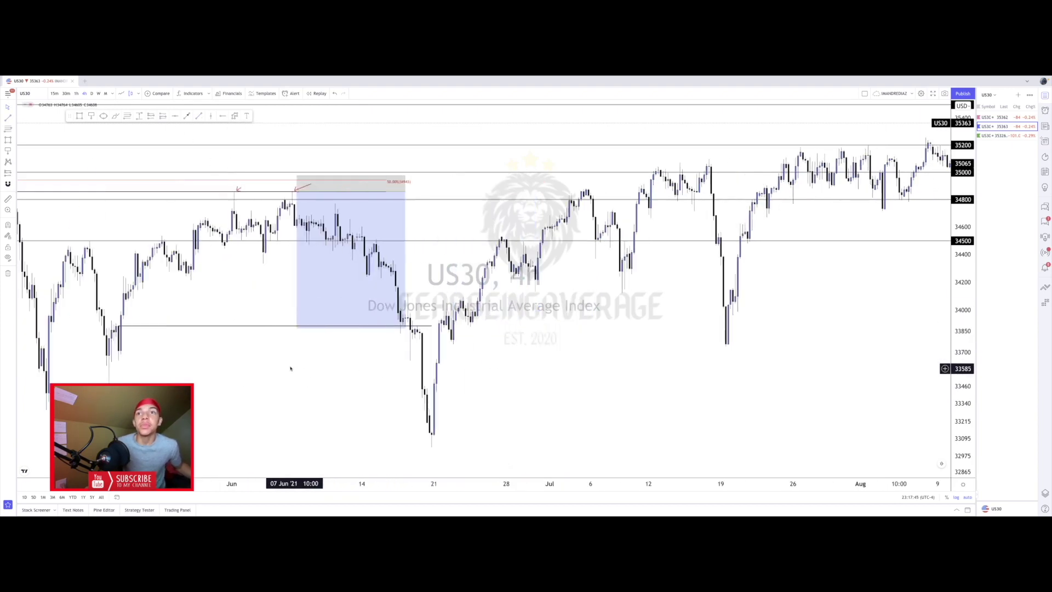
drag(245, 372, 554, 388)
scroll(464, 375, up, 2)
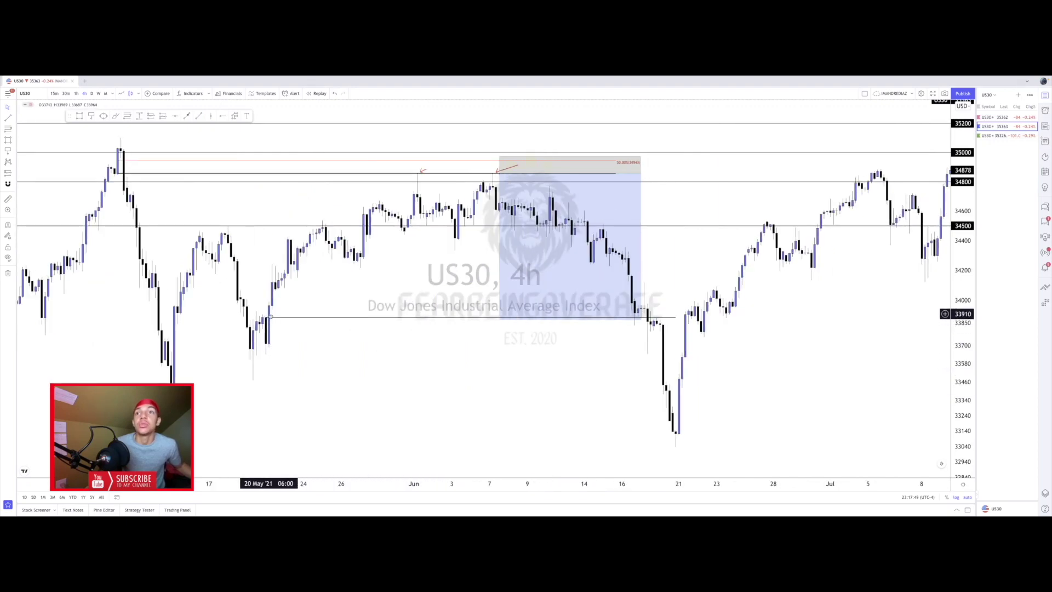
mouse_move(502, 276)
mouse_down()
mouse_move(465, 301)
mouse_move(504, 276)
mouse_up()
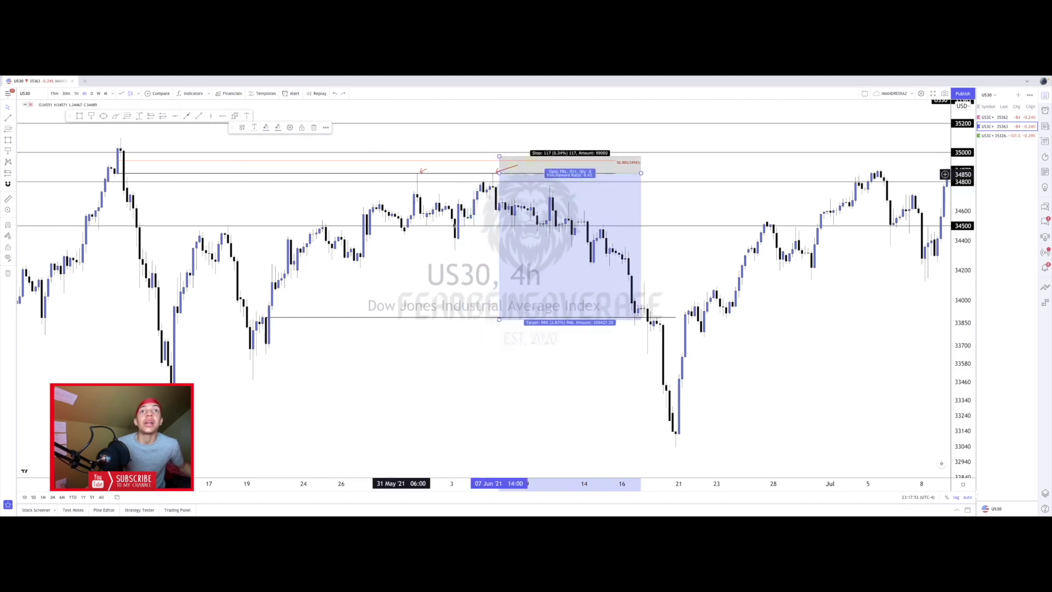
drag(384, 282, 374, 323)
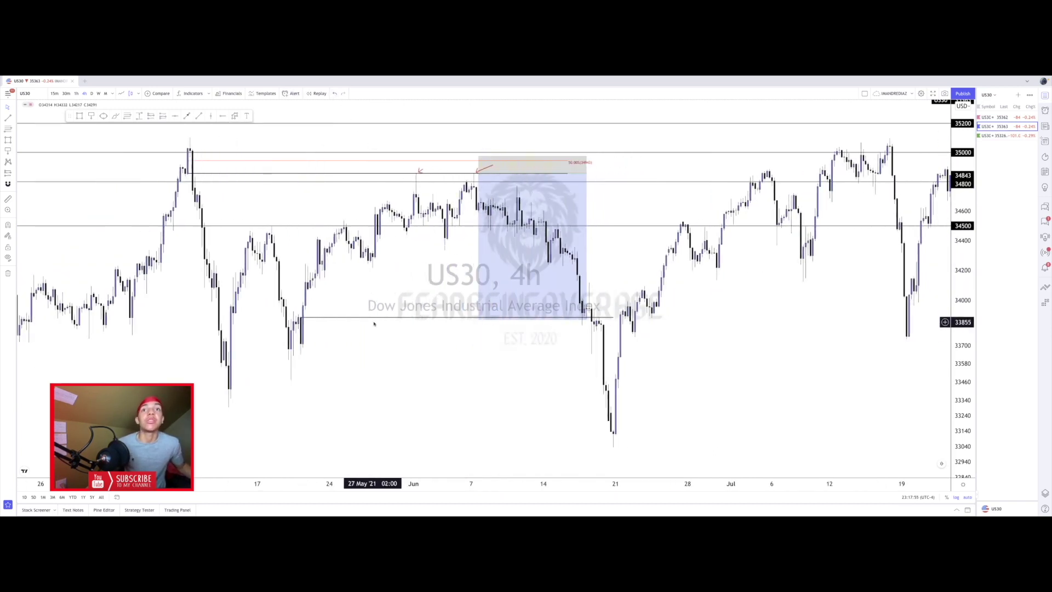
scroll(375, 314, up, 2)
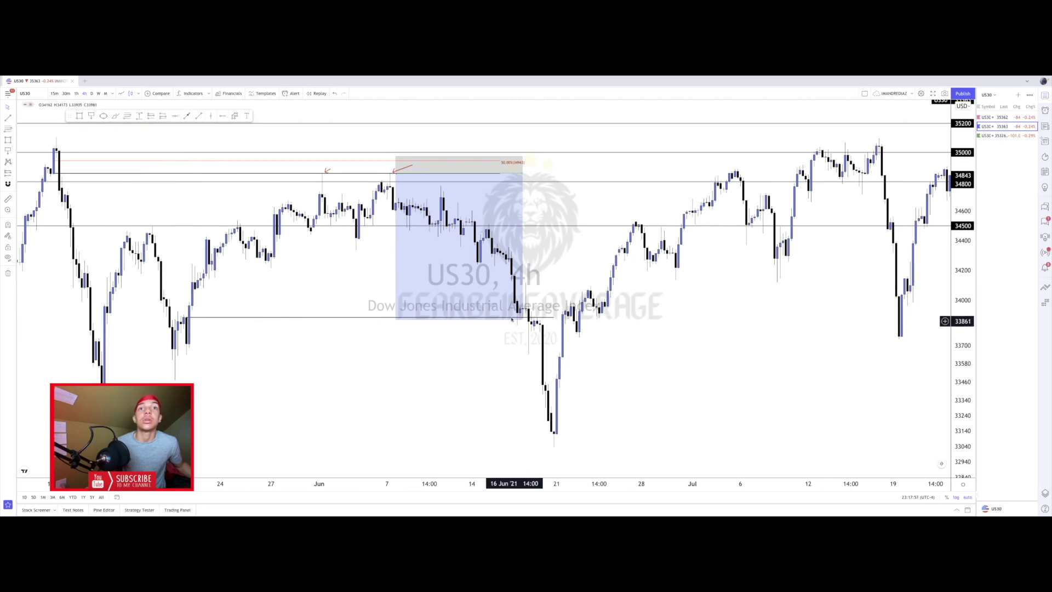
drag(393, 320, 388, 251)
click(352, 293)
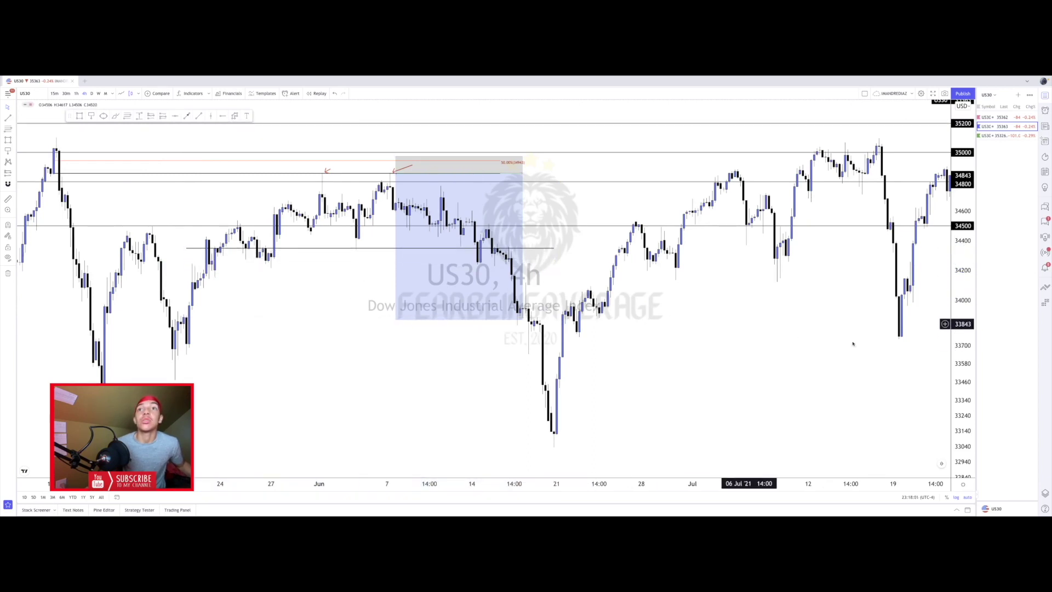
drag(186, 248, 302, 254)
click(307, 247)
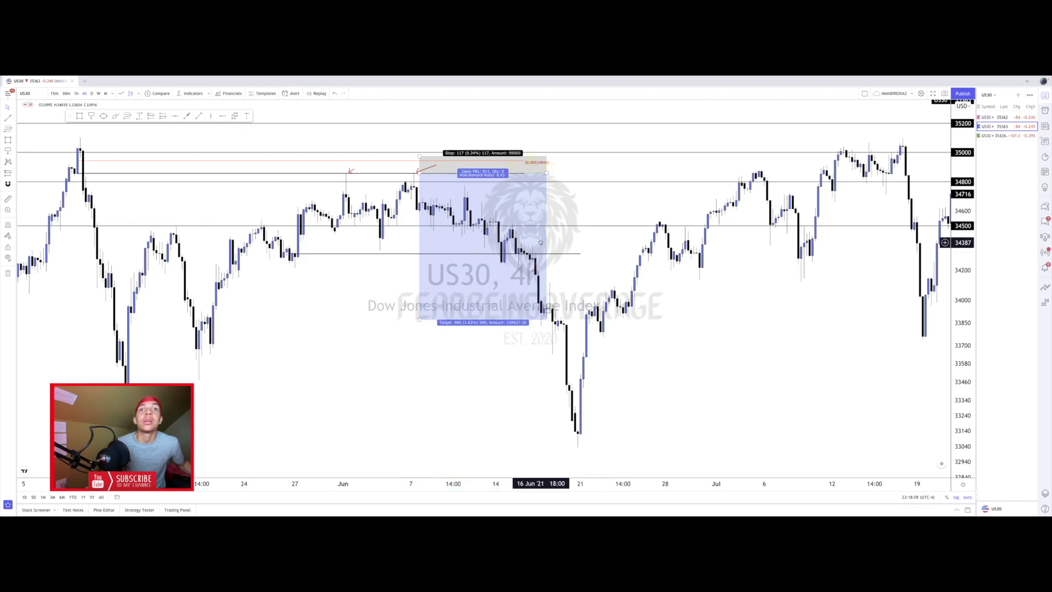
Raise the short position's target to the horizontal line at about 34310.
drag(419, 320, 422, 254)
click(459, 297)
drag(462, 299, 482, 301)
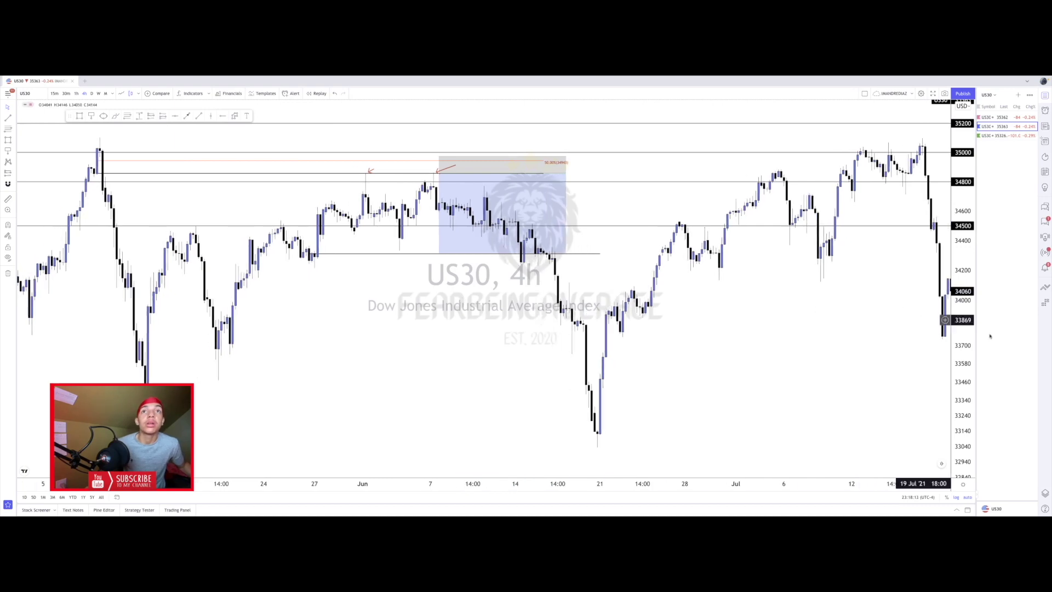
drag(966, 352, 965, 147)
scroll(741, 211, down, 3)
drag(741, 198, 757, 347)
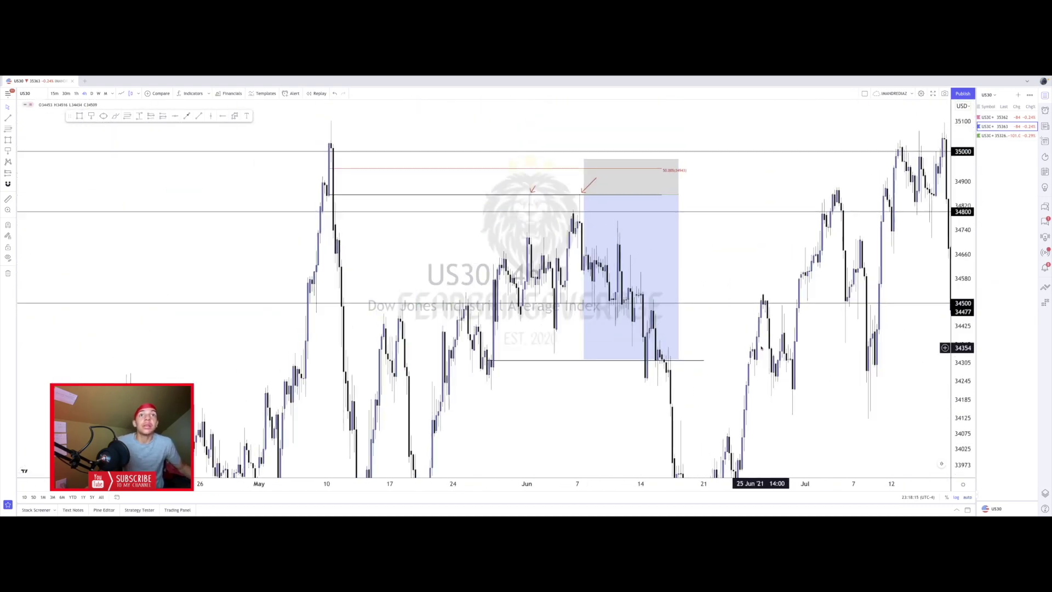
scroll(552, 207, up, 2)
drag(228, 179, 148, 179)
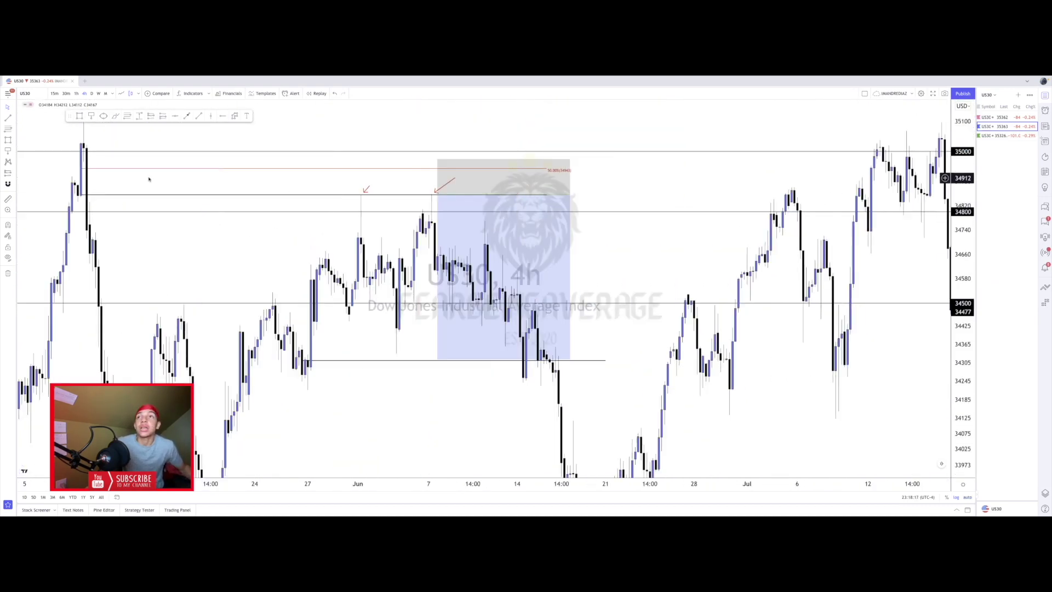
Switch the chart to the daily timeframe and bring up the price action from May to September 2021.
click(91, 93)
right_click(366, 171)
click(385, 176)
scroll(341, 219, up, 10)
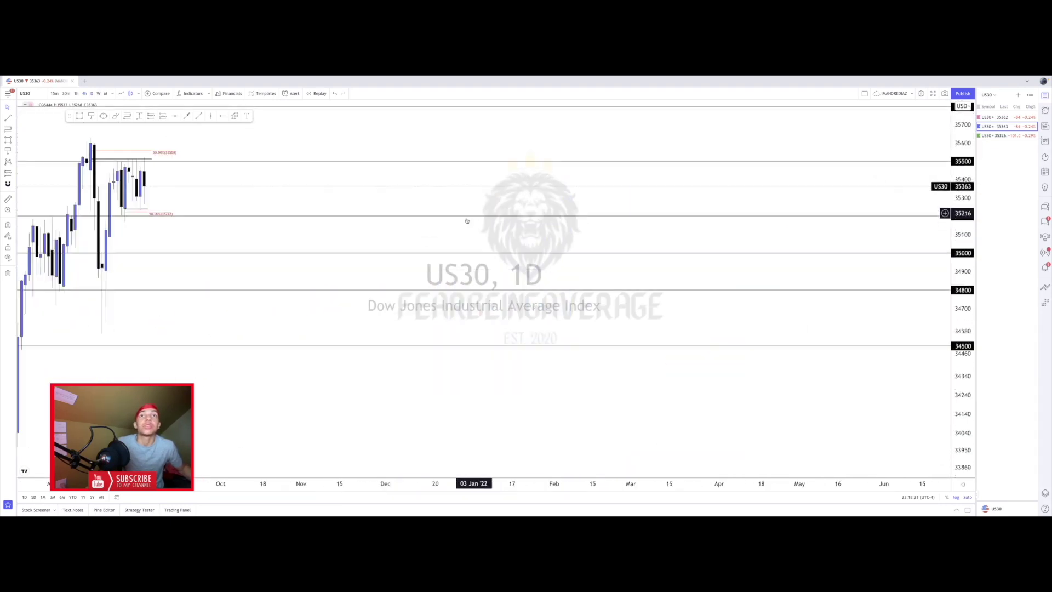
drag(242, 226, 760, 202)
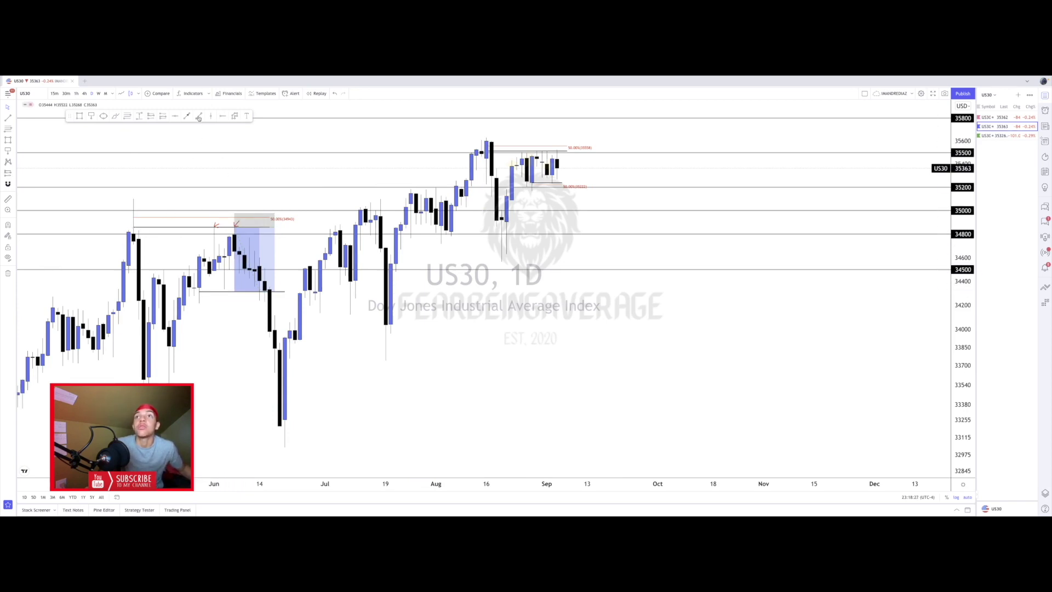
Draw a horizontal line at 34531 from the early May candle to 21 June and apply the Daily OB template to it.
click(128, 267)
click(285, 265)
right_click(284, 267)
mouse_move(329, 286)
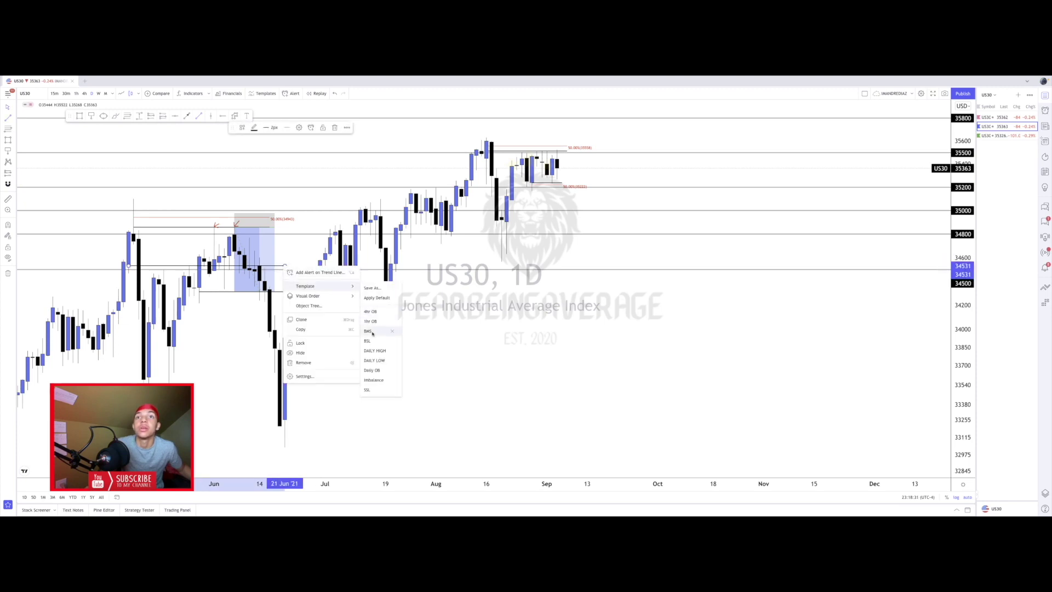
click(372, 371)
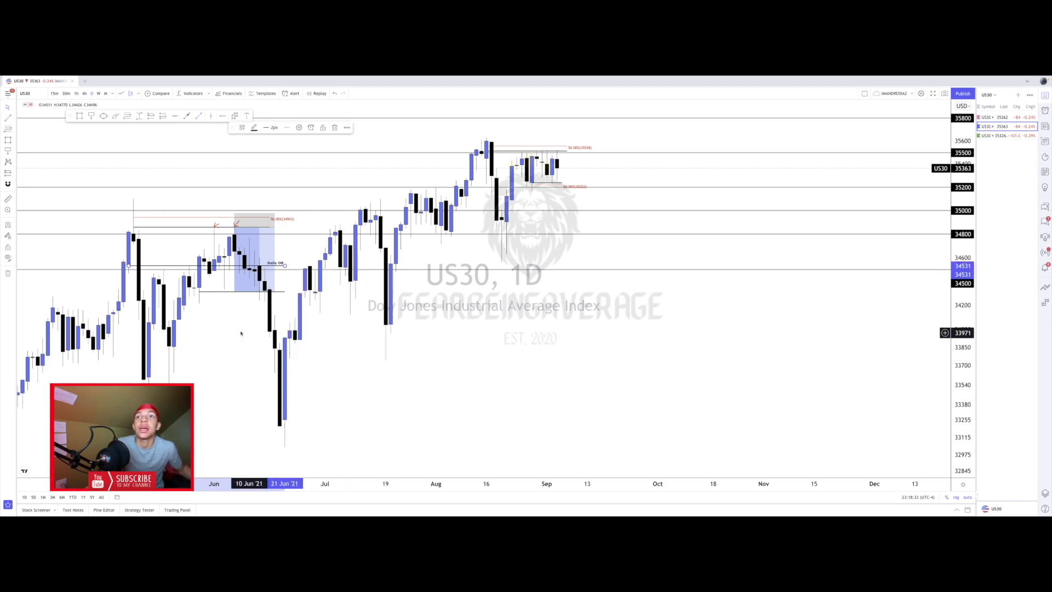
click(285, 265)
click(111, 230)
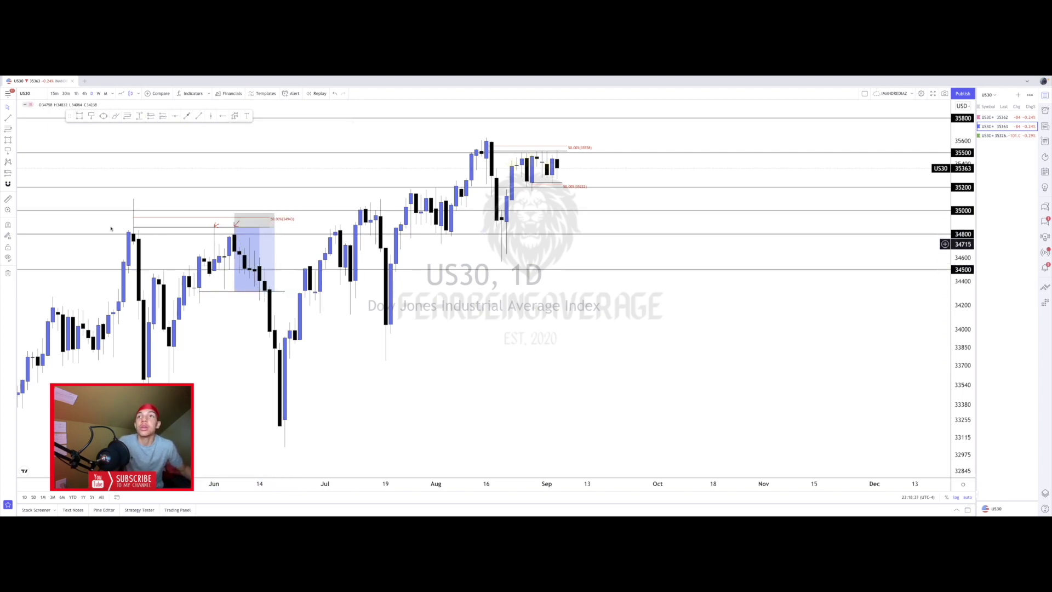
Return to the 4-hour timeframe and delete the short position after stretching its target to the 21 June low.
scroll(146, 204, down, 10)
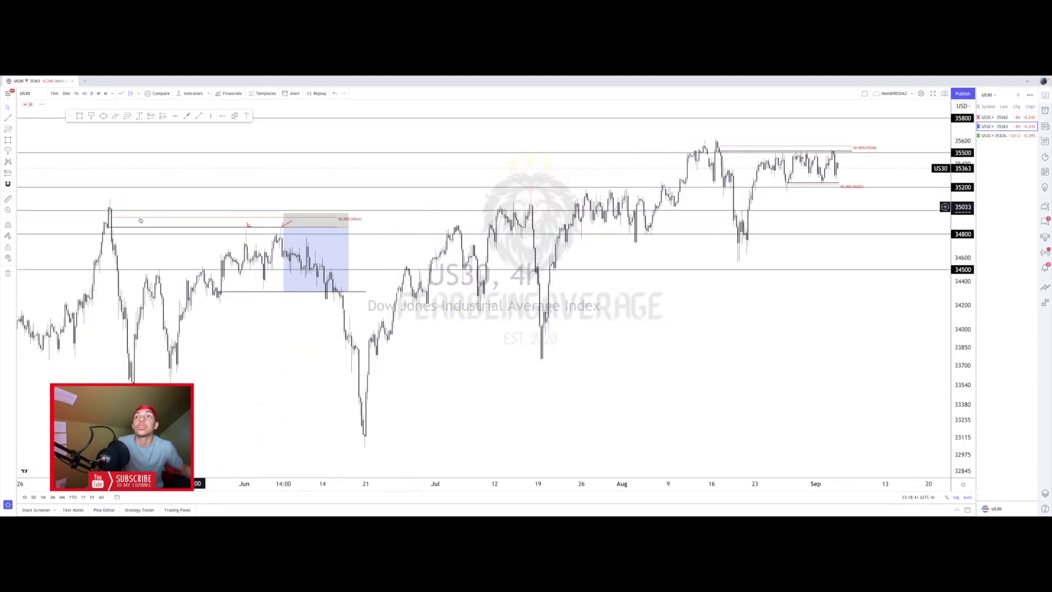
drag(132, 200, 219, 199)
drag(417, 290, 417, 442)
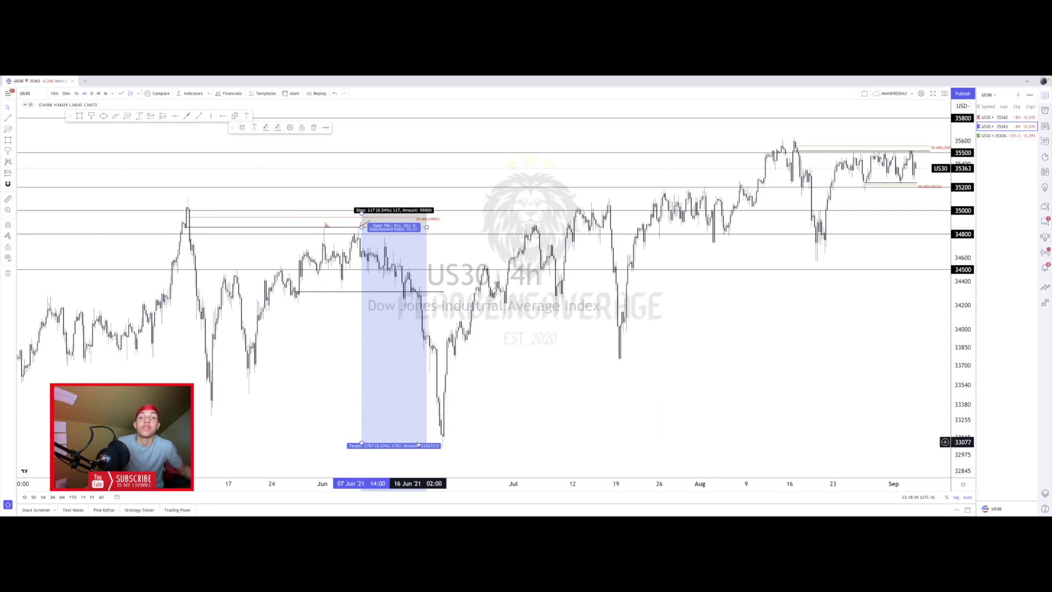
key(Delete)
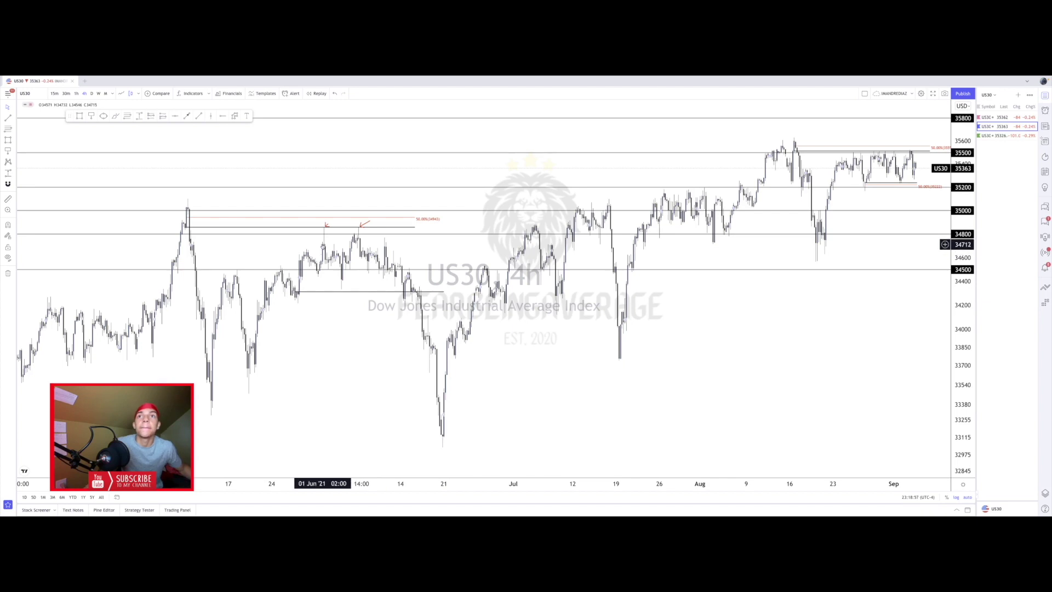
Measure the price drop from the 31 May candles to the 21 June low.
drag(323, 247, 328, 243)
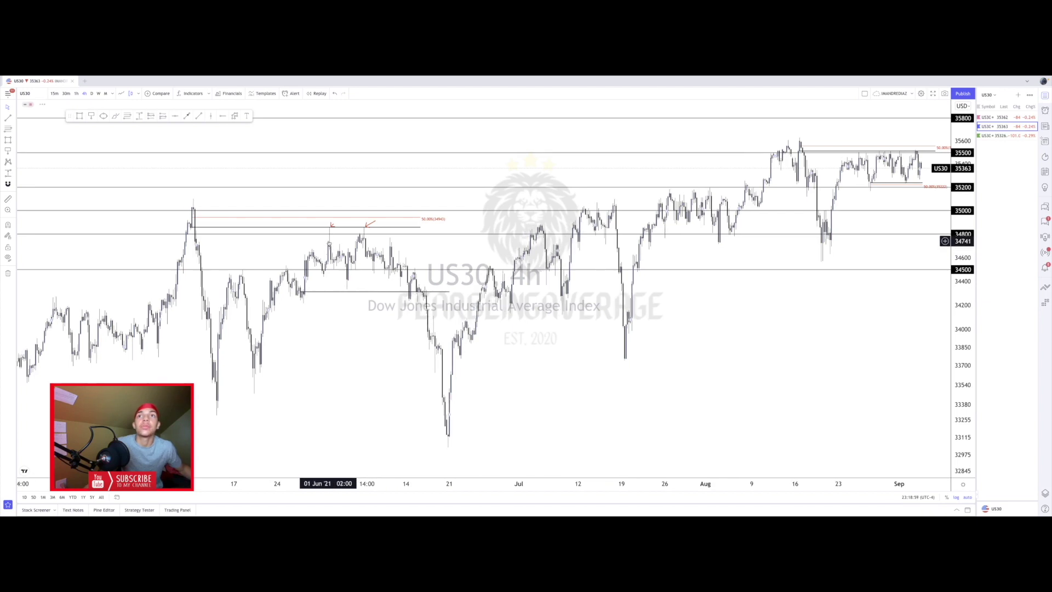
drag(326, 242, 346, 242)
shift+click(347, 241)
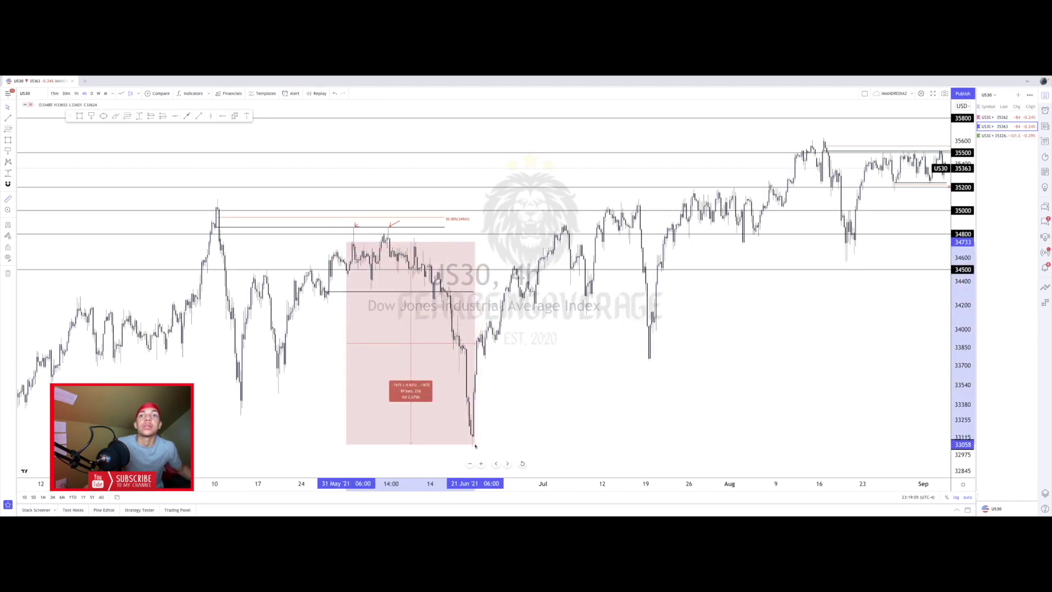
click(473, 441)
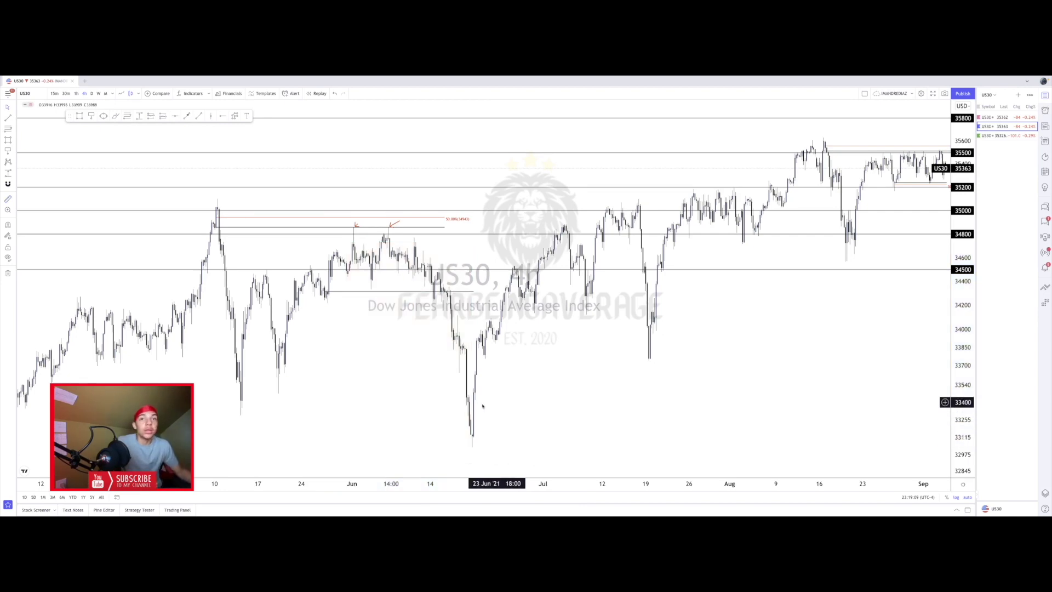
Delete the red arrows, order block line, 50% level and lower target line from the May and June price action.
scroll(493, 399, up, 5)
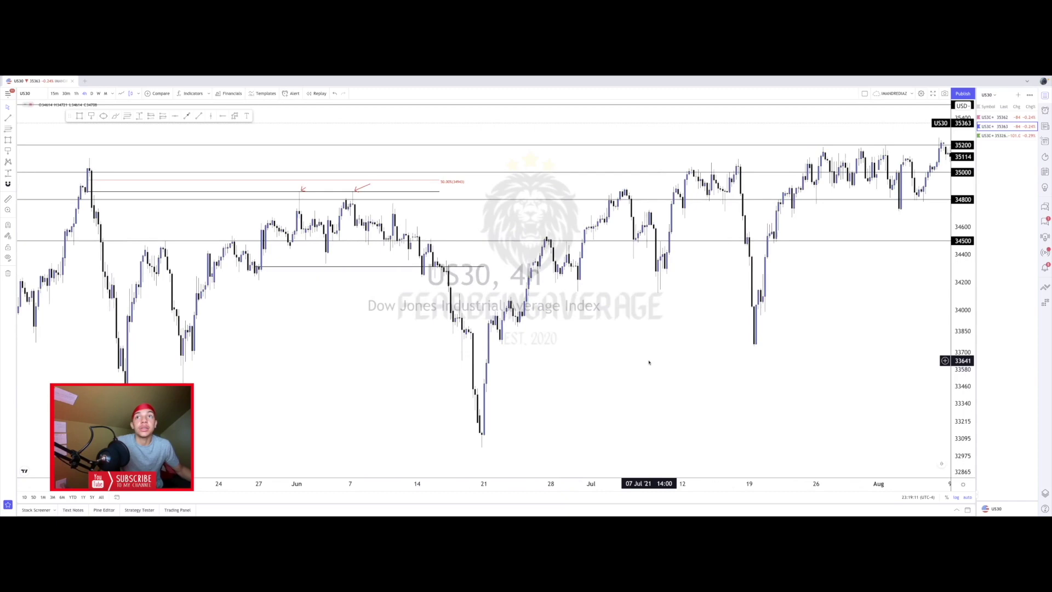
drag(967, 324, 962, 206)
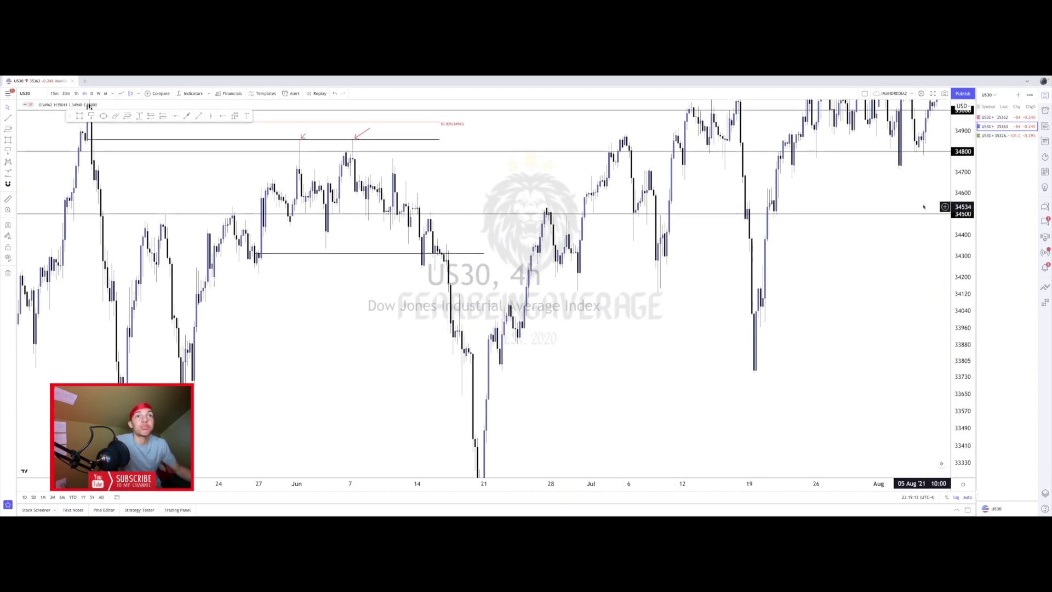
drag(657, 311, 811, 379)
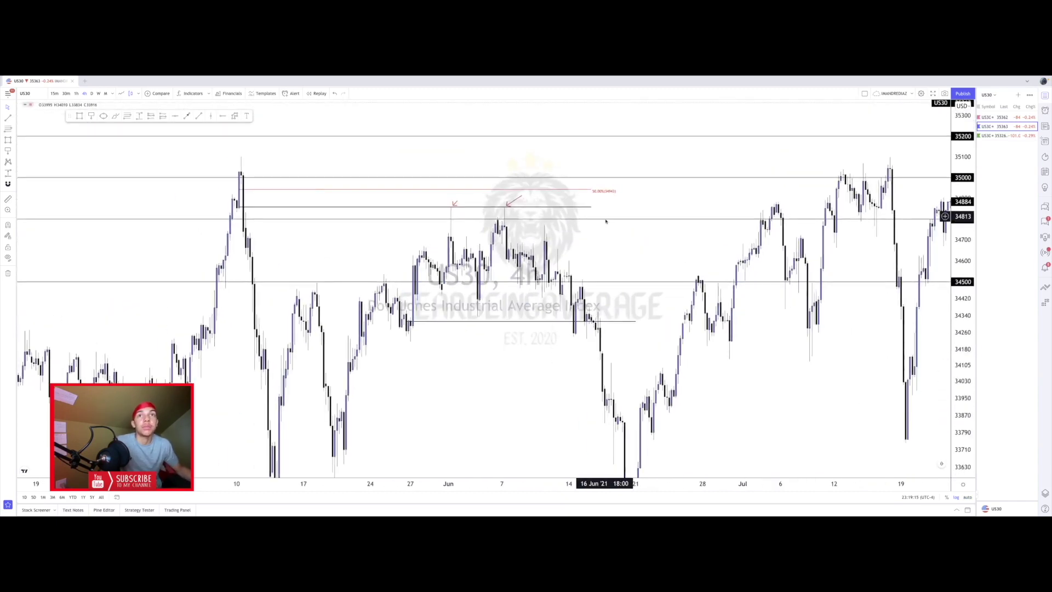
click(508, 206)
key(Delete)
click(464, 207)
key(Delete)
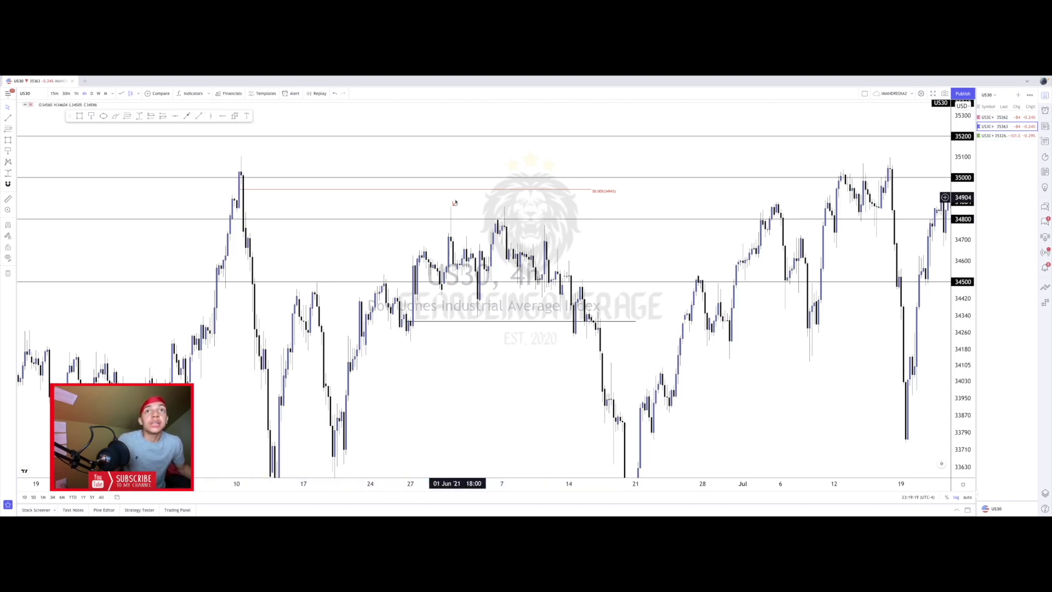
click(462, 190)
key(Delete)
click(514, 322)
key(Delete)
Delete the remaining order block lines and 50% levels from the August and September price action.
drag(627, 243, 279, 266)
drag(589, 204, 223, 303)
click(612, 251)
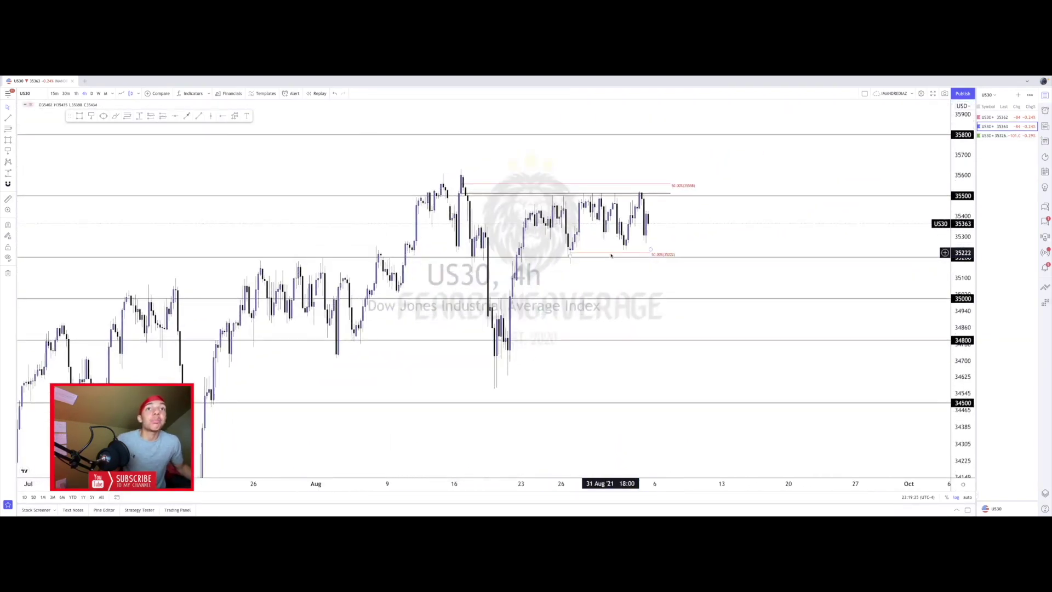
key(Delete)
click(664, 193)
key(Delete)
click(668, 184)
key(Delete)
drag(659, 171, 410, 245)
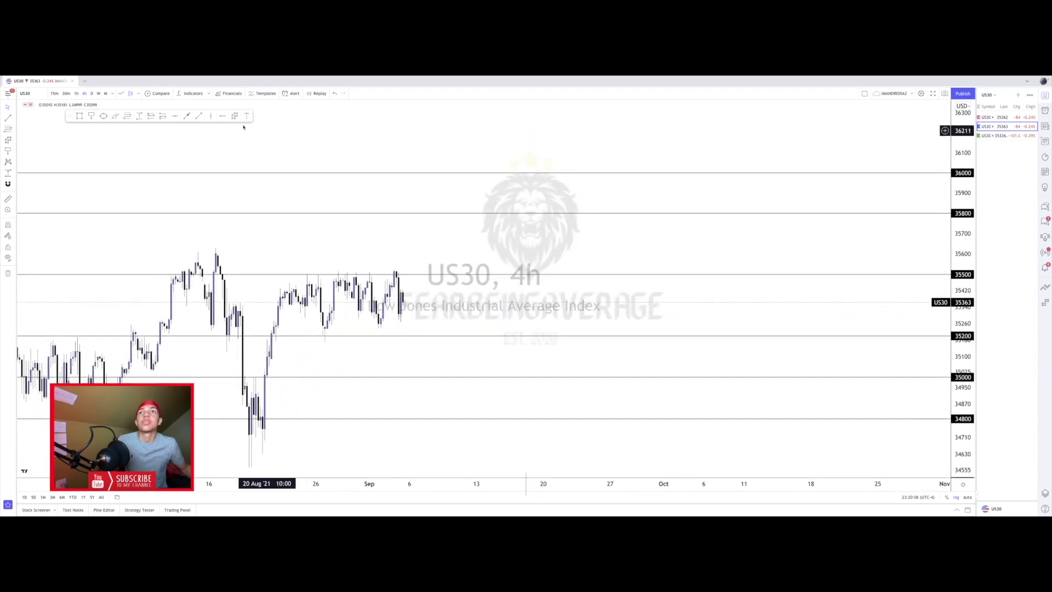
Sketch a zigzag path rising from 35500 towards 35800, pulling back, and extending above the 35800 level to the right of current price.
click(235, 116)
click(432, 273)
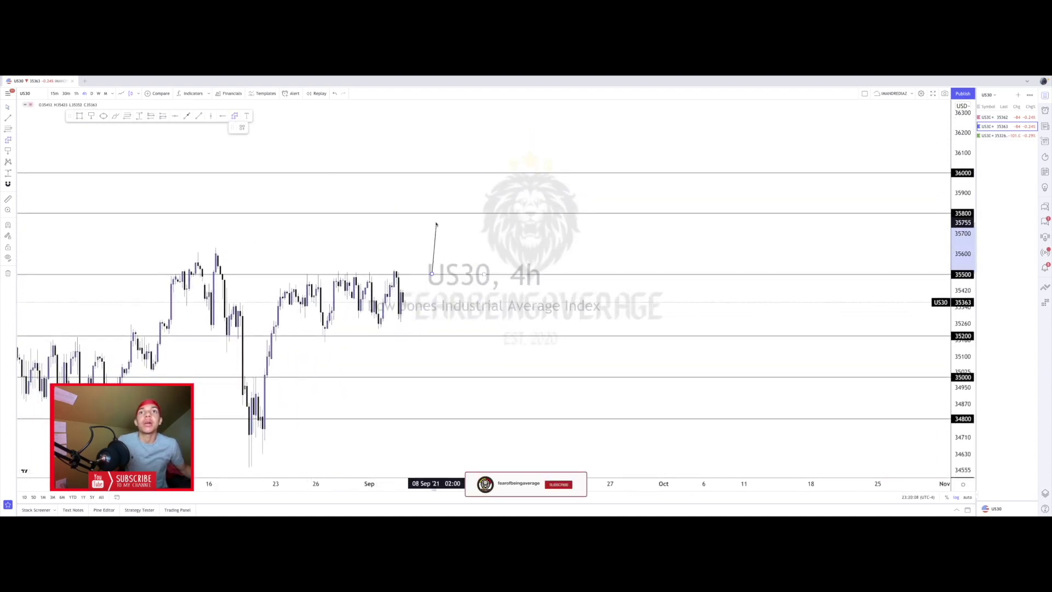
click(445, 228)
click(463, 258)
double_click(483, 195)
drag(510, 262, 563, 293)
drag(962, 331, 962, 143)
scroll(619, 252, up, 5)
drag(369, 262, 622, 320)
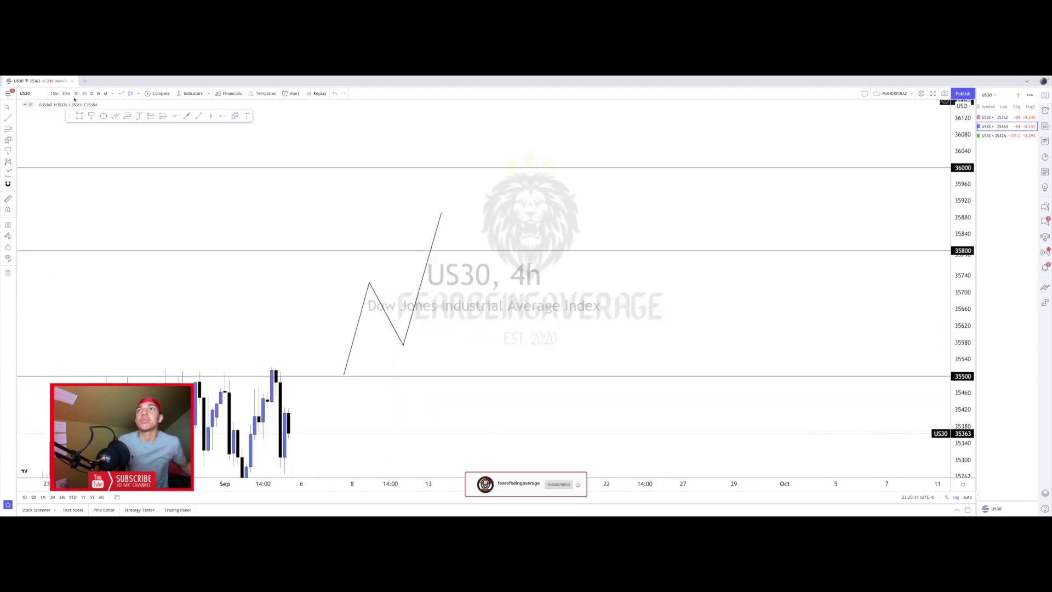
Draw an order block rectangle around the path's pullback low, move the path's start onto it, and add a 50% level across the rectangle.
drag(344, 335, 450, 354)
drag(343, 375, 349, 355)
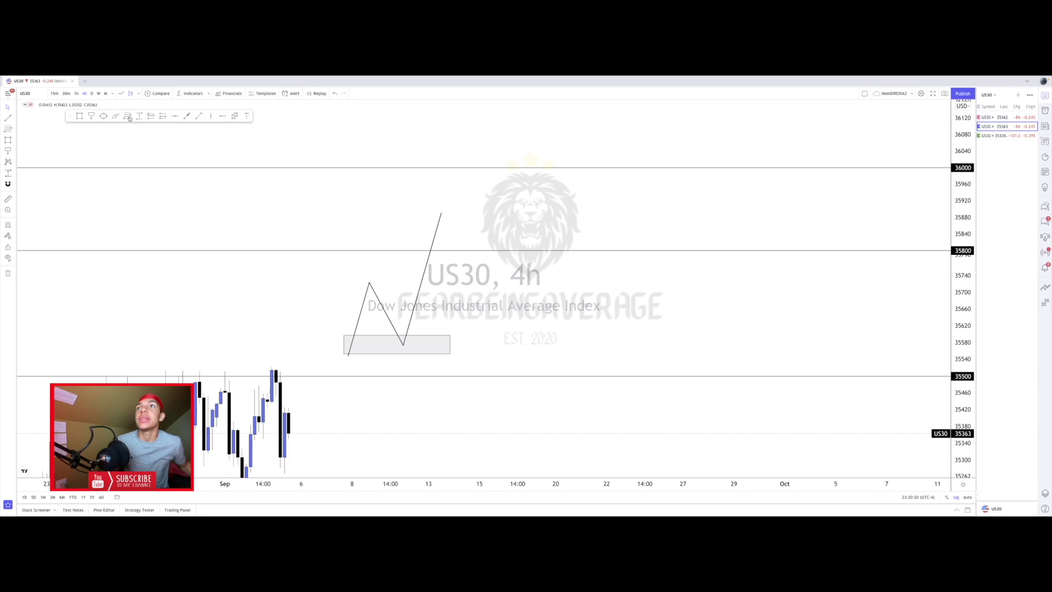
click(234, 115)
click(258, 155)
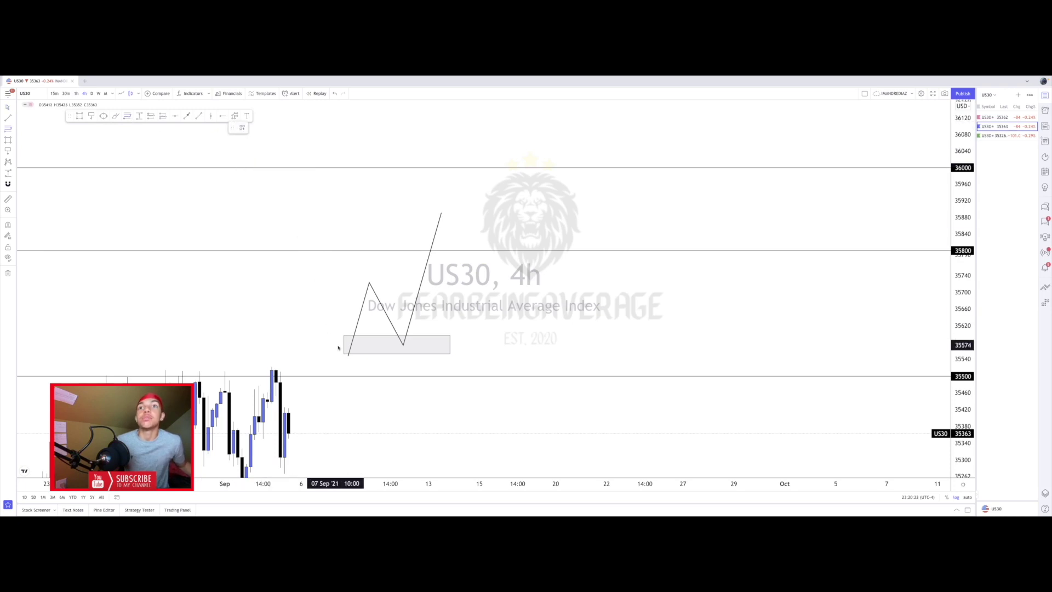
click(454, 324)
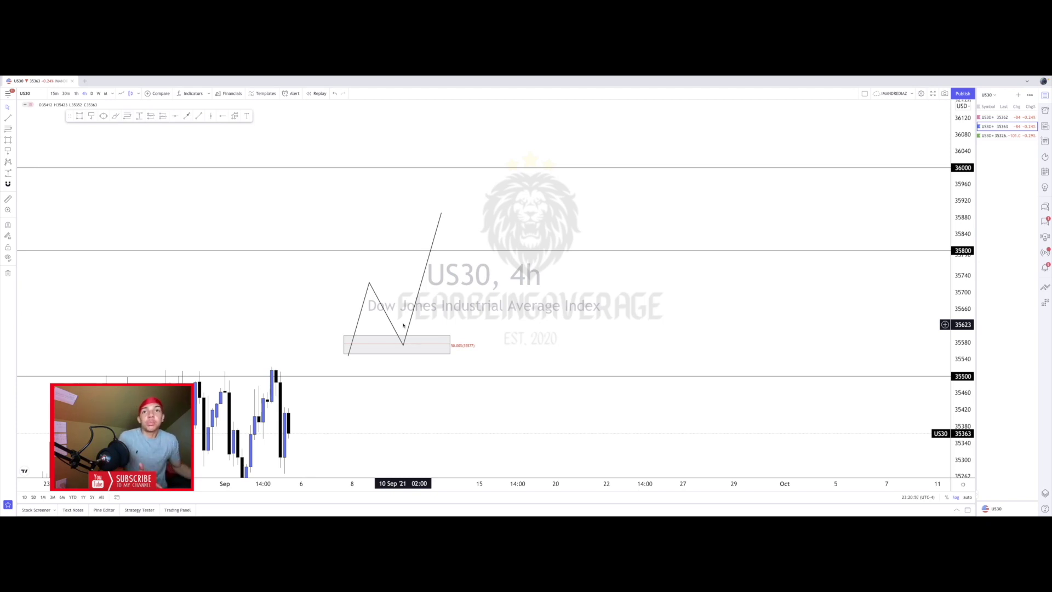
drag(434, 310, 456, 301)
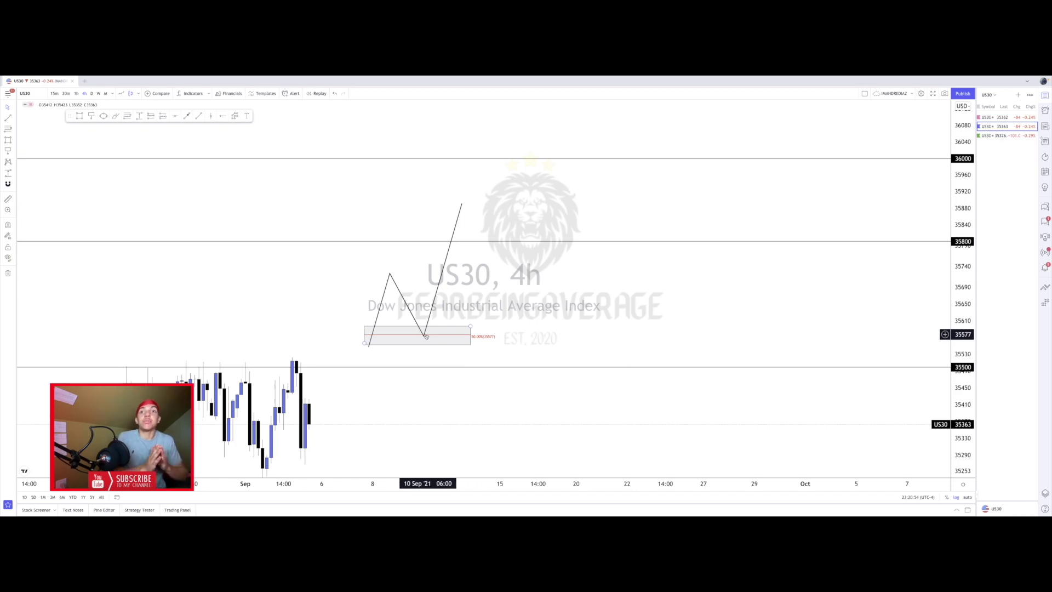
drag(275, 316, 312, 299)
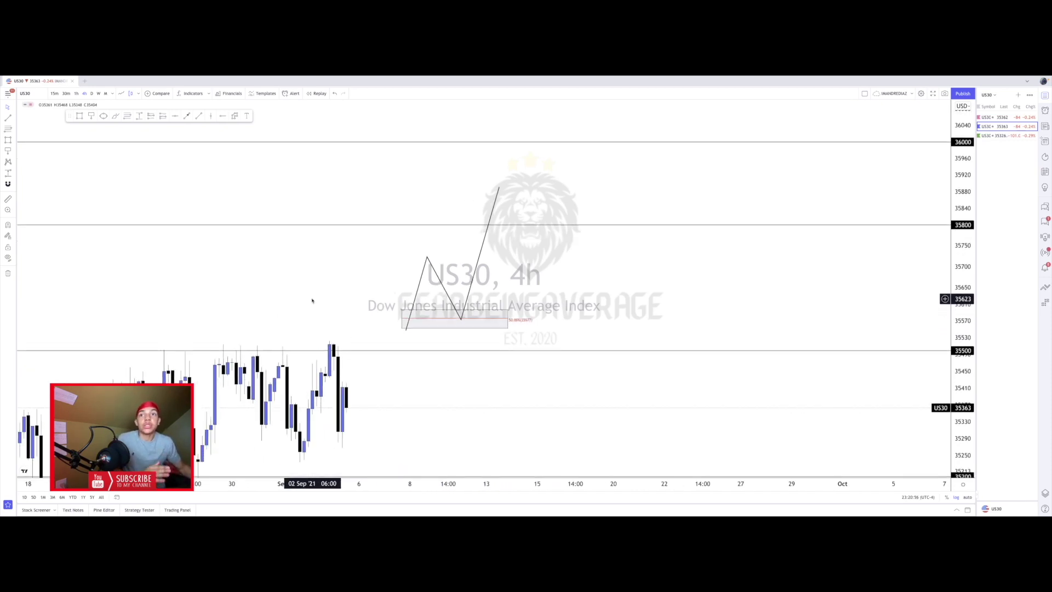
click(474, 312)
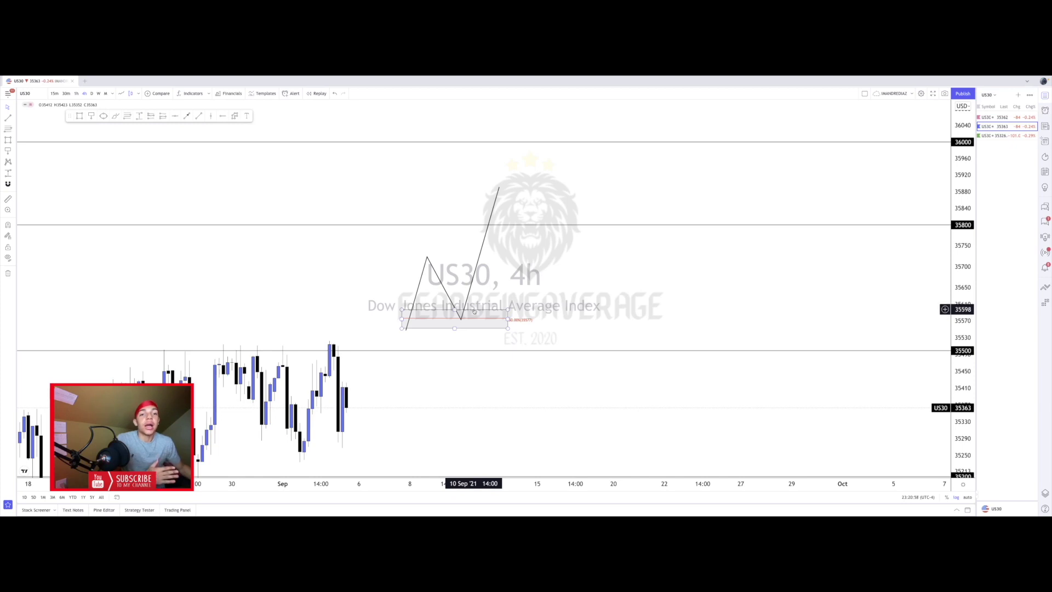
key(Escape)
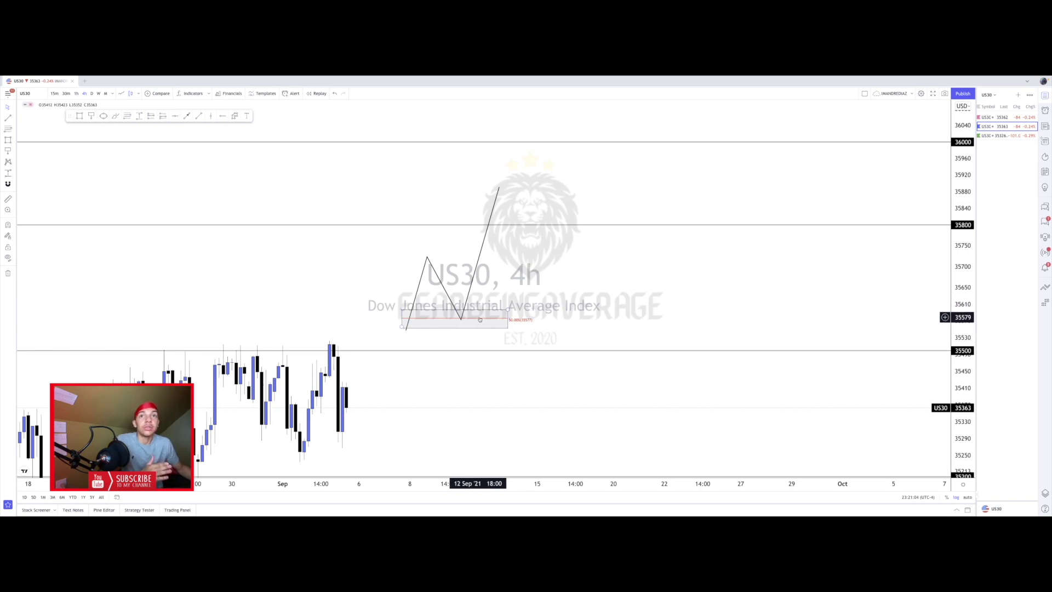
click(483, 321)
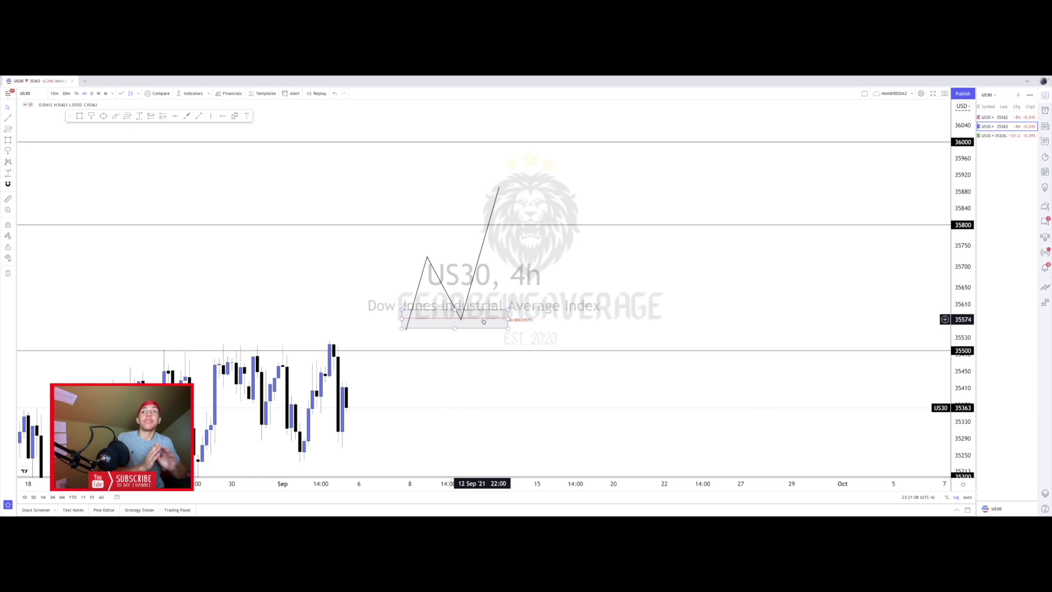
Place a long position at the rectangle's 50% level, with its stop at about 35547 and its target at about 35796.
click(175, 117)
click(478, 318)
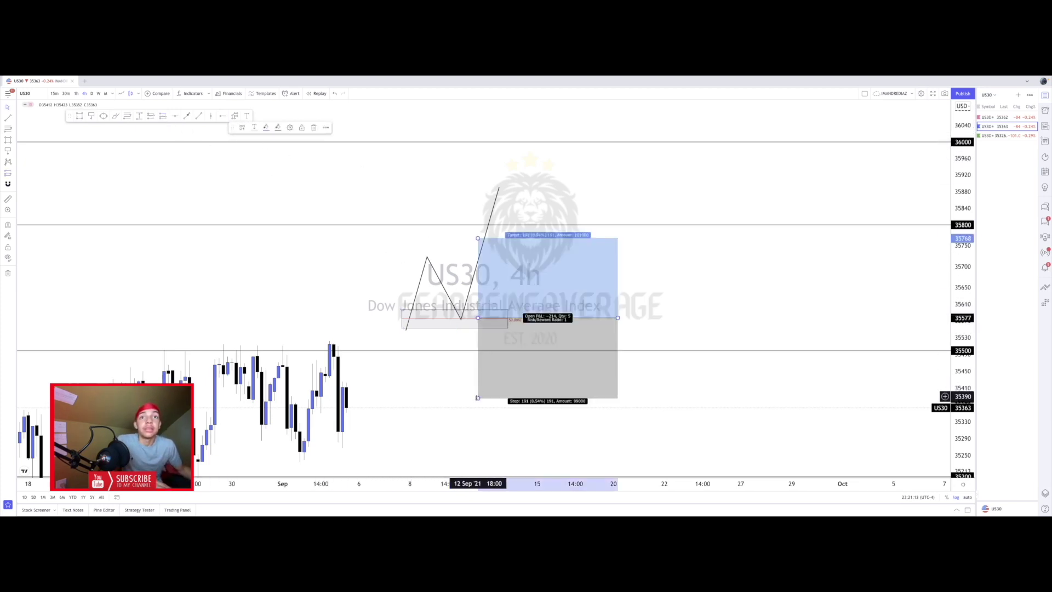
drag(478, 397, 475, 330)
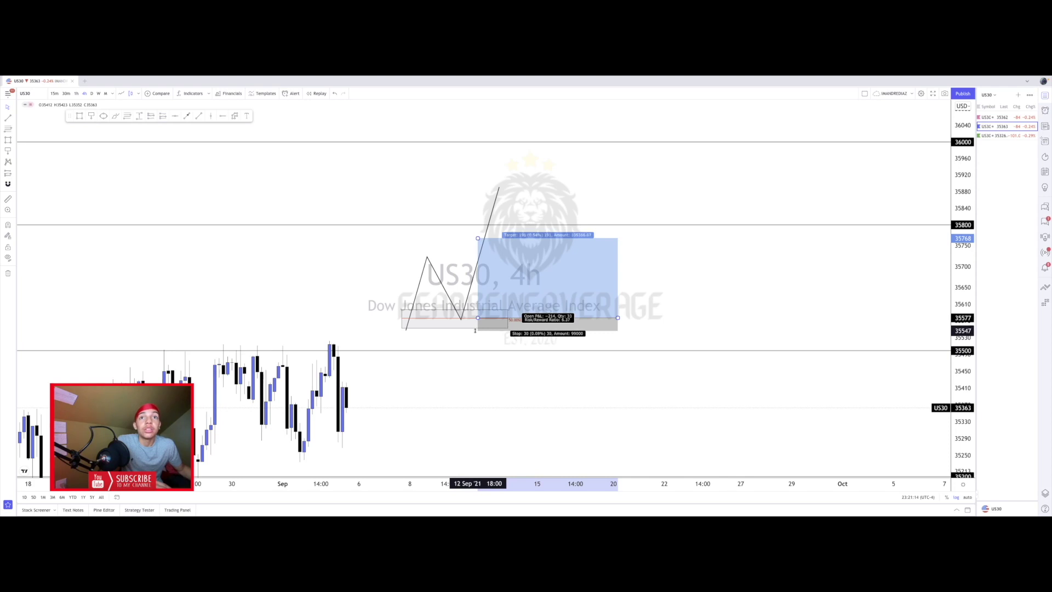
drag(478, 238, 478, 226)
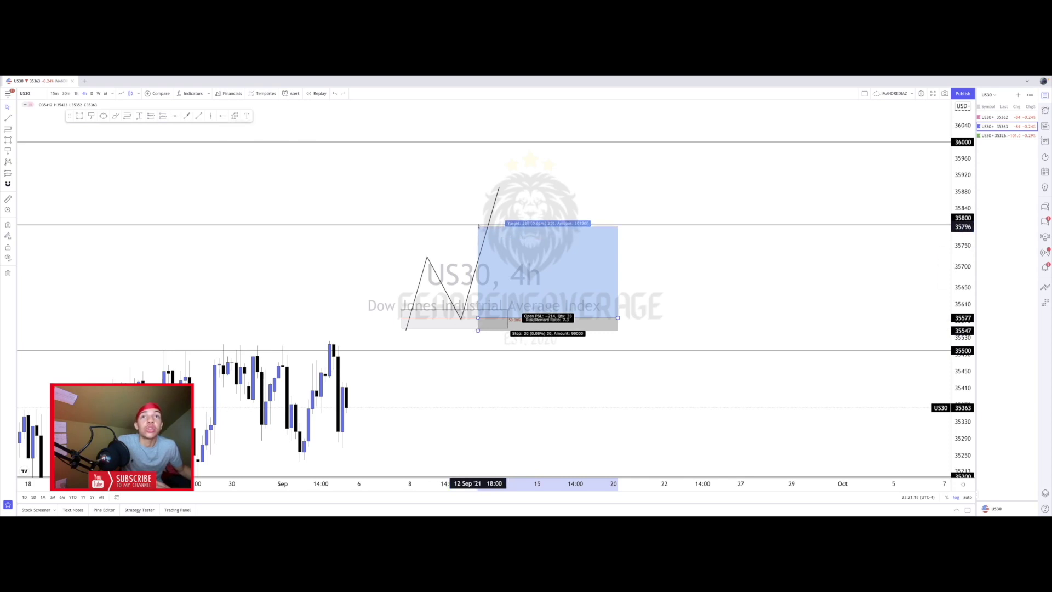
Delete the long position, zigzag path, order block rectangle and 50% level from the chart.
key(Delete)
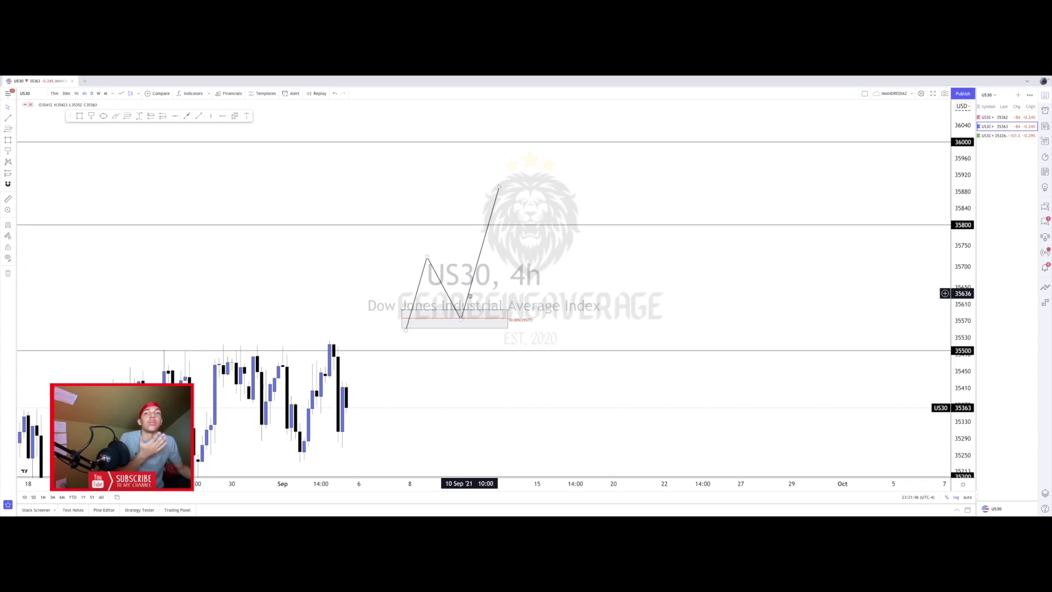
click(470, 295)
key(Delete)
click(465, 310)
key(Delete)
click(462, 318)
key(Delete)
drag(441, 318, 718, 229)
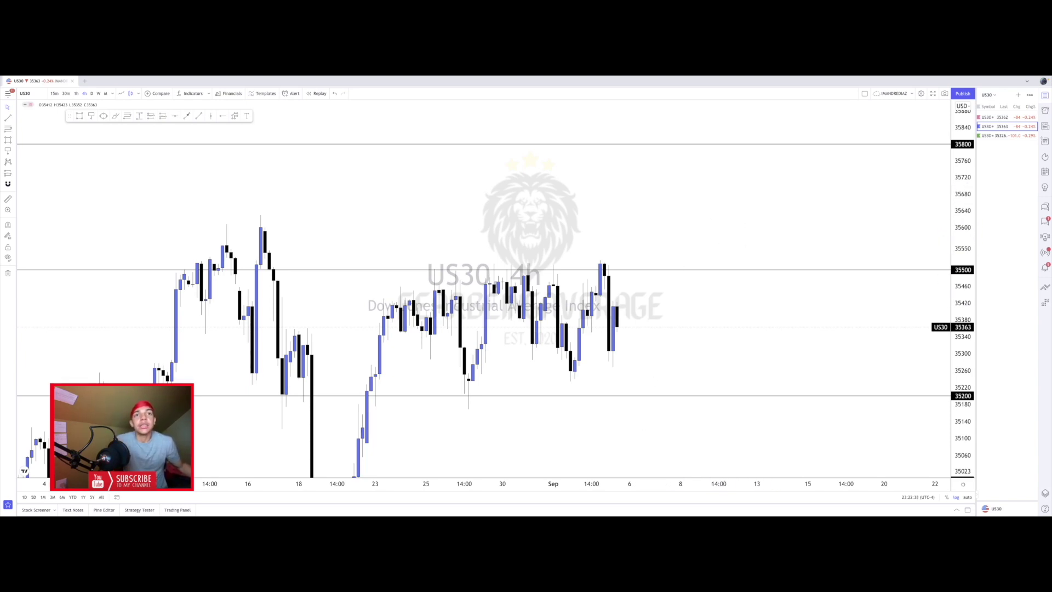
Switch to Telegram, look through the F.B.A Group Chat's recent messages and shared charts, and return to TradingView.
mouse_move(558, 507)
click(512, 504)
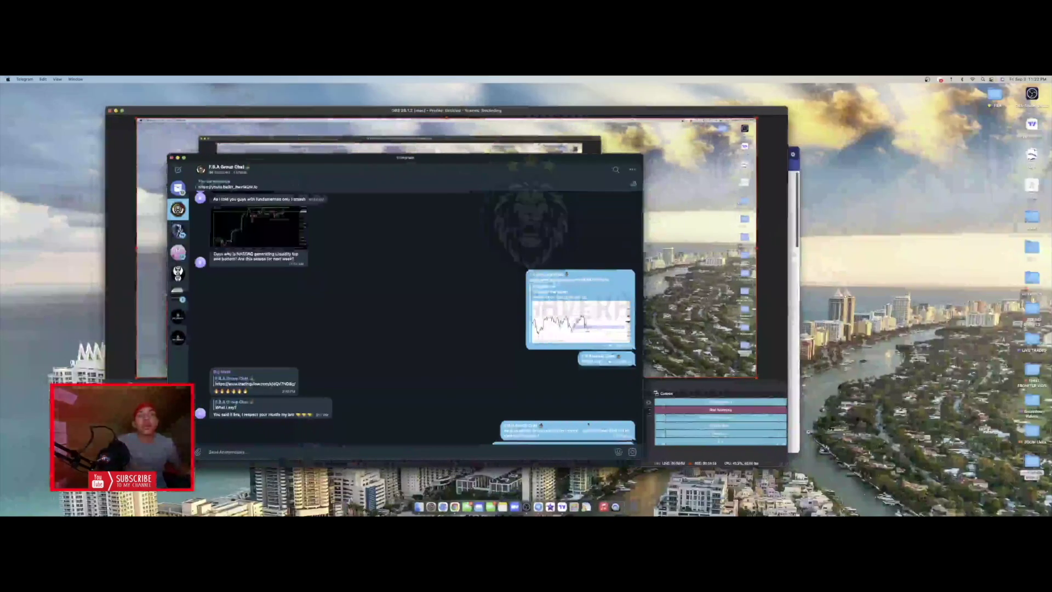
scroll(479, 319, up, 20)
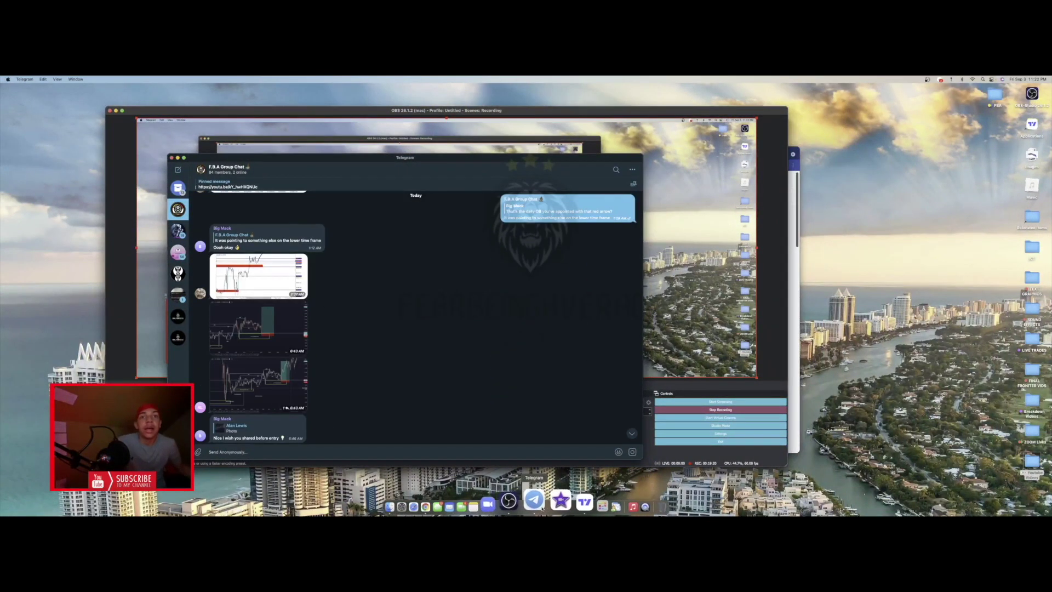
click(562, 500)
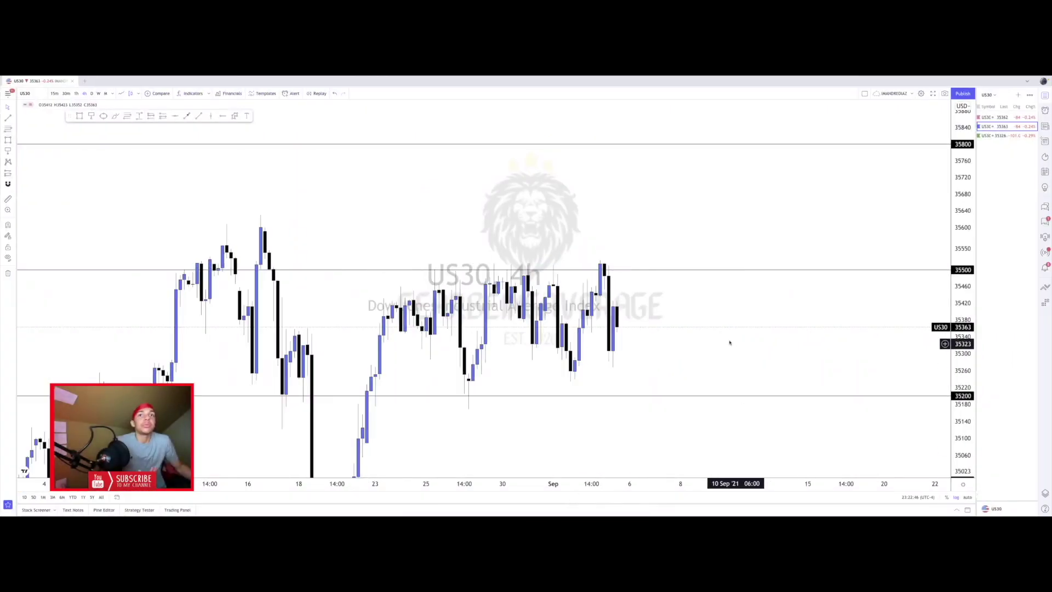
drag(591, 216, 585, 225)
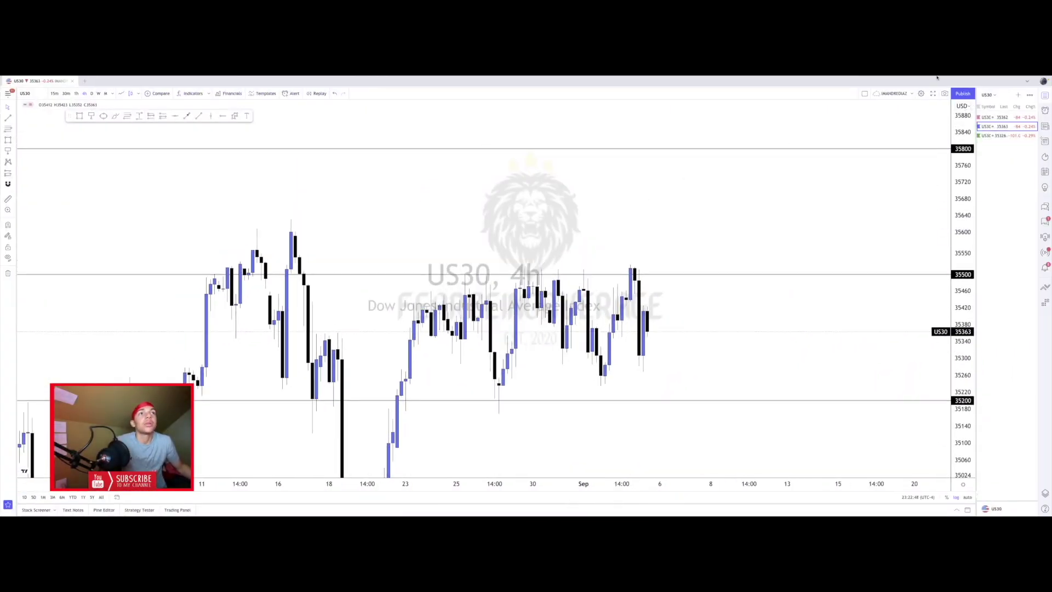
mouse_move(938, 79)
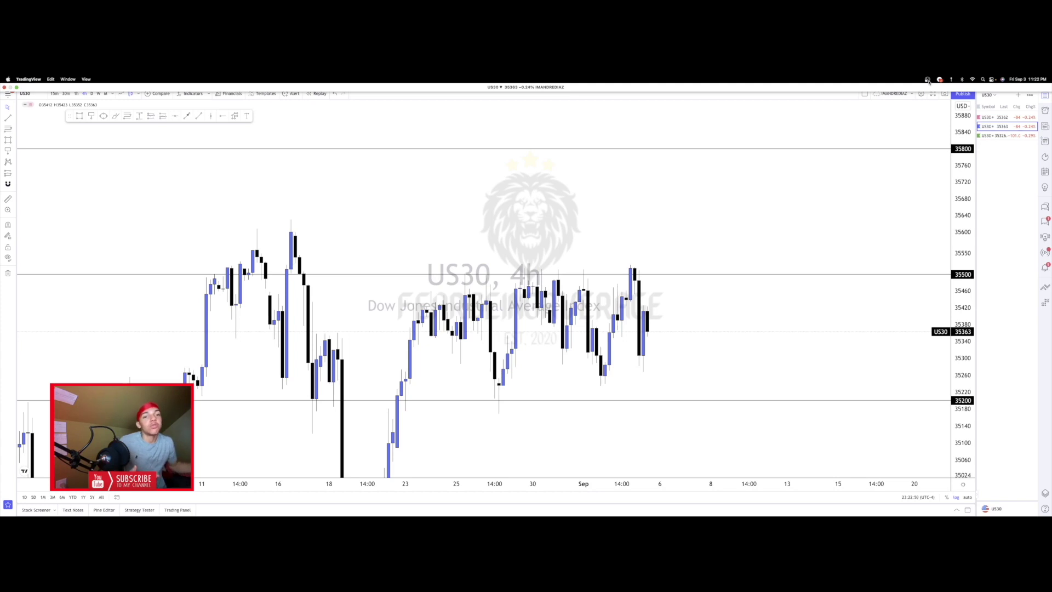